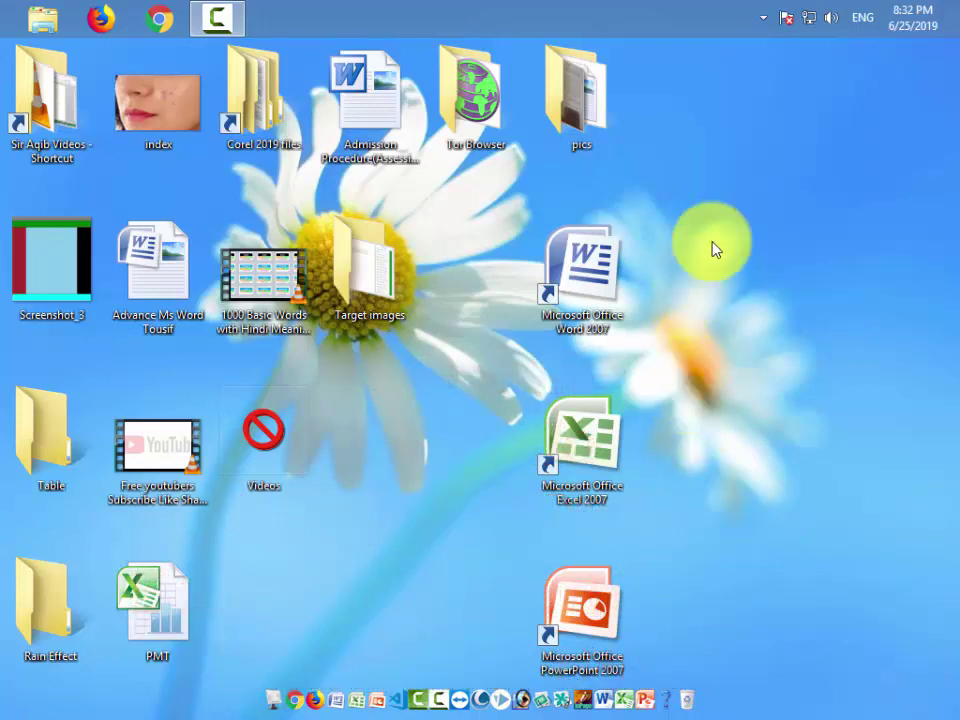
Drag a selection box around the Word, Excel and PowerPoint 2007 desktop shortcuts
left_click_drag(716, 224, 518, 654)
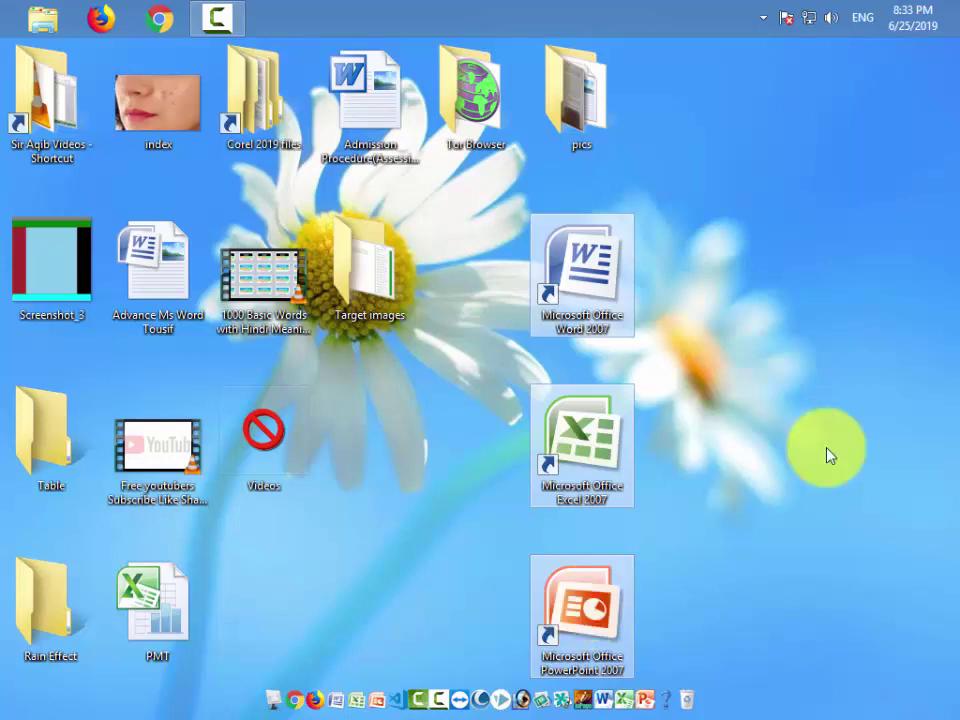
left_click(775, 342)
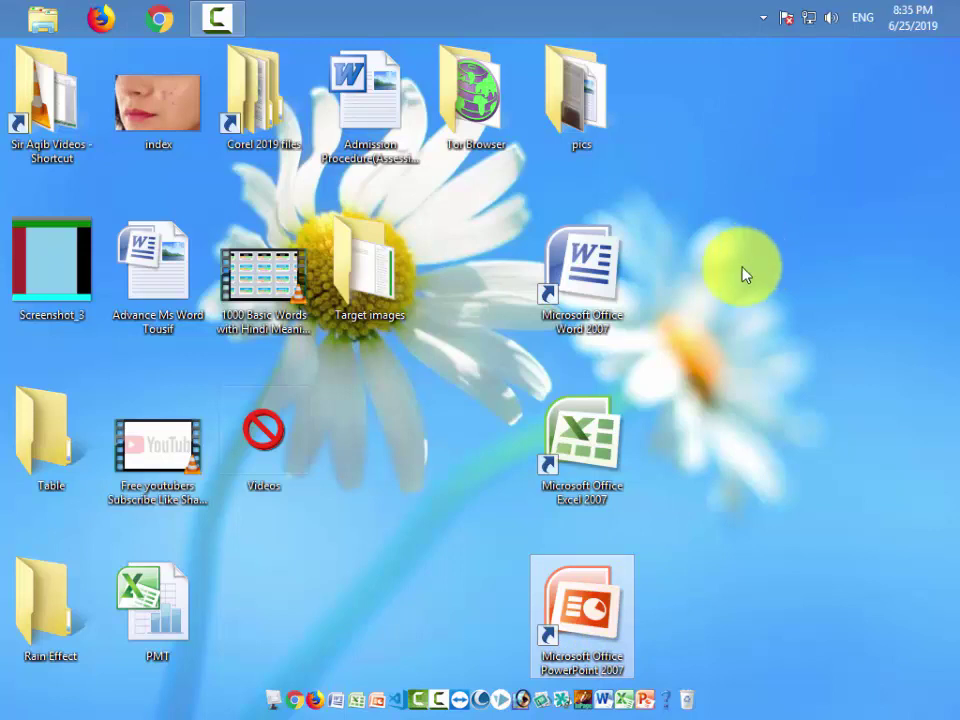
left_click(590, 278)
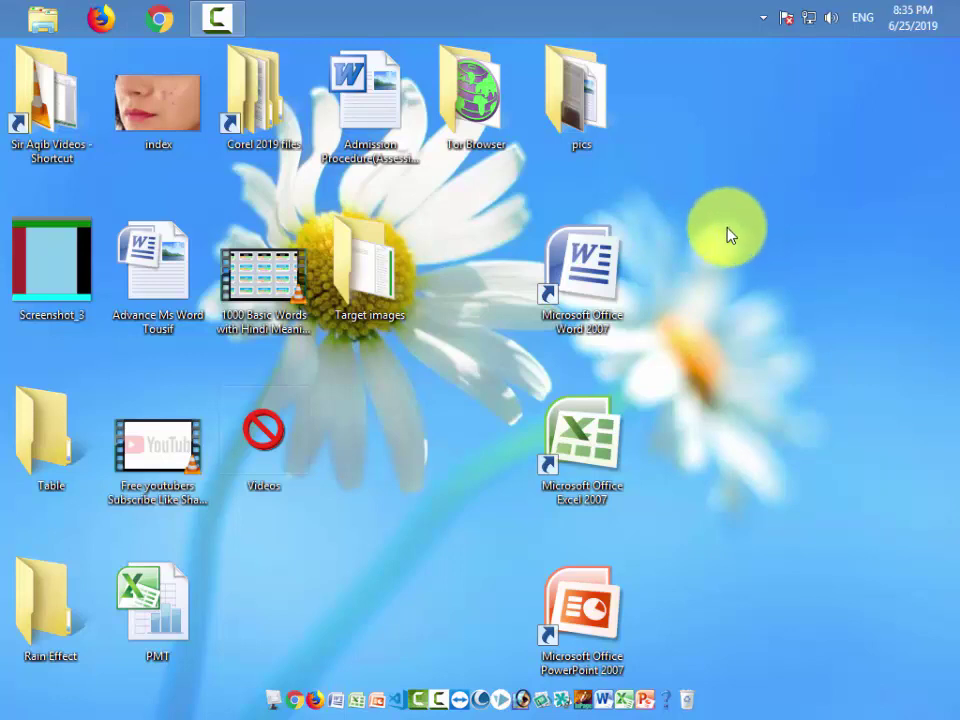
left_click_drag(727, 229, 546, 616)
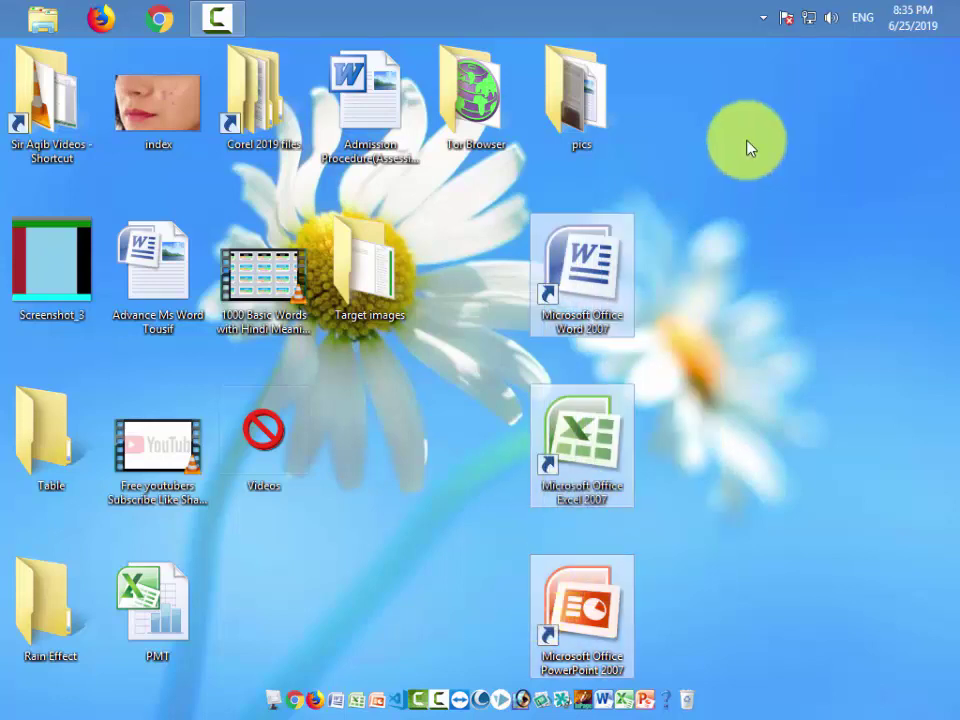
left_click_drag(748, 142, 487, 634)
left_click(703, 396)
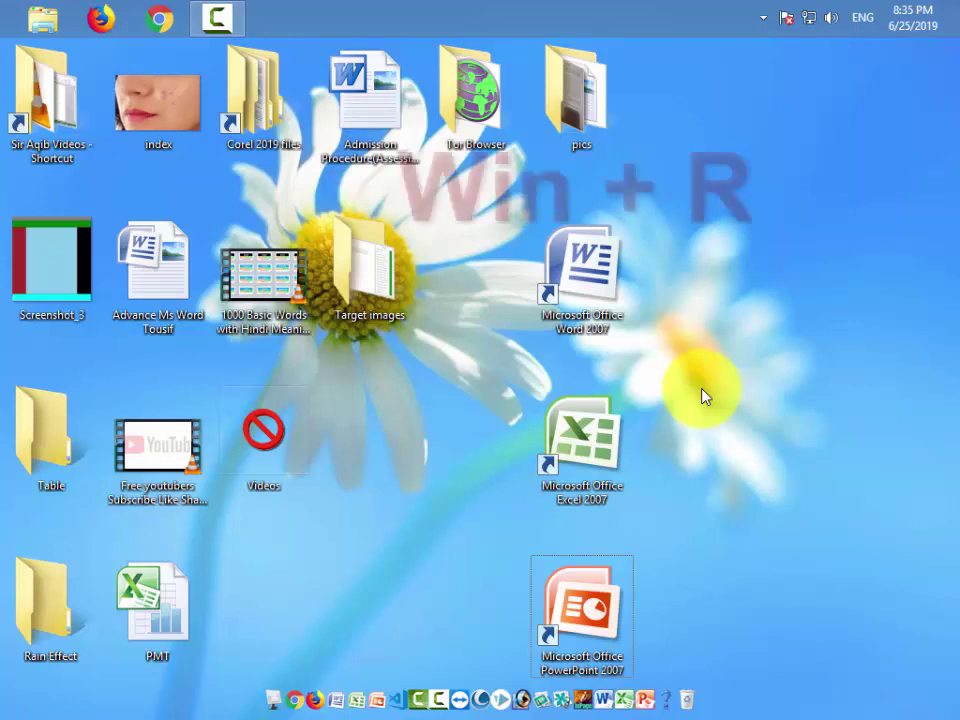
key("super+r")
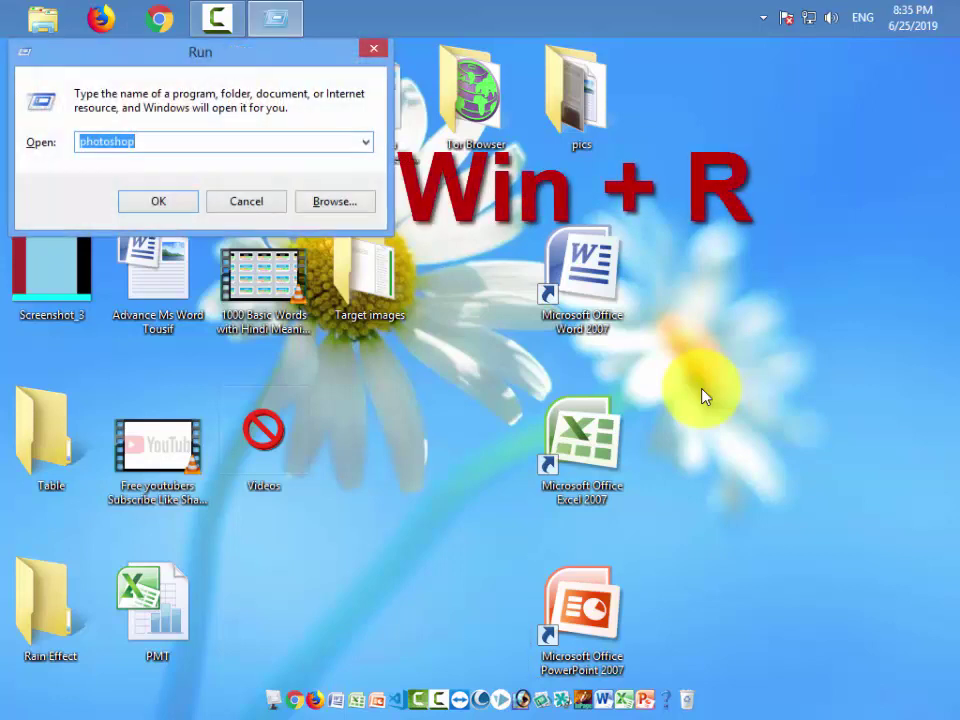
type("winword")
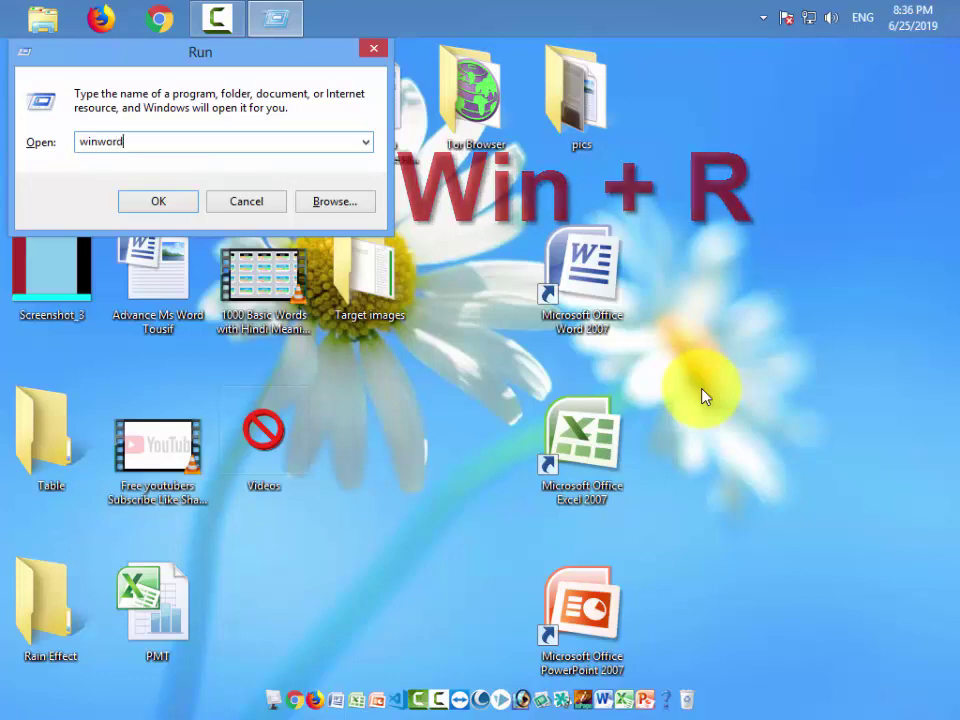
key("Return")
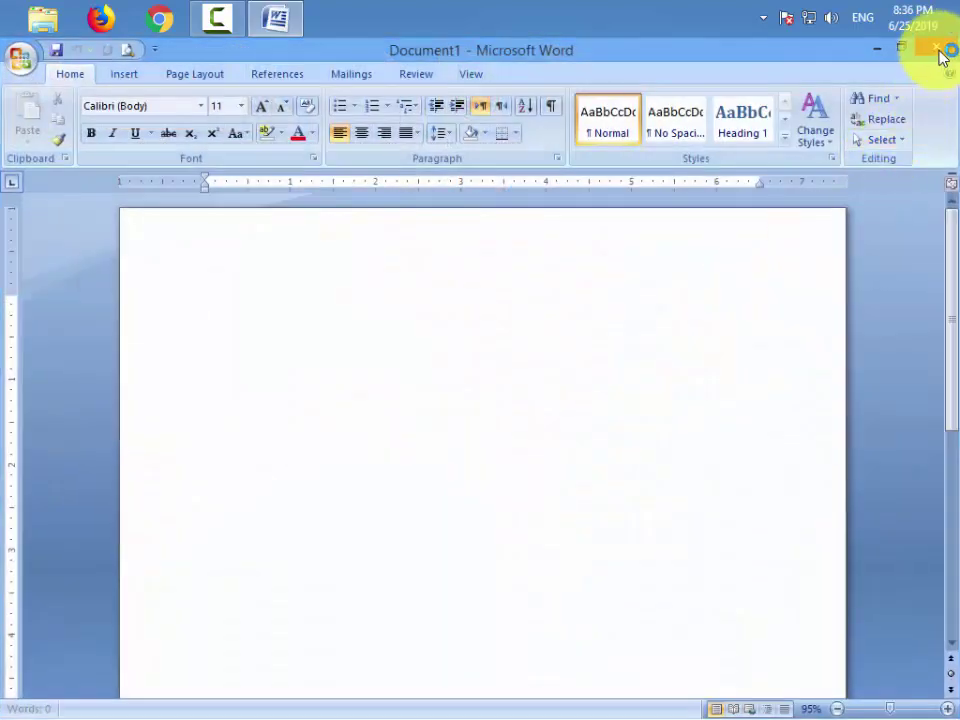
left_click(944, 47)
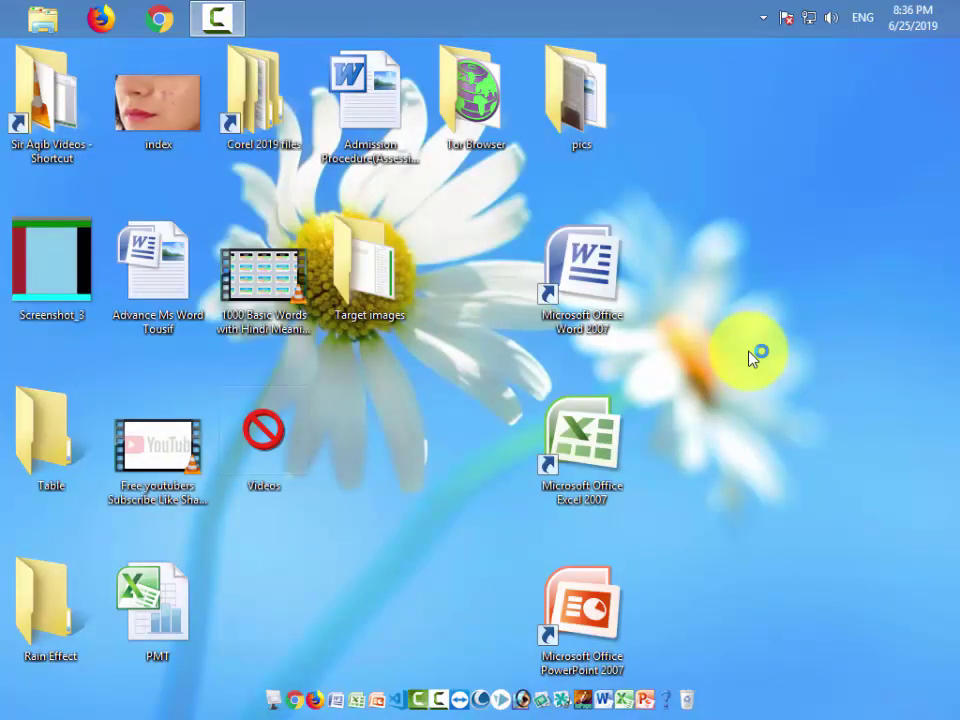
key("super+r")
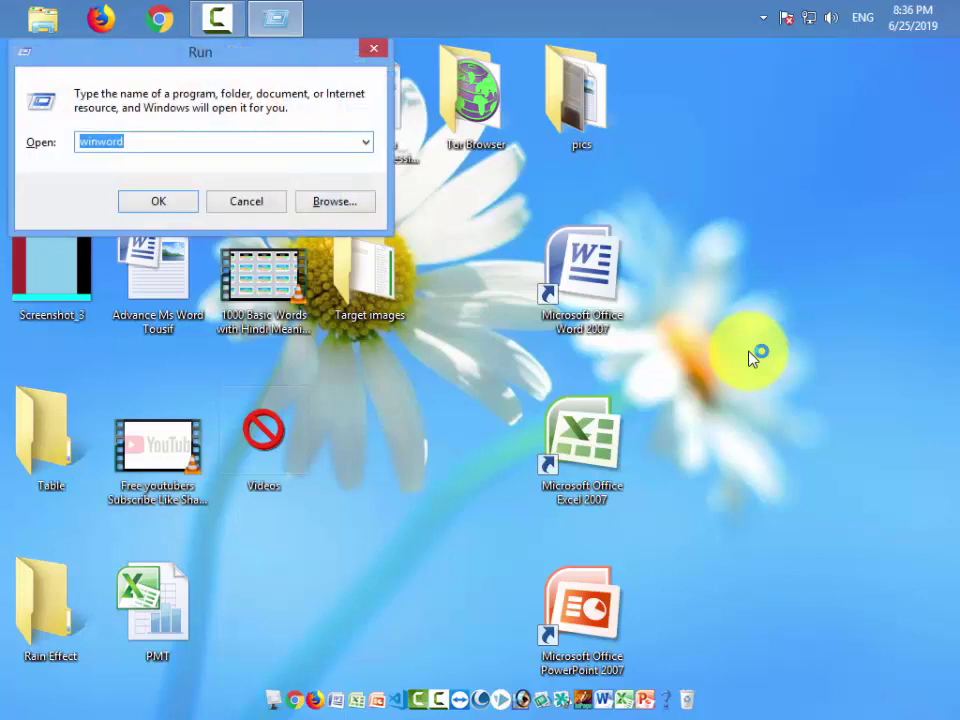
type("excel")
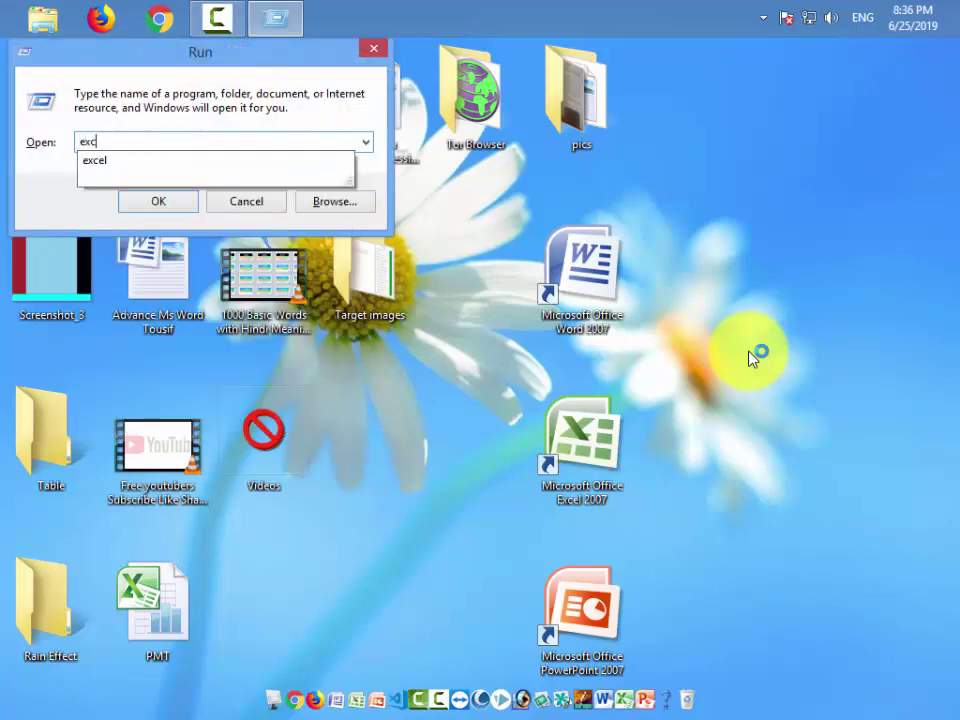
key("Return")
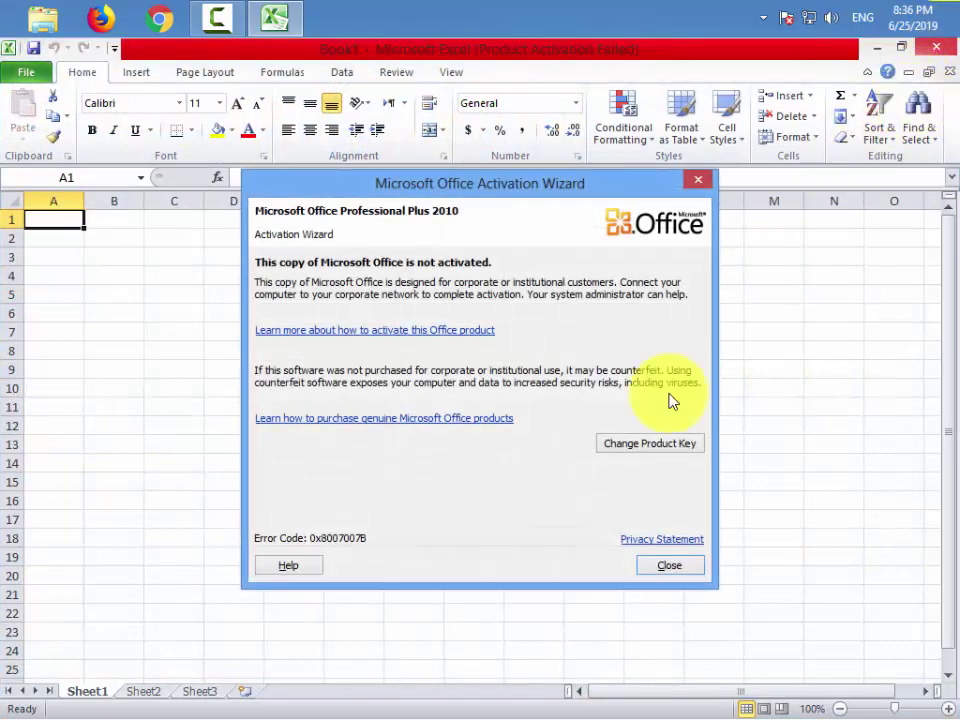
left_click(670, 564)
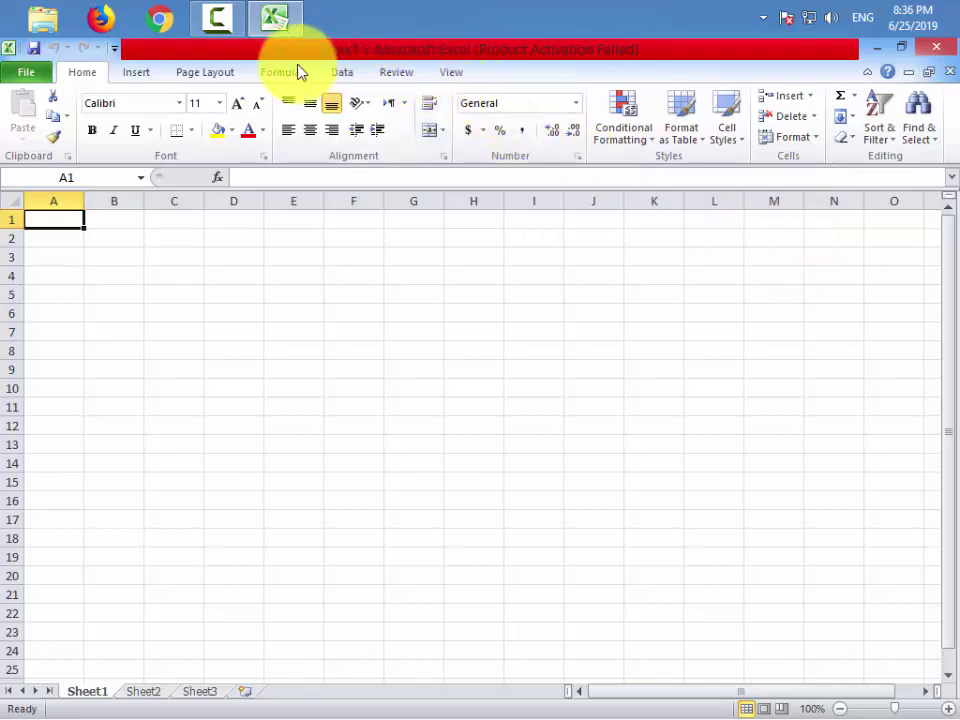
left_click(30, 74)
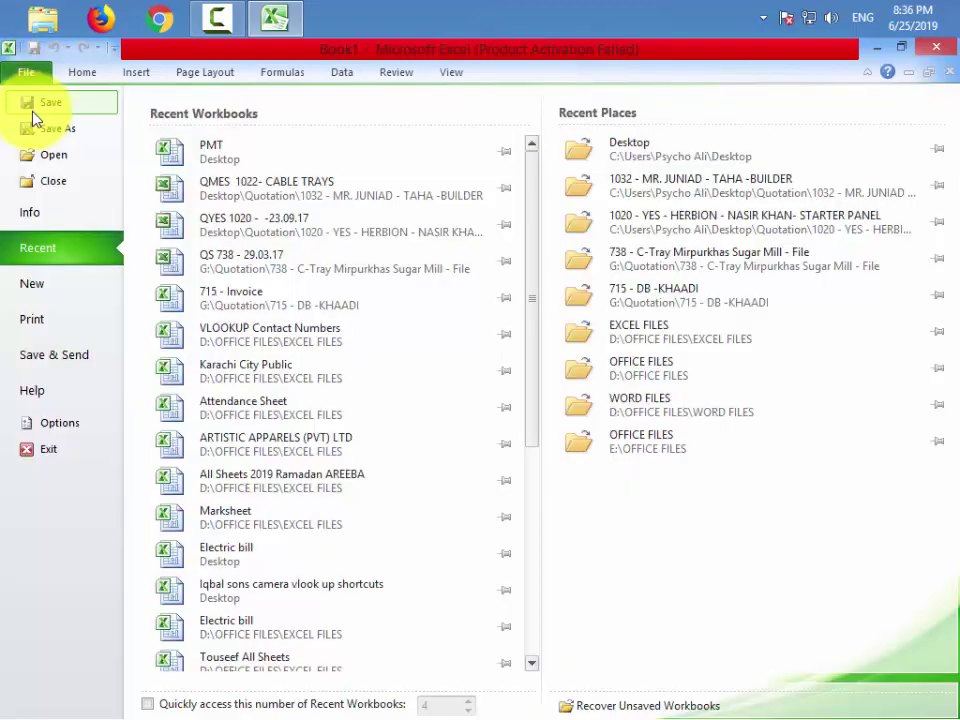
left_click(26, 72)
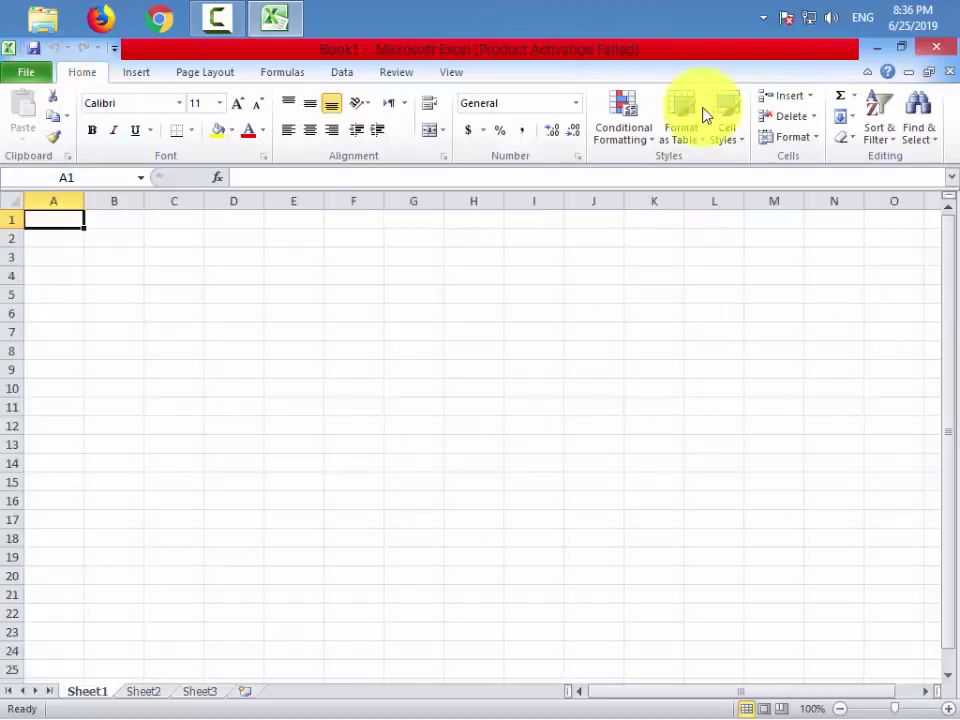
left_click(938, 48)
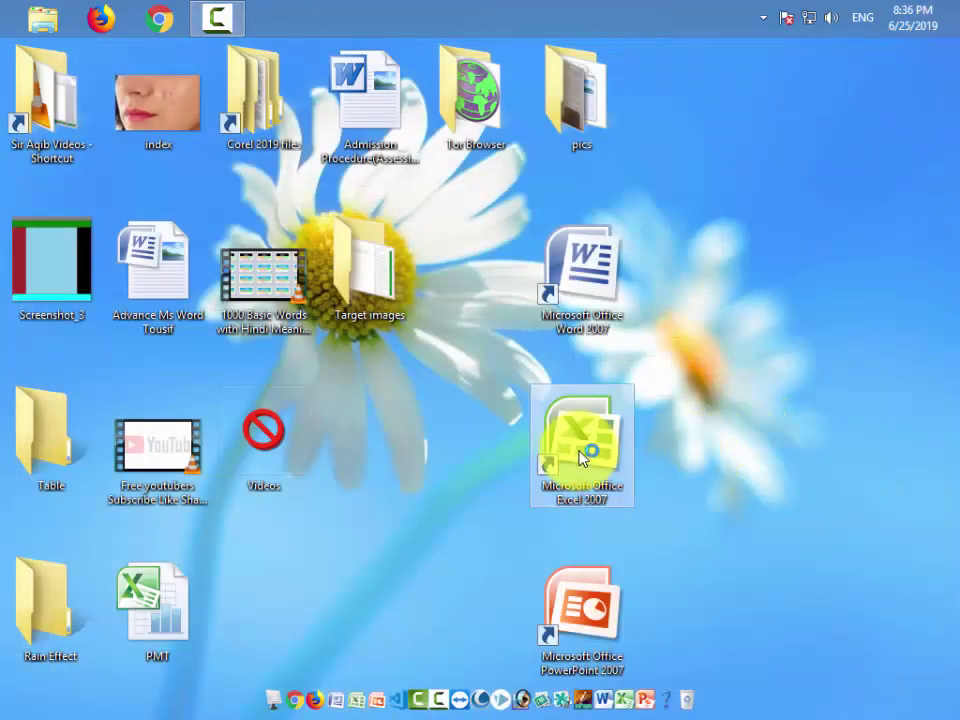
double_click(603, 470)
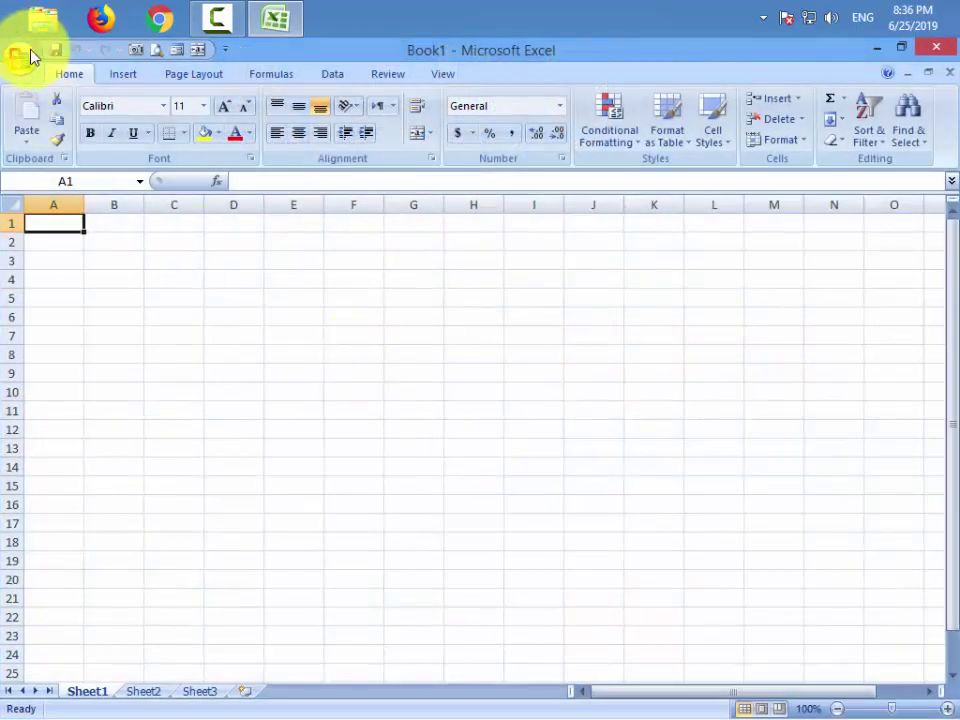
left_click(937, 50)
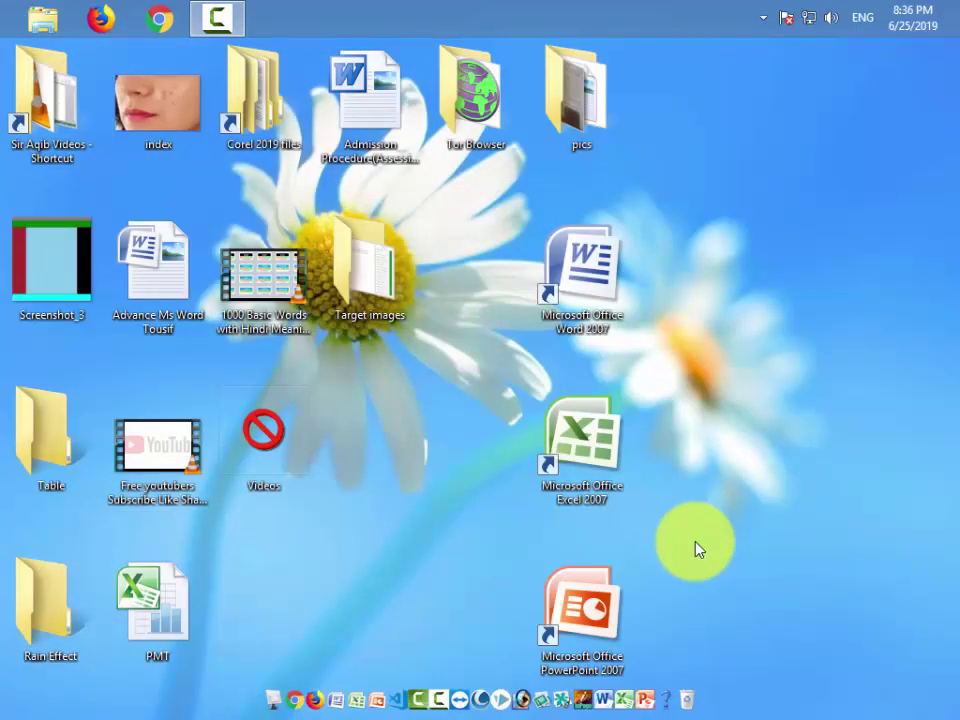
key("super+r")
type("po")
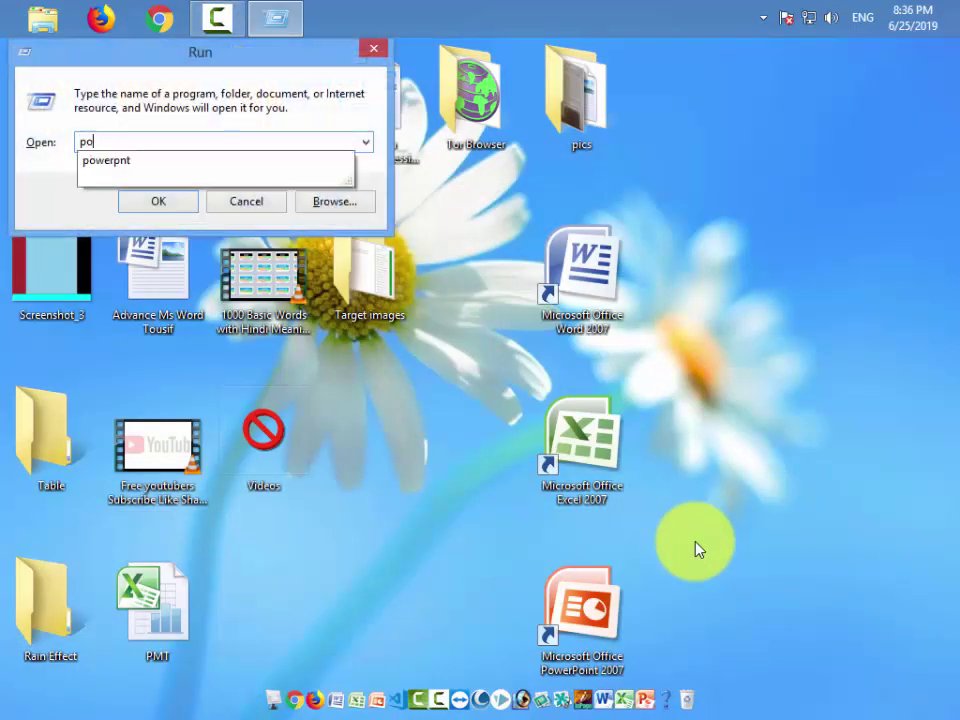
type("werpnt")
key("Return")
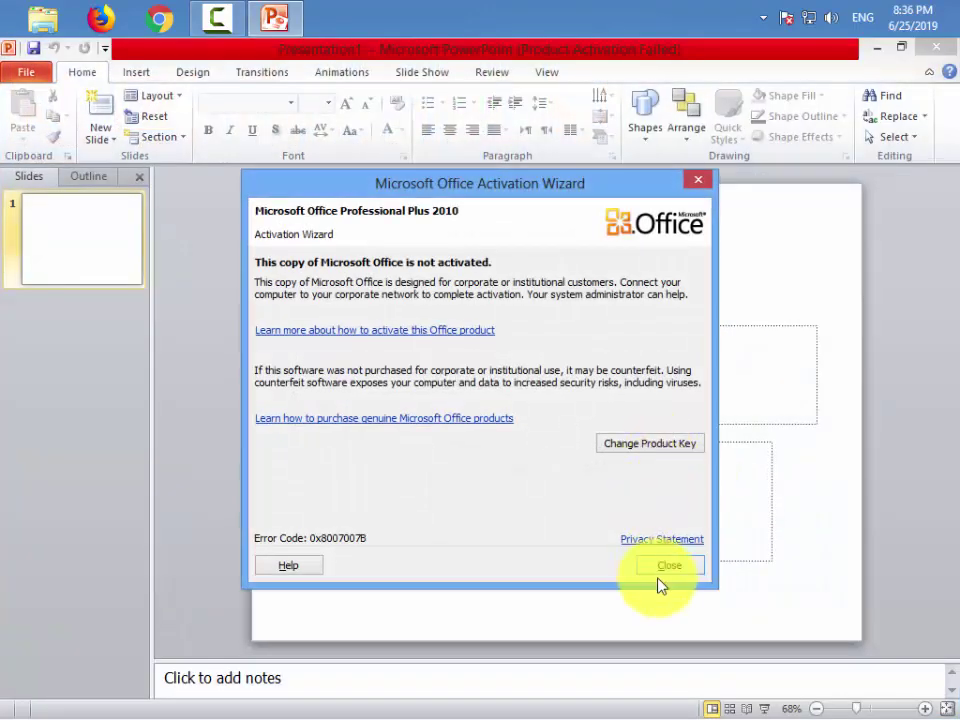
left_click(666, 566)
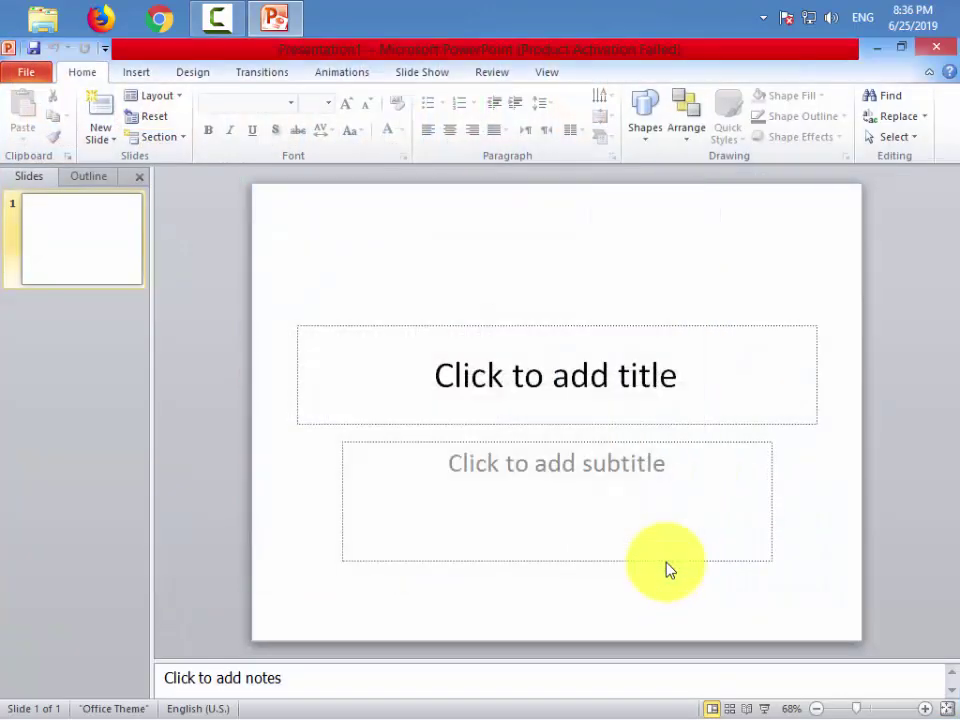
left_click(945, 49)
double_click(590, 630)
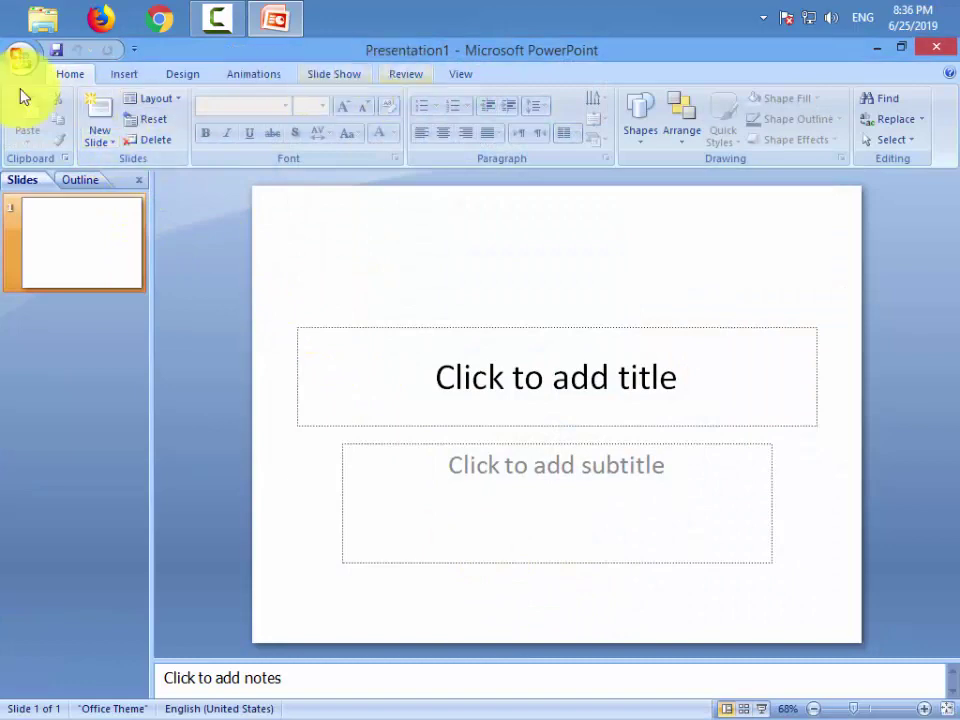
left_click(20, 56)
left_click(555, 268)
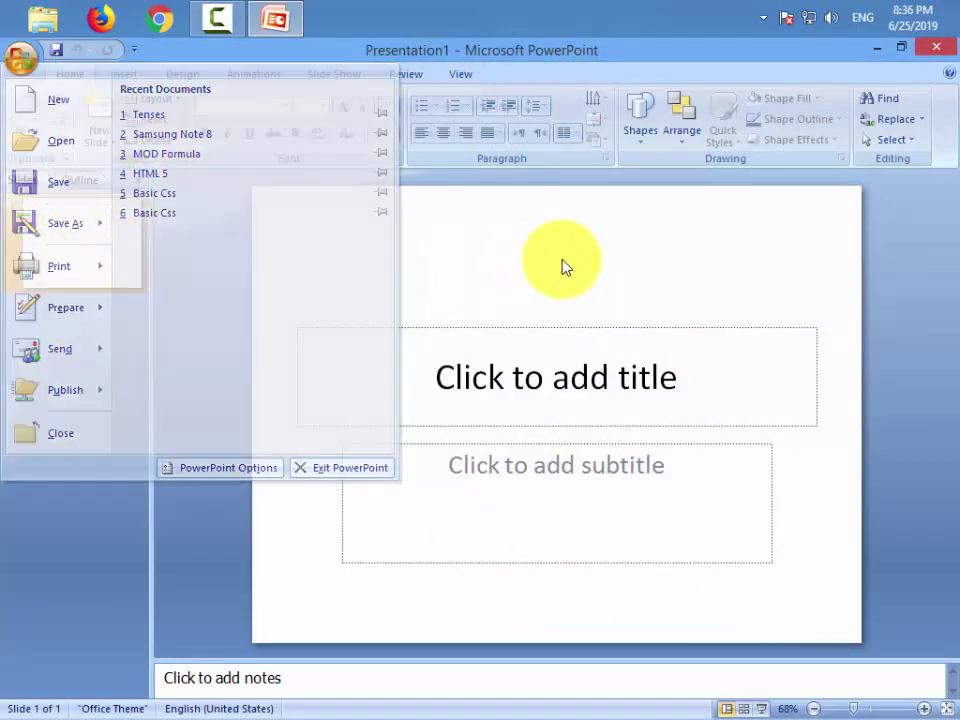
left_click(935, 50)
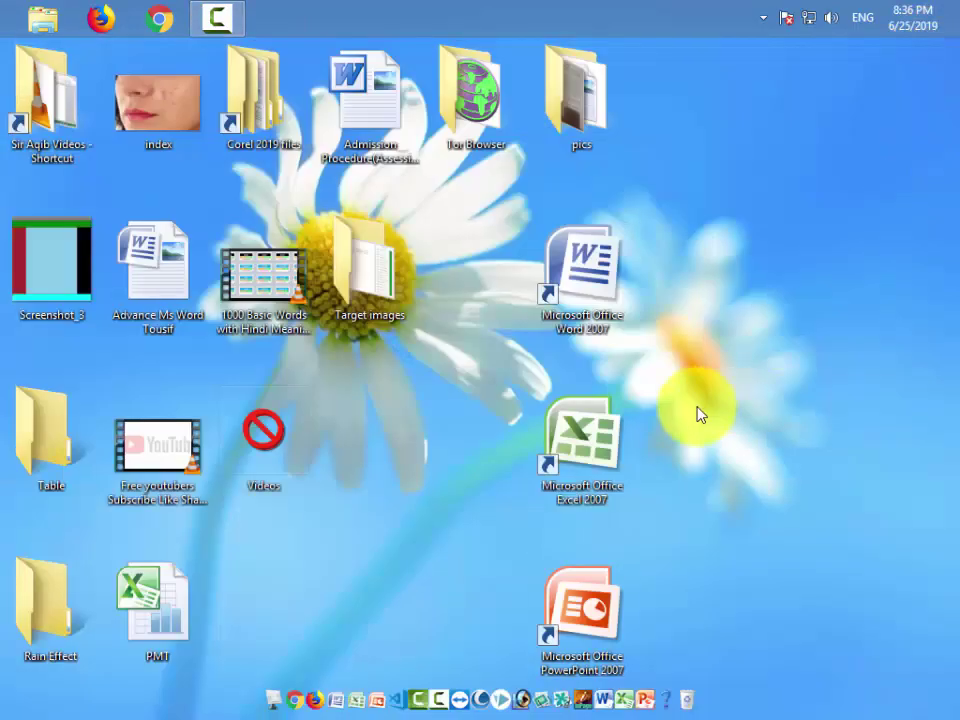
Launch Word 2007 and Word 2010 and snap them to the right and left screen halves
double_click(600, 292)
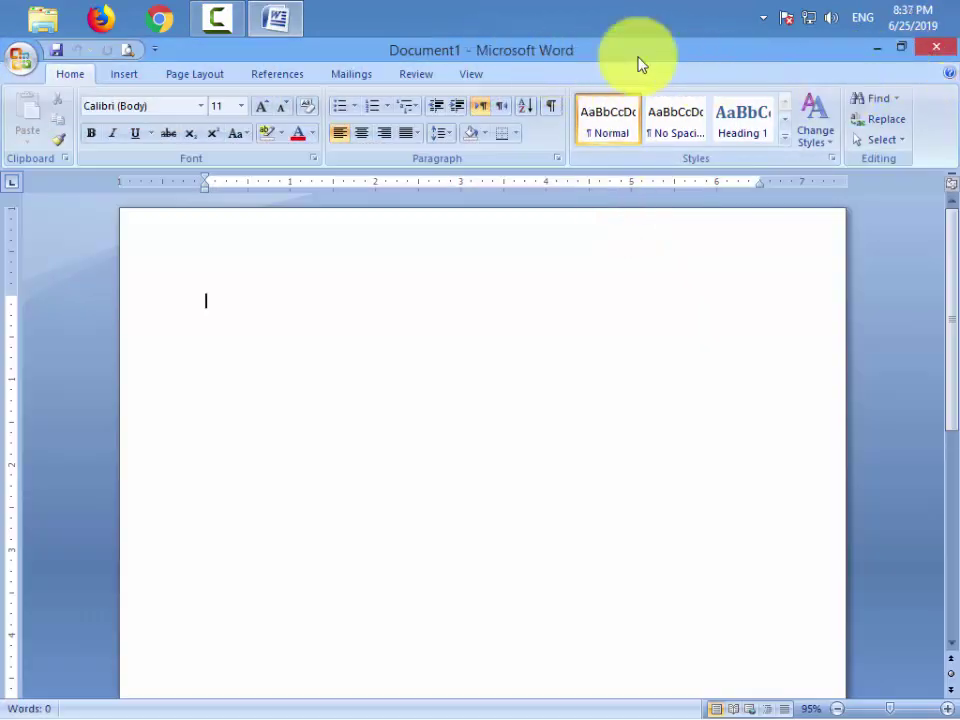
double_click(588, 55)
left_click_drag(420, 255, 955, 130)
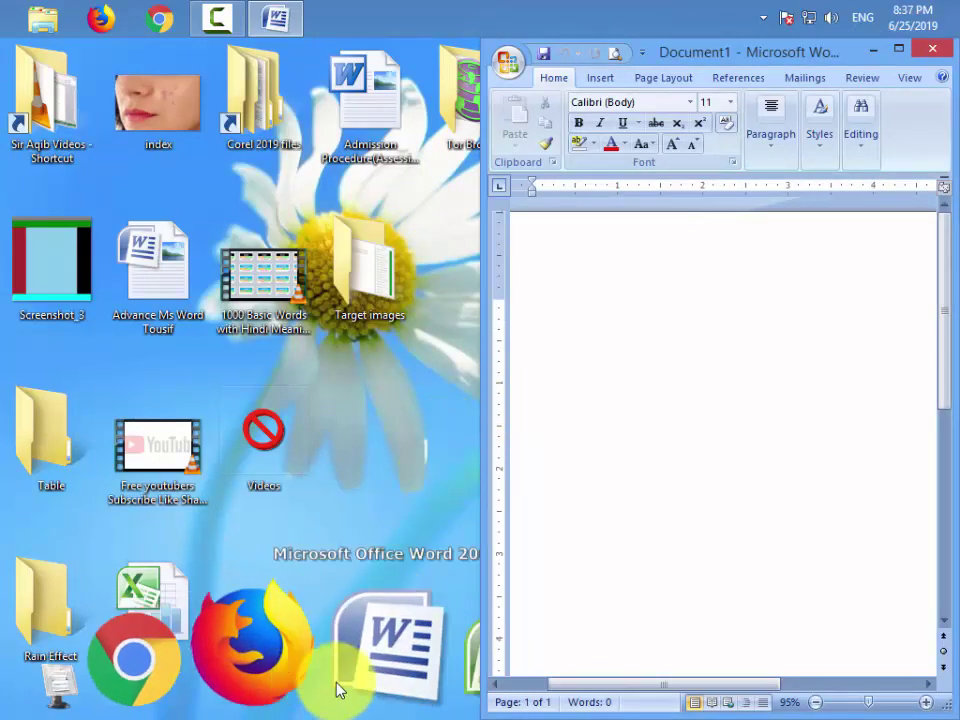
left_click(588, 650)
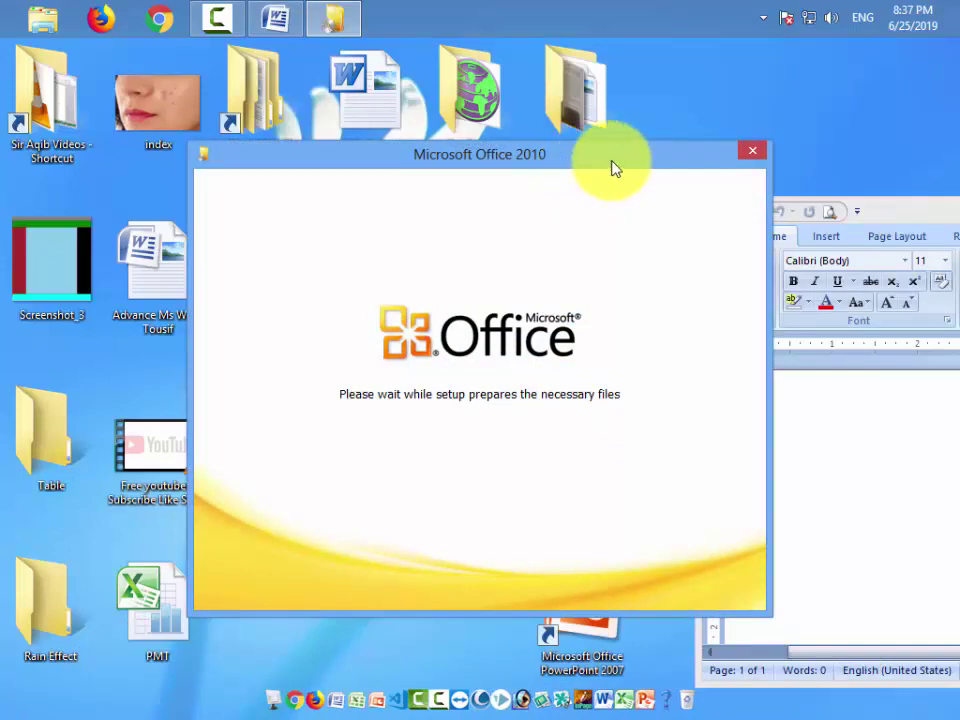
left_click(754, 154)
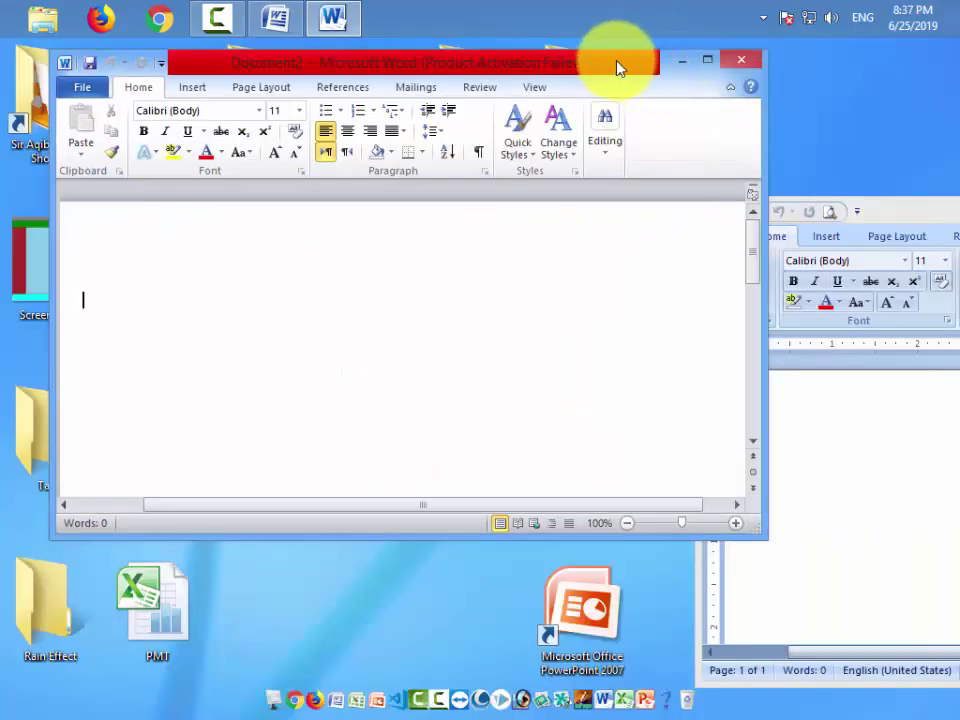
left_click_drag(617, 64, 3, 100)
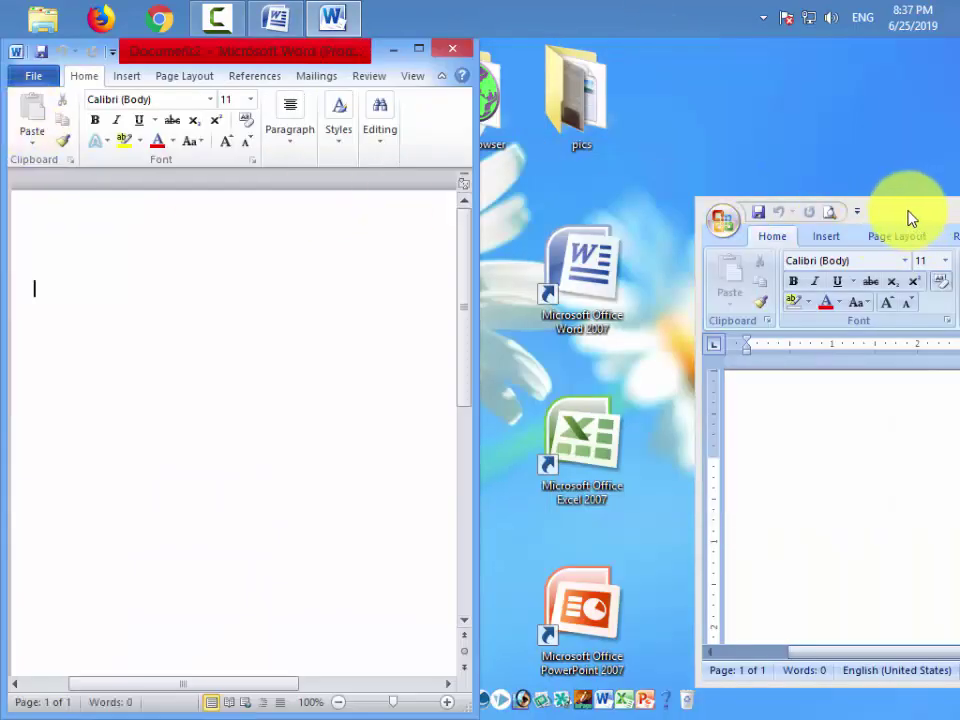
left_click_drag(910, 218, 958, 95)
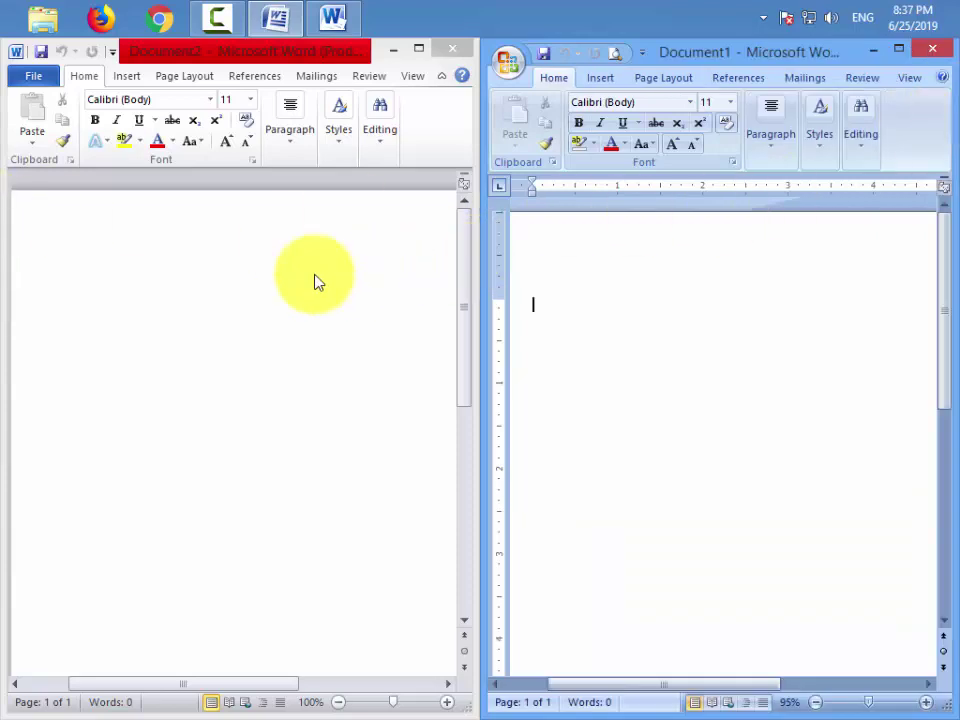
left_click(206, 264)
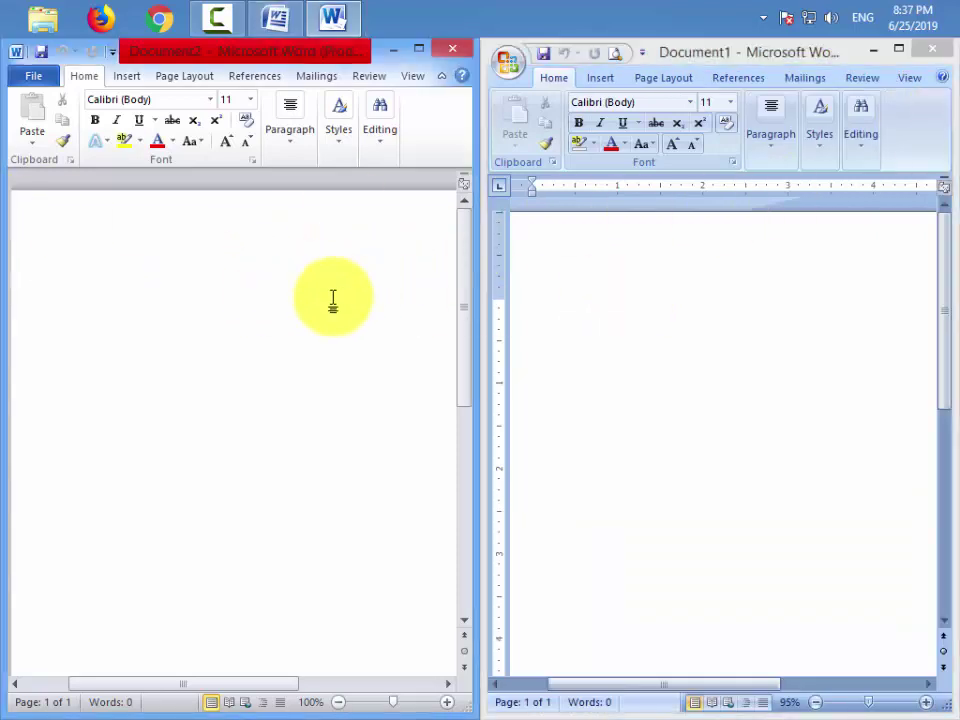
Compare Word 2007's Office button menu with Word 2010's File view, then close both windows
left_click(628, 268)
left_click(510, 64)
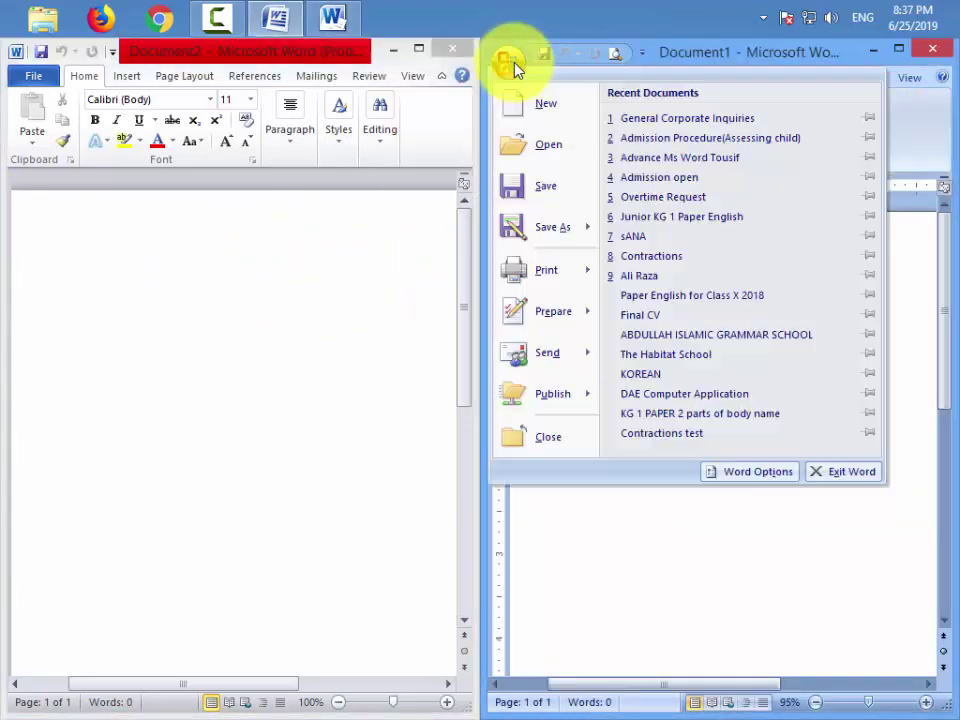
left_click(422, 267)
left_click(38, 79)
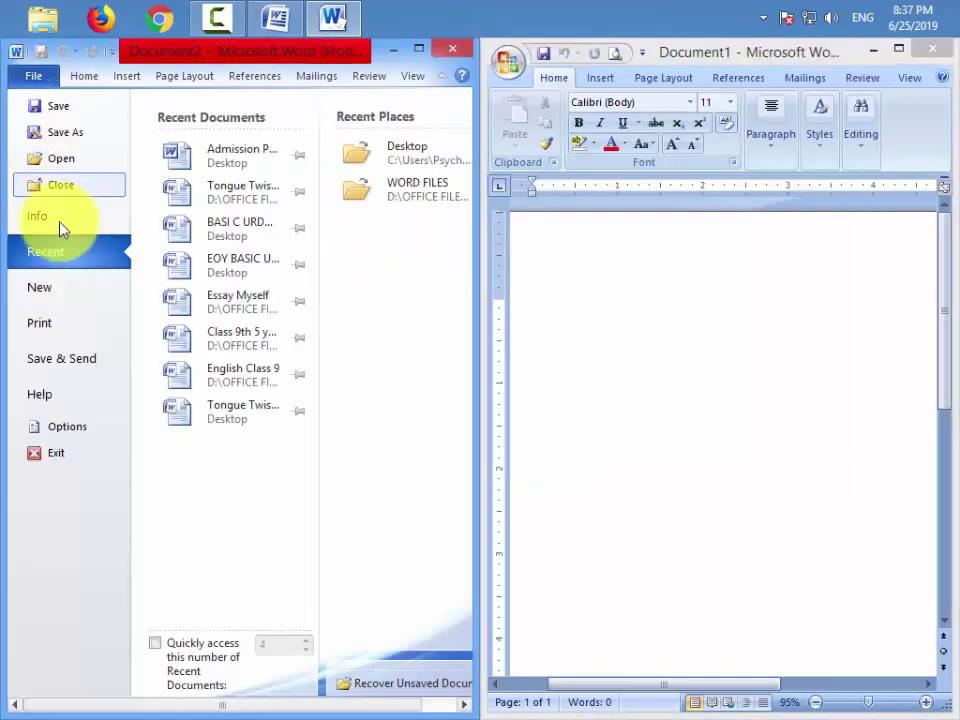
left_click(514, 72)
left_click(512, 66)
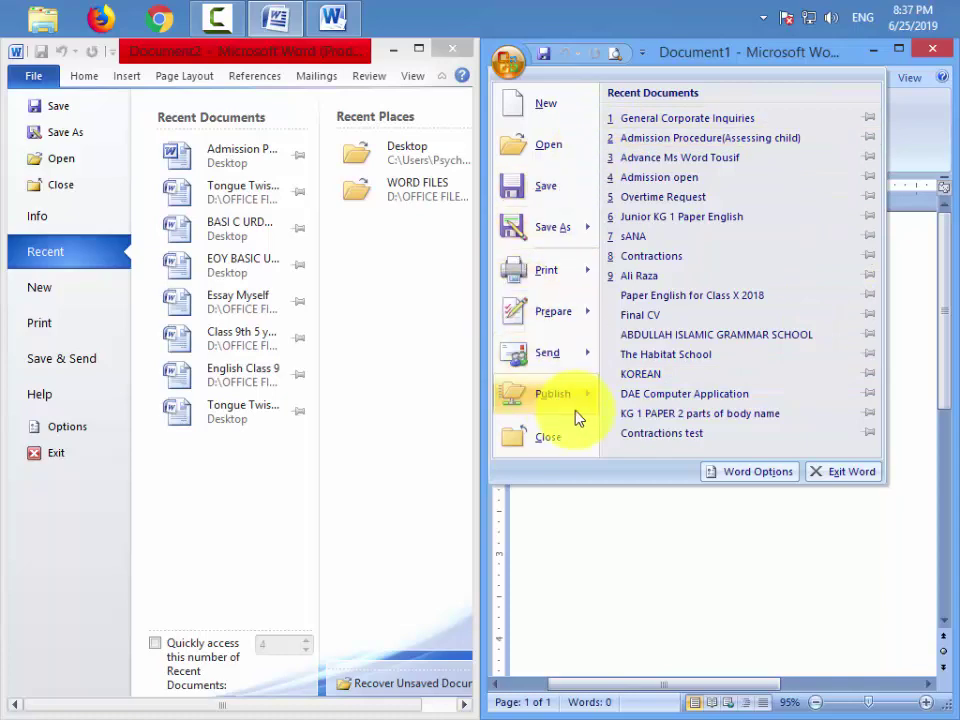
left_click(624, 529)
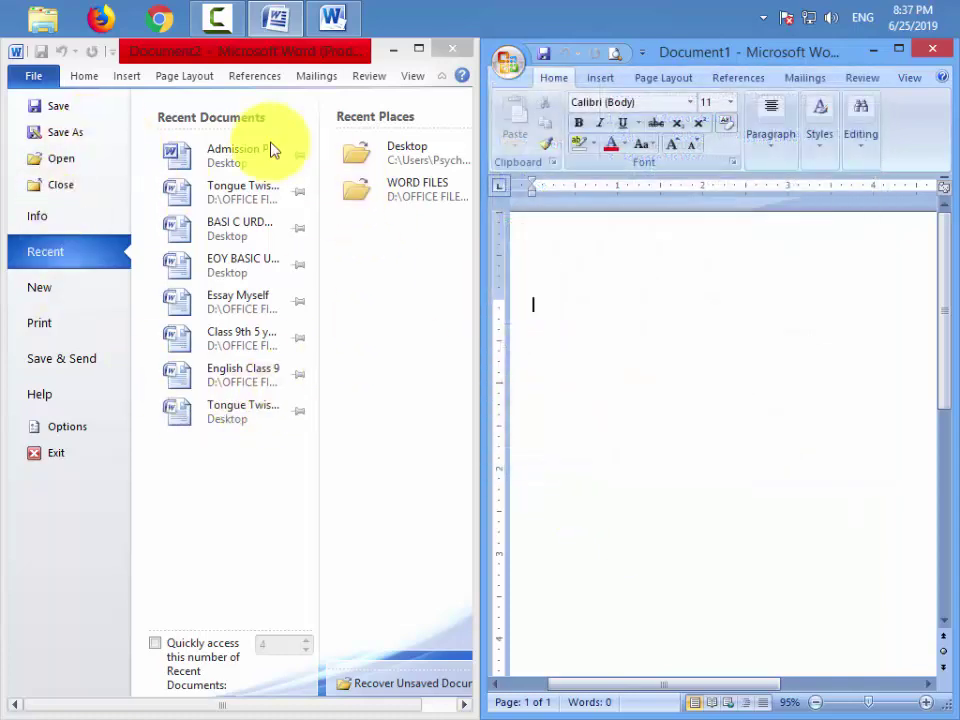
left_click(451, 47)
left_click(916, 49)
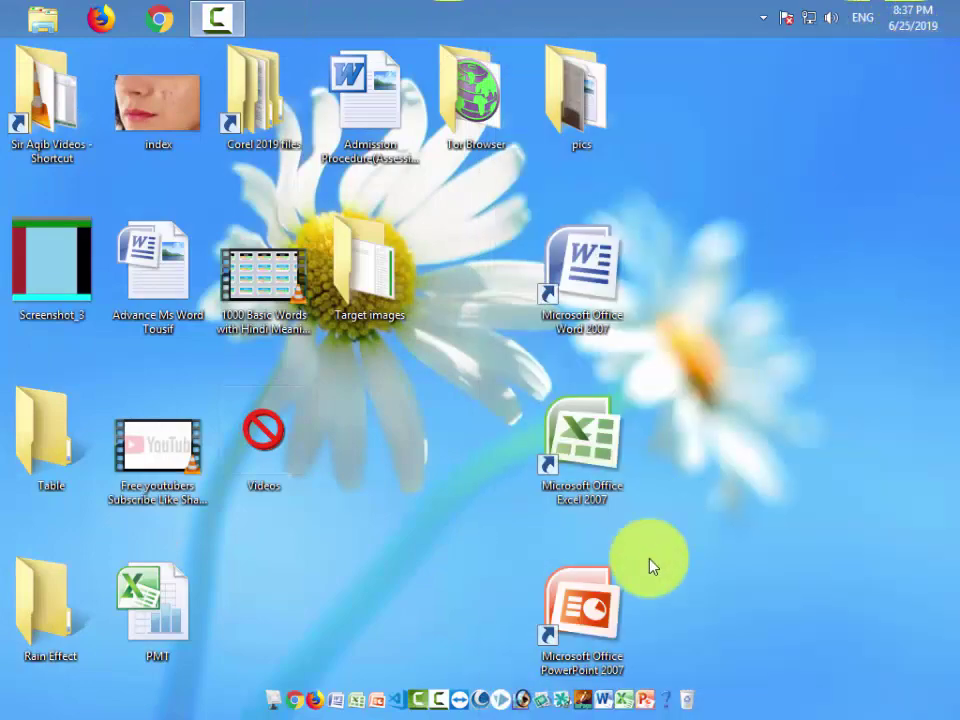
Launch Excel 2010 snapped to the left half and Excel 2007 snapped to the right half
left_click(621, 690)
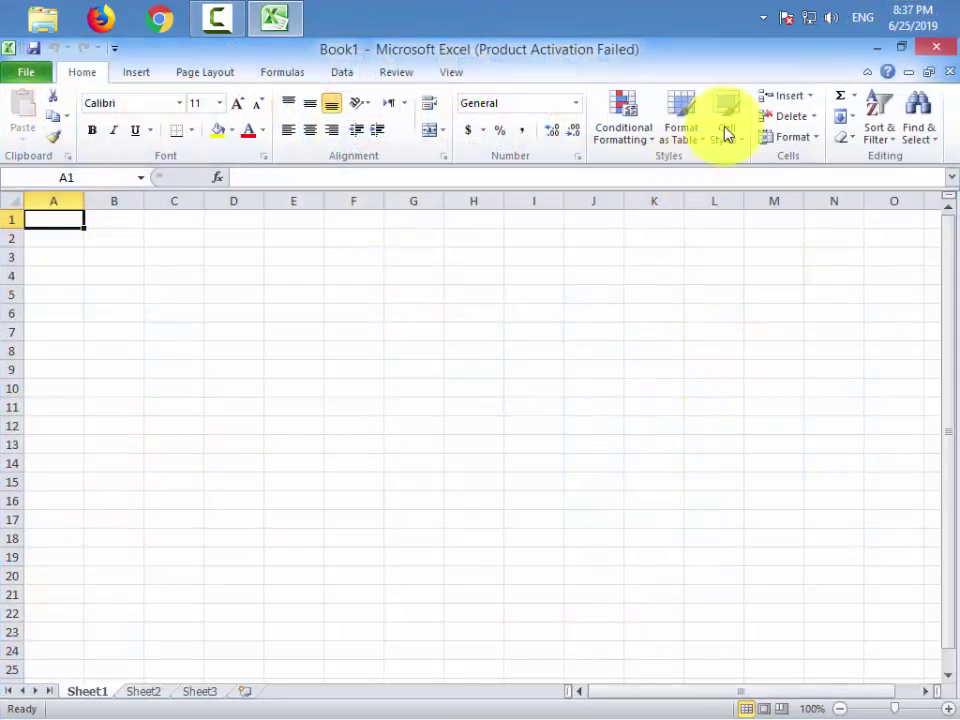
left_click(669, 566)
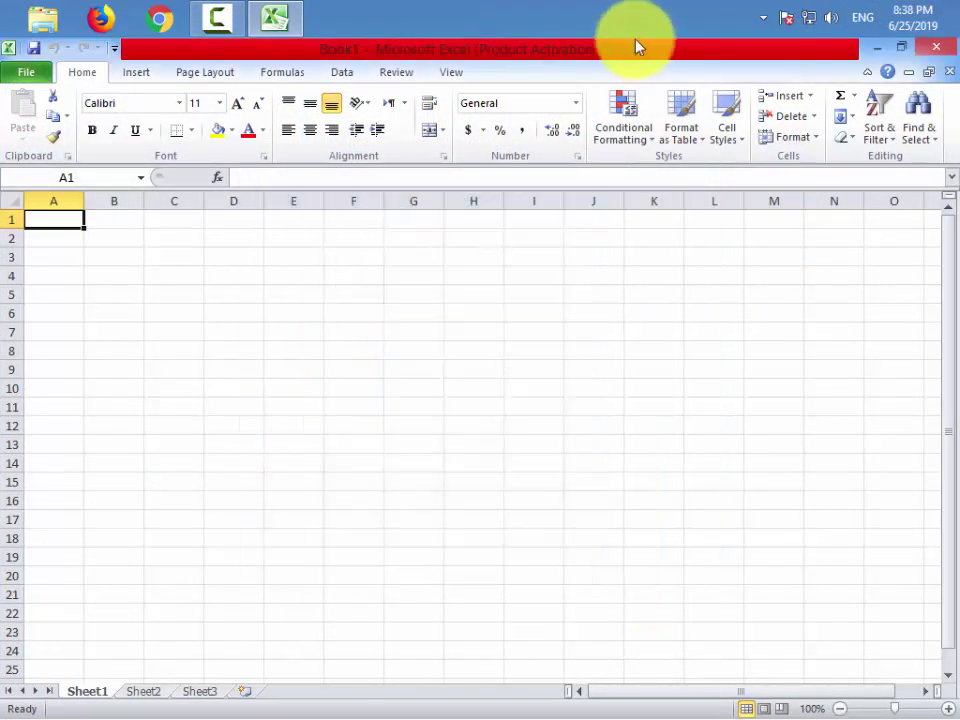
double_click(635, 48)
key("super+Left")
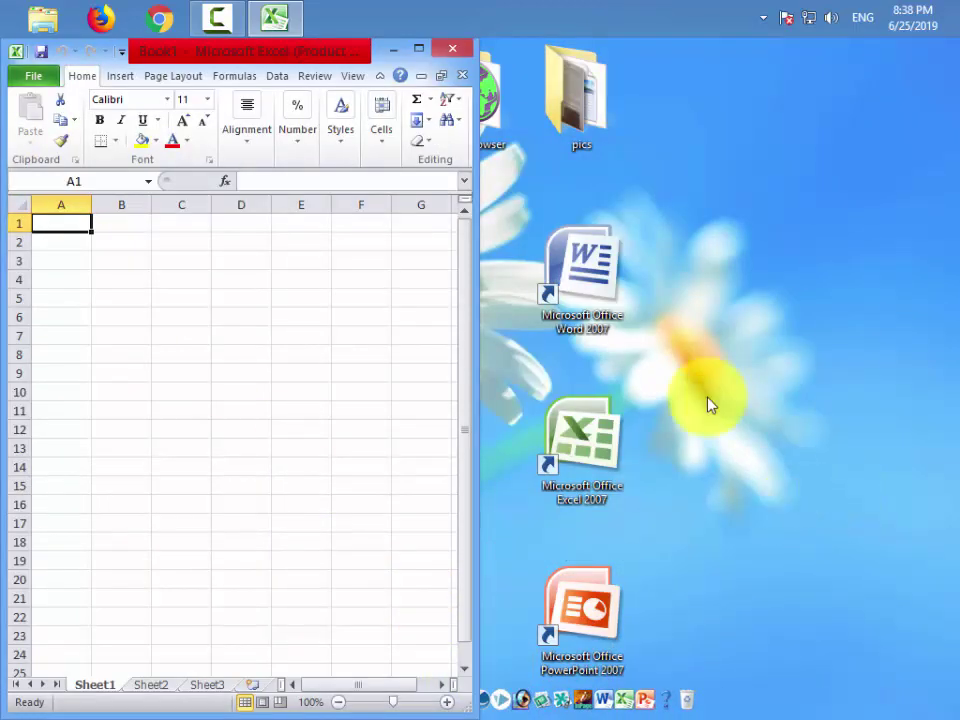
key("super+d")
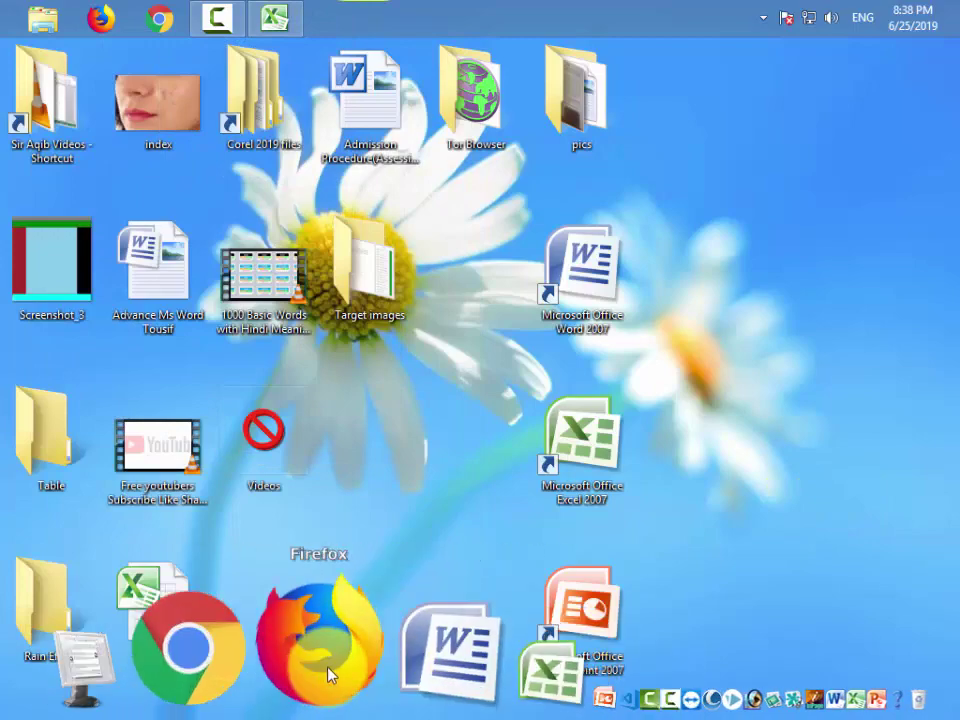
left_click(362, 665)
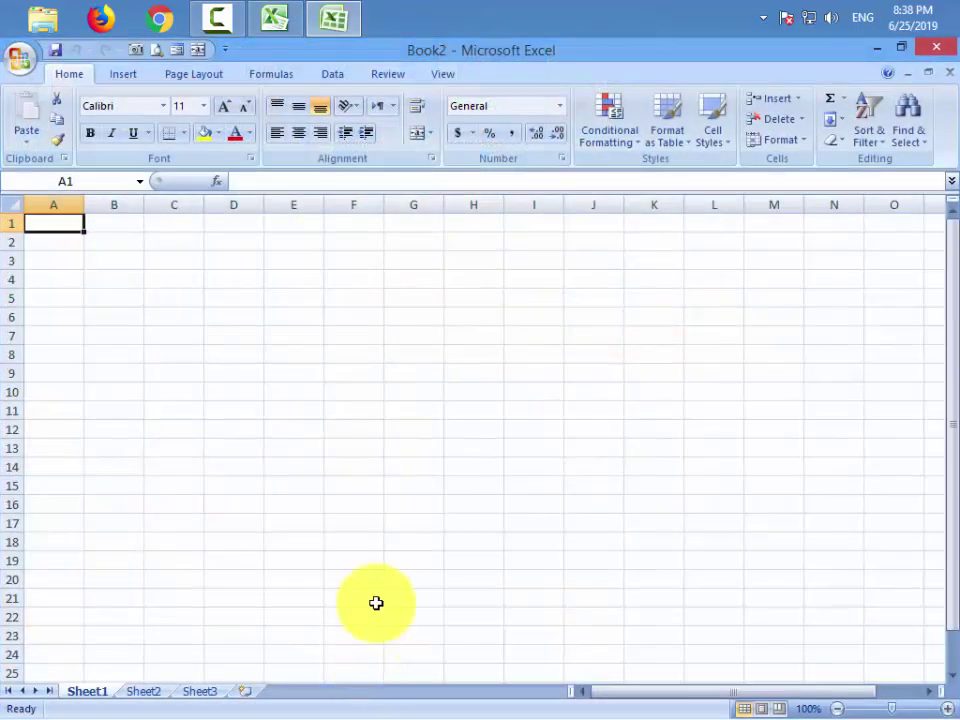
double_click(600, 68)
left_click_drag(471, 218, 955, 160)
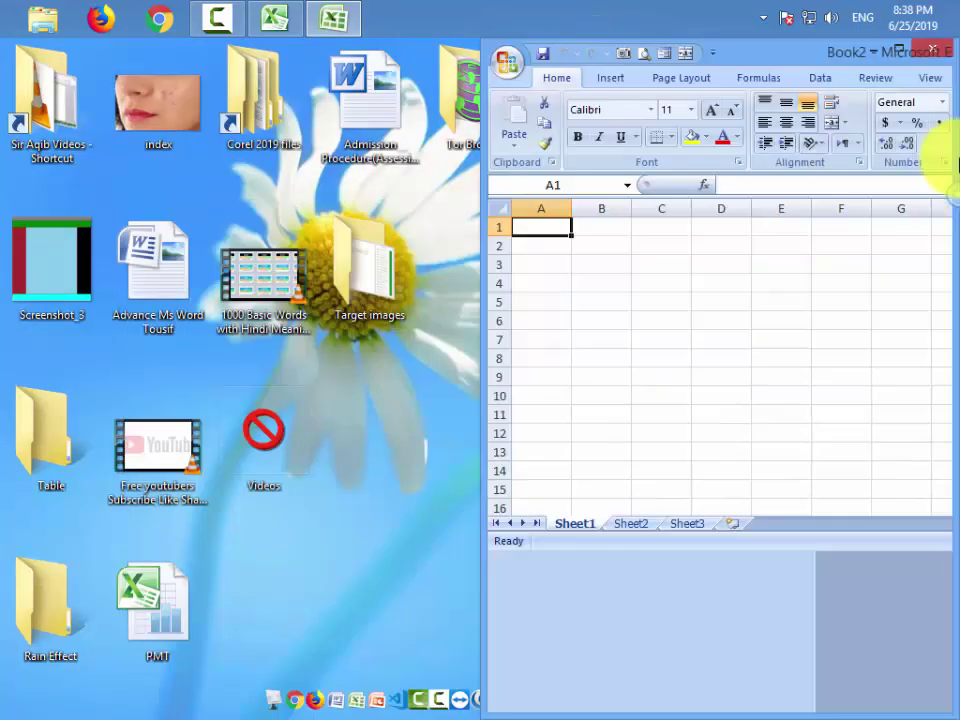
left_click(280, 18)
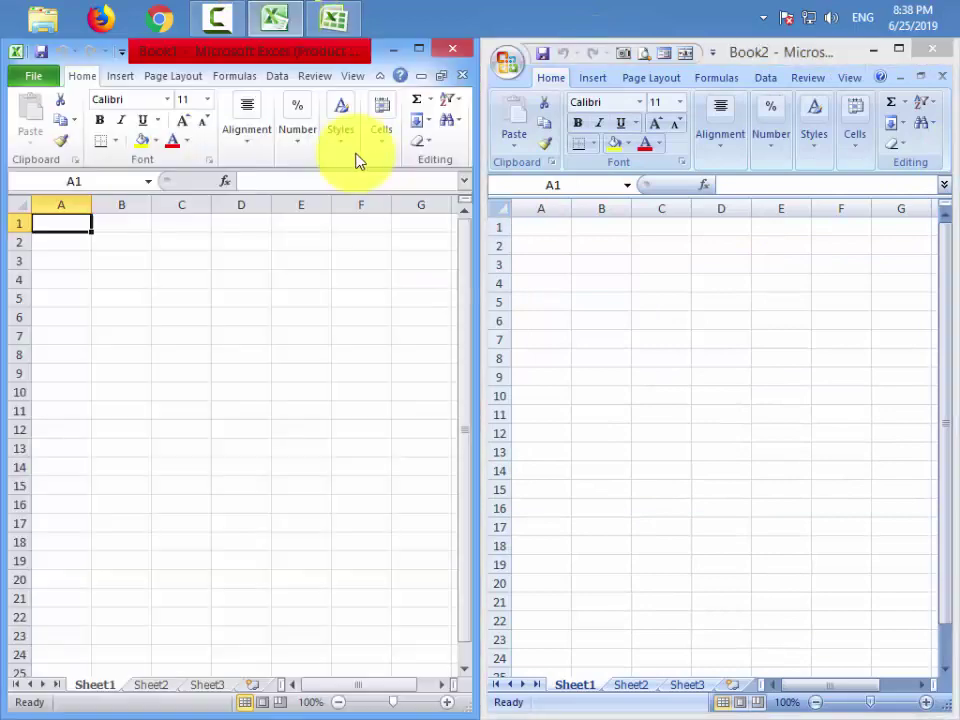
Compare Book2's Office button menu with Book1's File view, selecting cell B12 in Book2
left_click(510, 68)
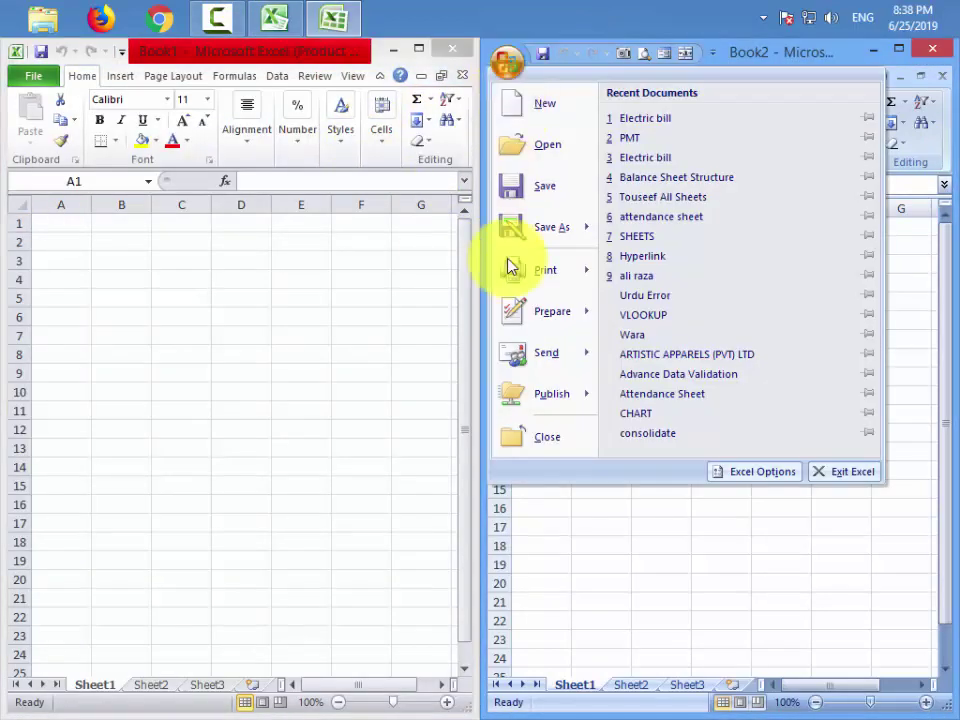
left_click(634, 549)
left_click(39, 80)
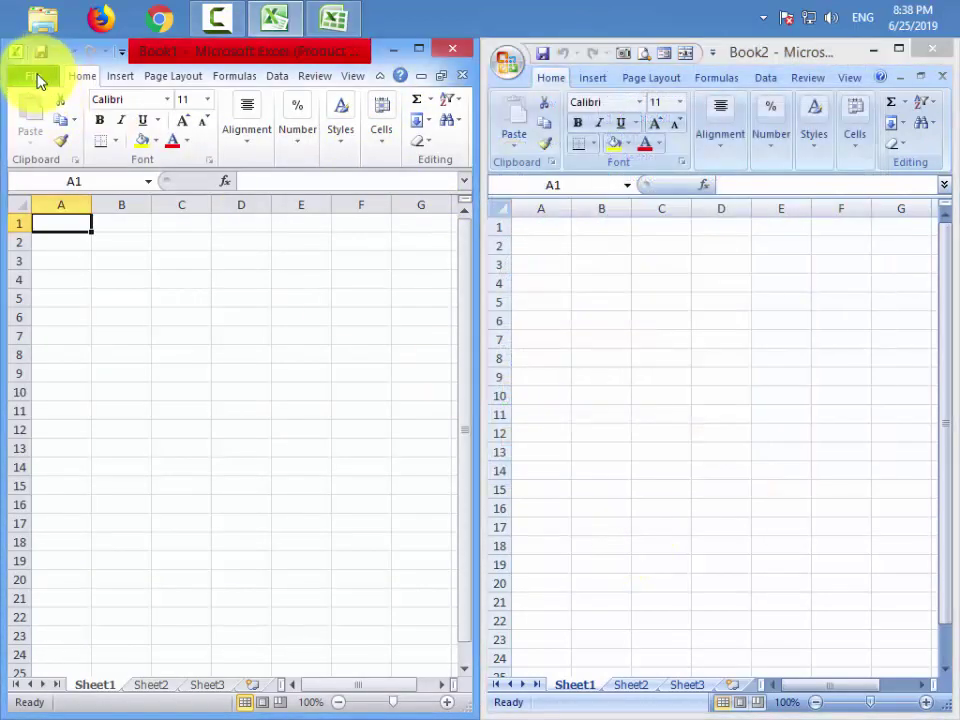
left_click(28, 86)
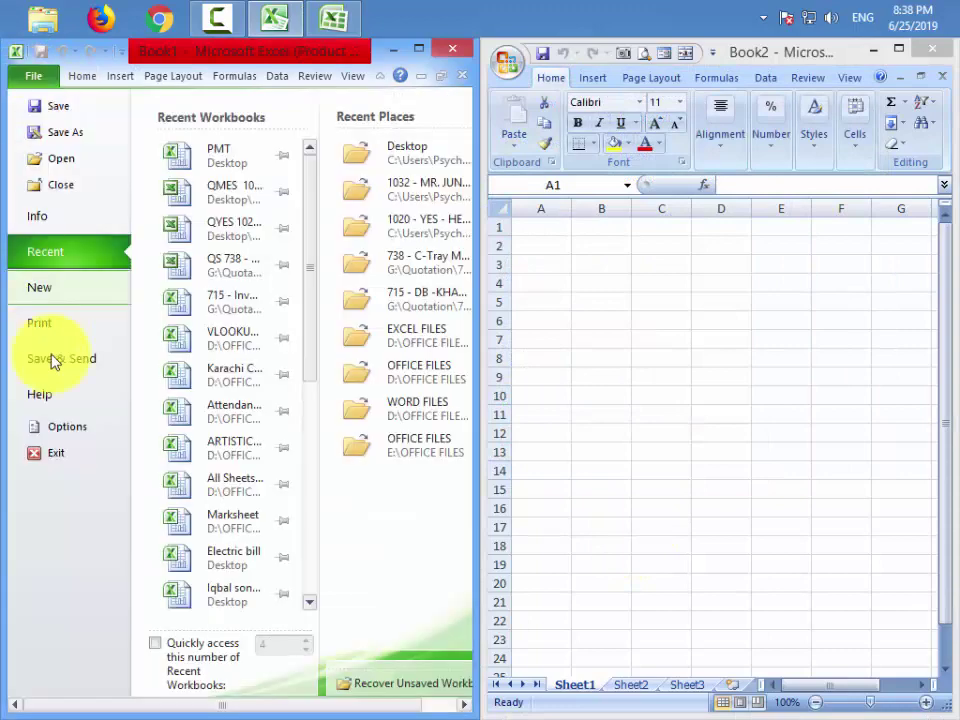
left_click(598, 463)
left_click(622, 428)
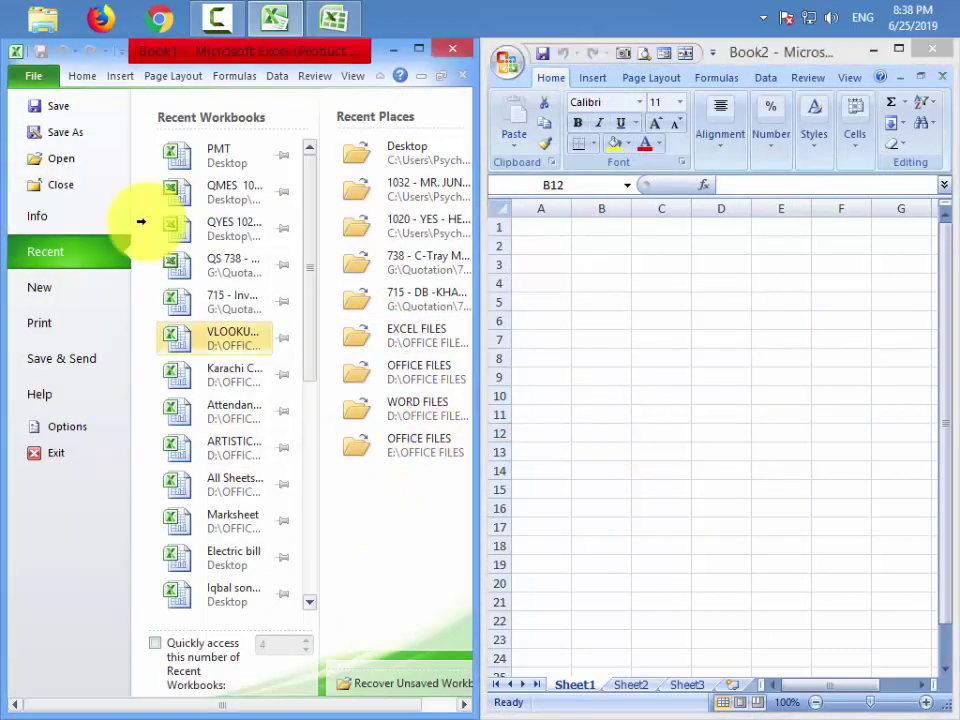
left_click(34, 77)
Show the Insert tab options in both Book1 and Book2
left_click(115, 76)
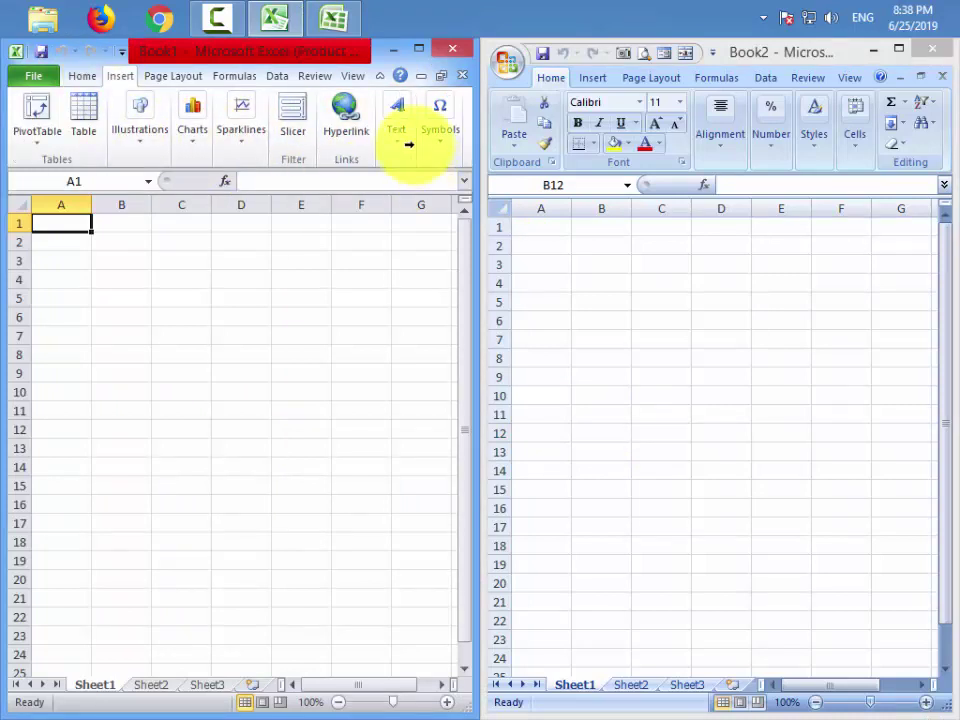
left_click(582, 77)
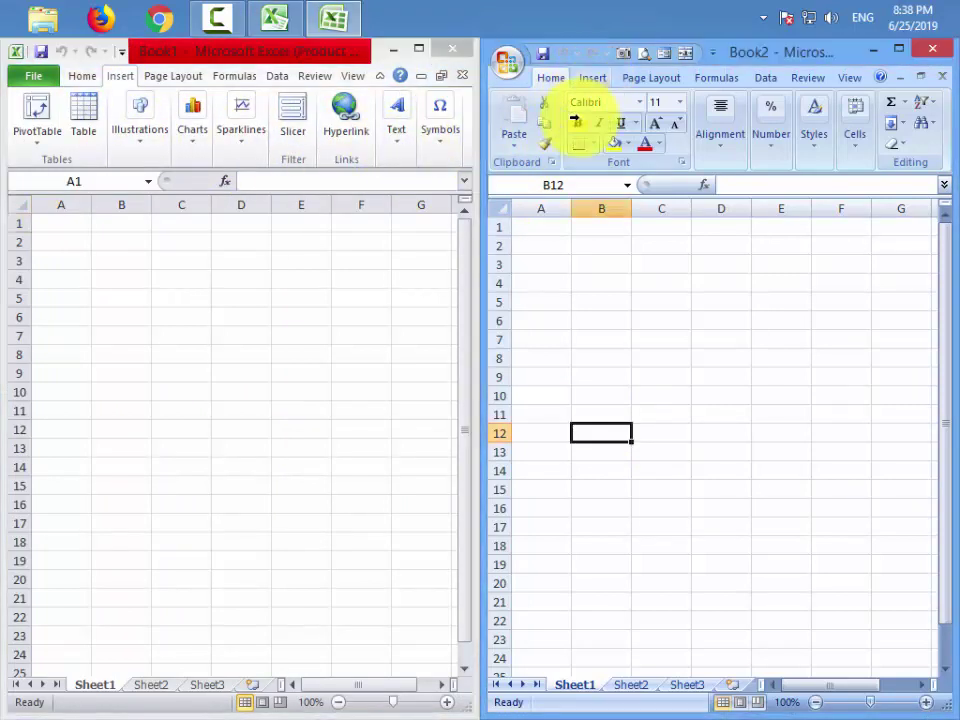
left_click(592, 78)
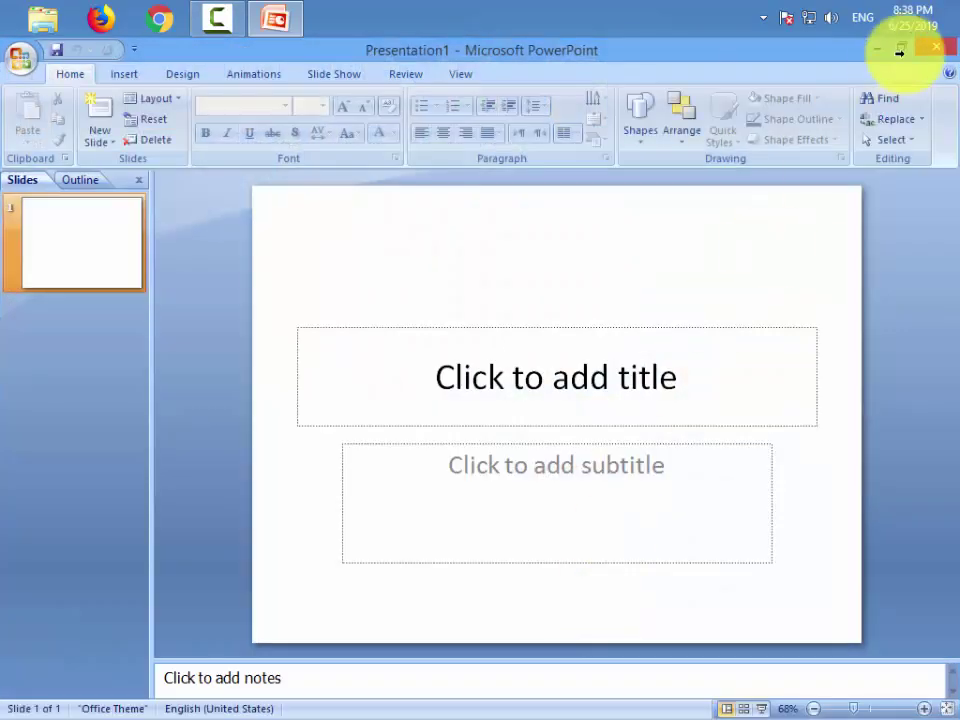
Launch PowerPoint 2007 and 2010, snapping 2010 to the left half and 2007 to the right
left_click(894, 47)
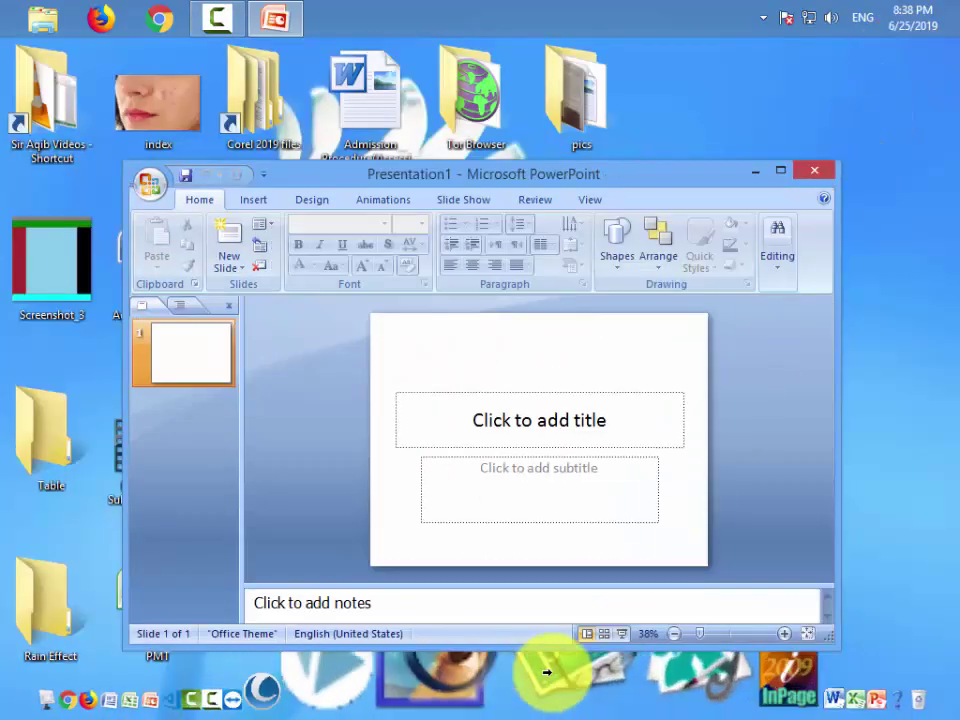
left_click(640, 667)
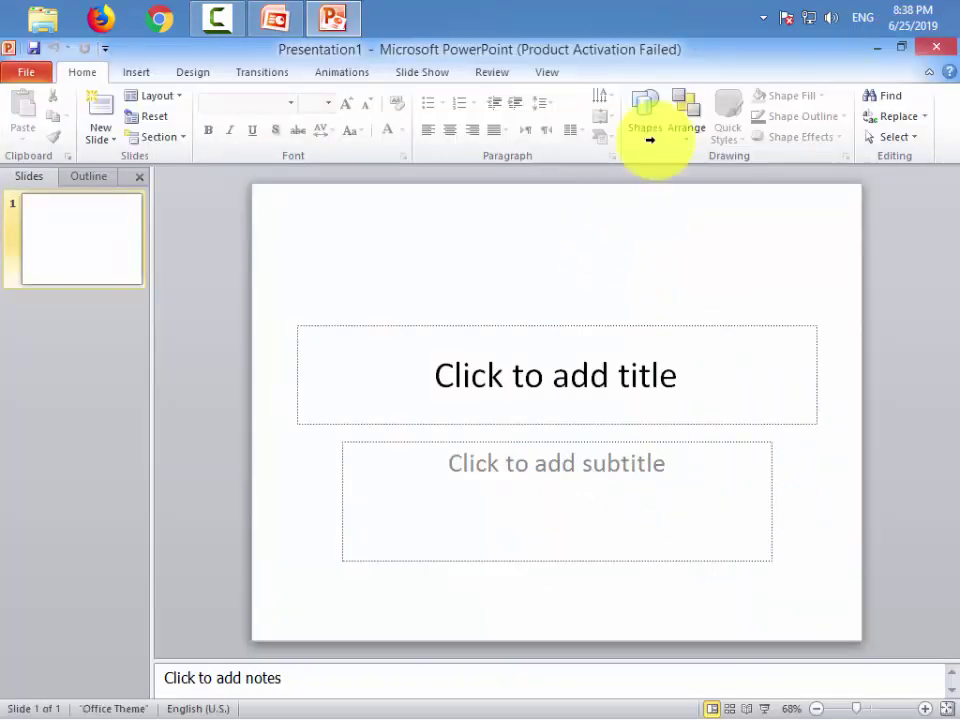
left_click(669, 566)
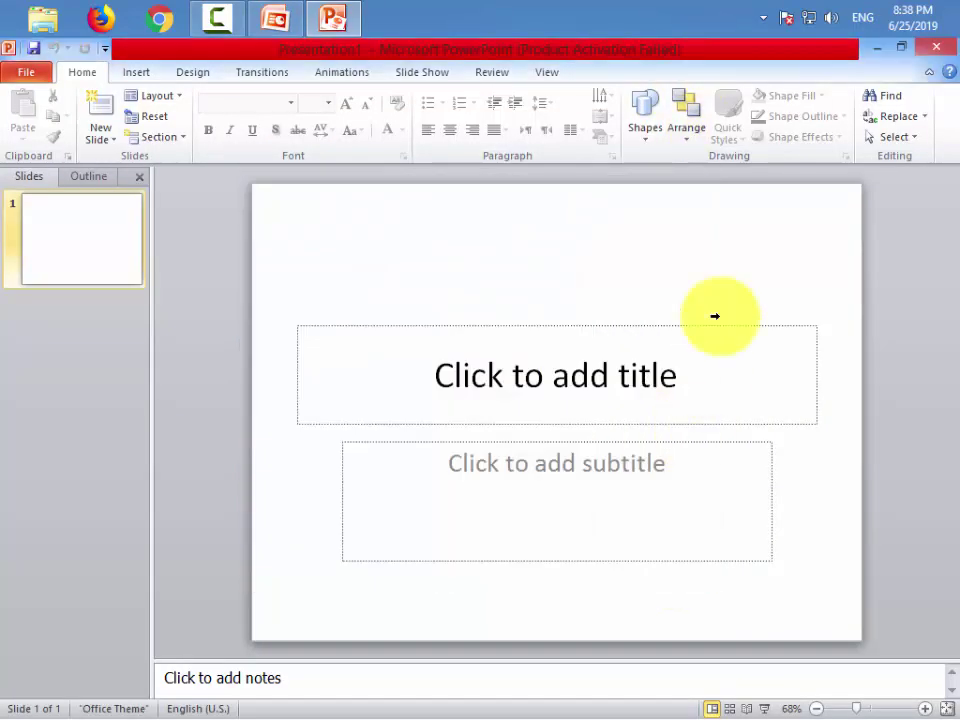
key("super+Down")
key("super+Left")
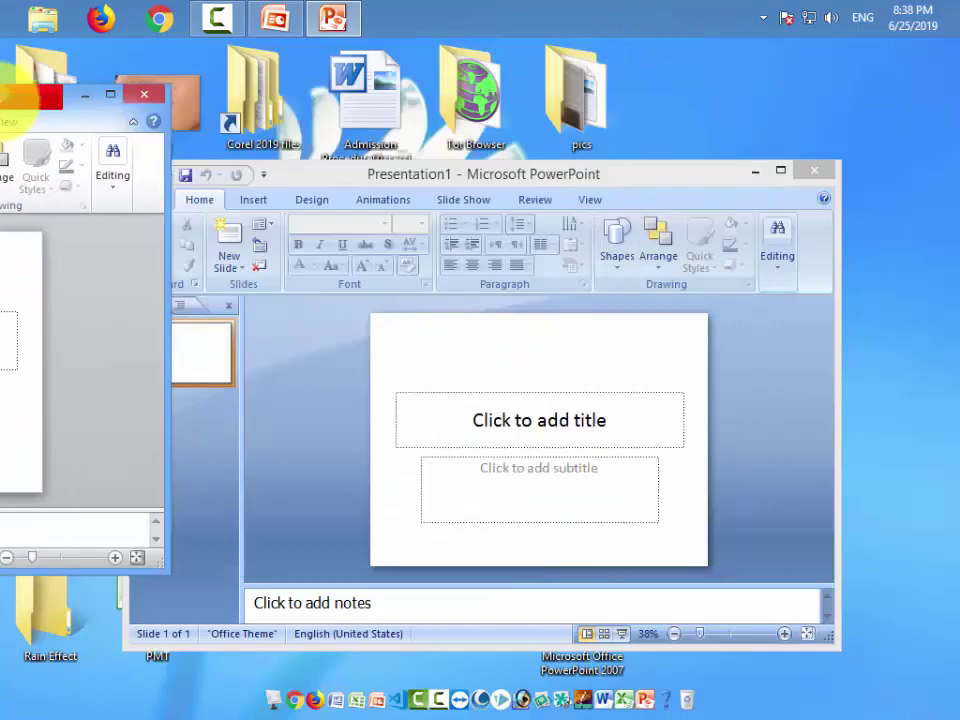
left_click(655, 165)
double_click(615, 163)
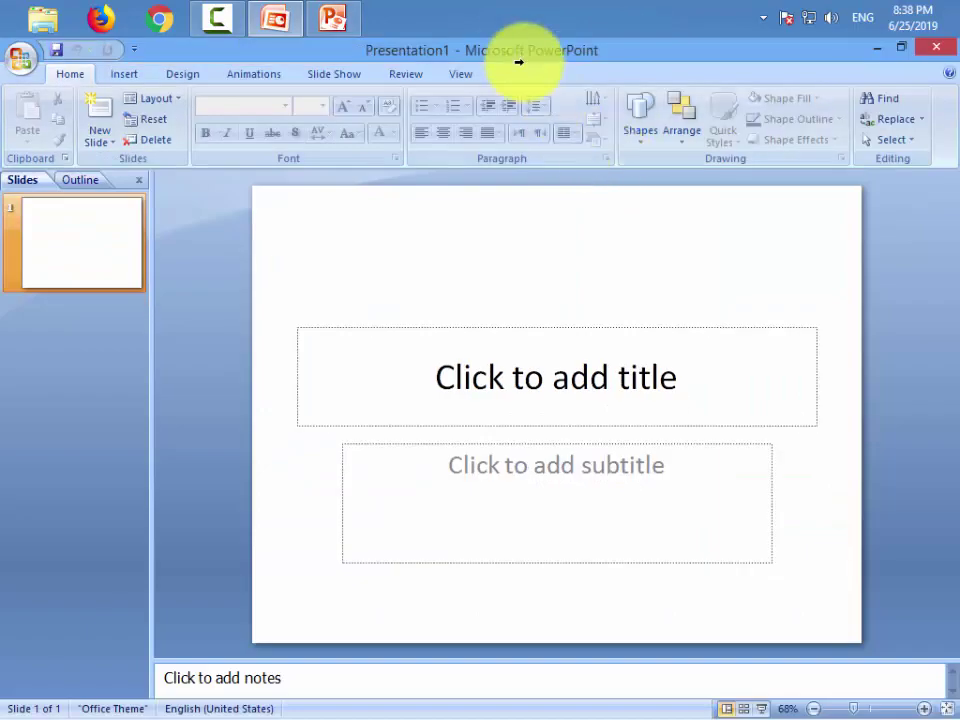
double_click(505, 45)
left_click_drag(563, 173, 945, 120)
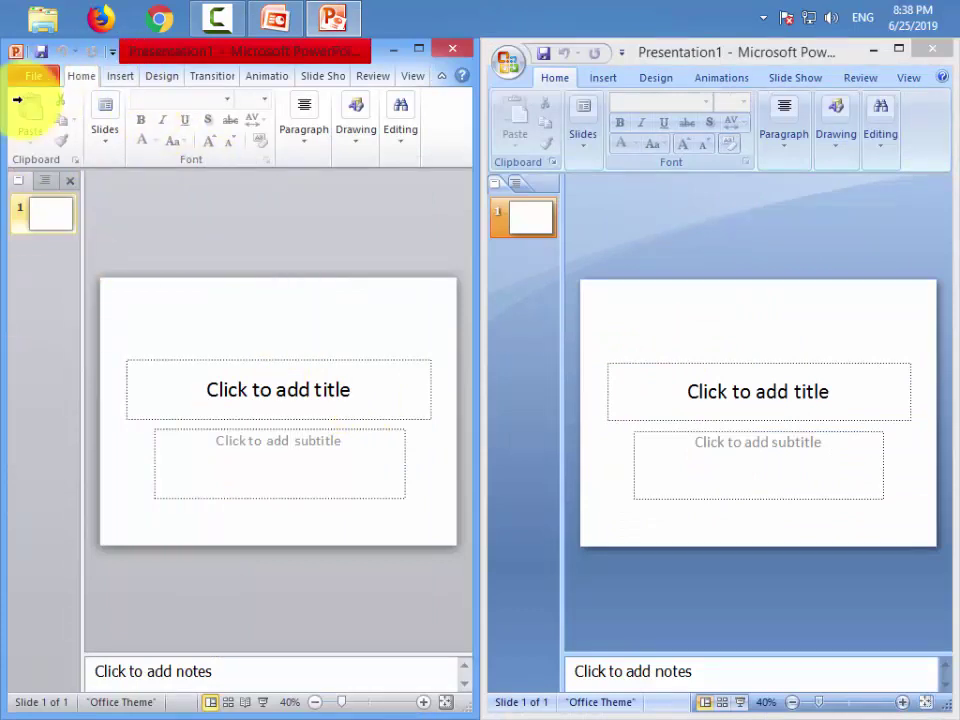
Compare PowerPoint 2007's Office button menu with 2010's File view, then close both windows
left_click(12, 51)
left_click(205, 184)
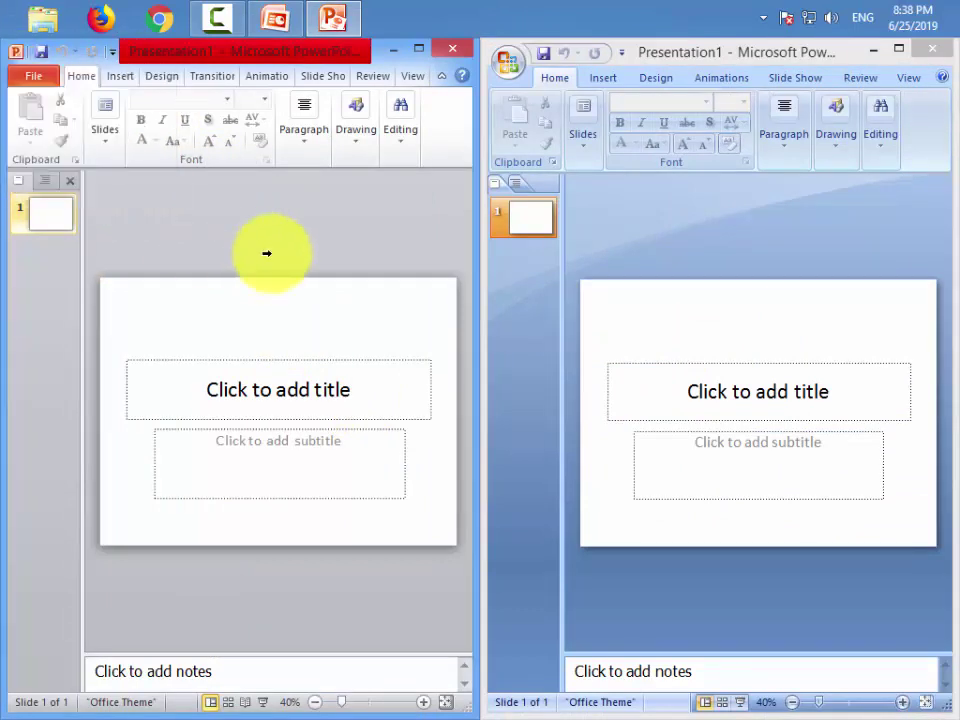
left_click(508, 62)
left_click(280, 219)
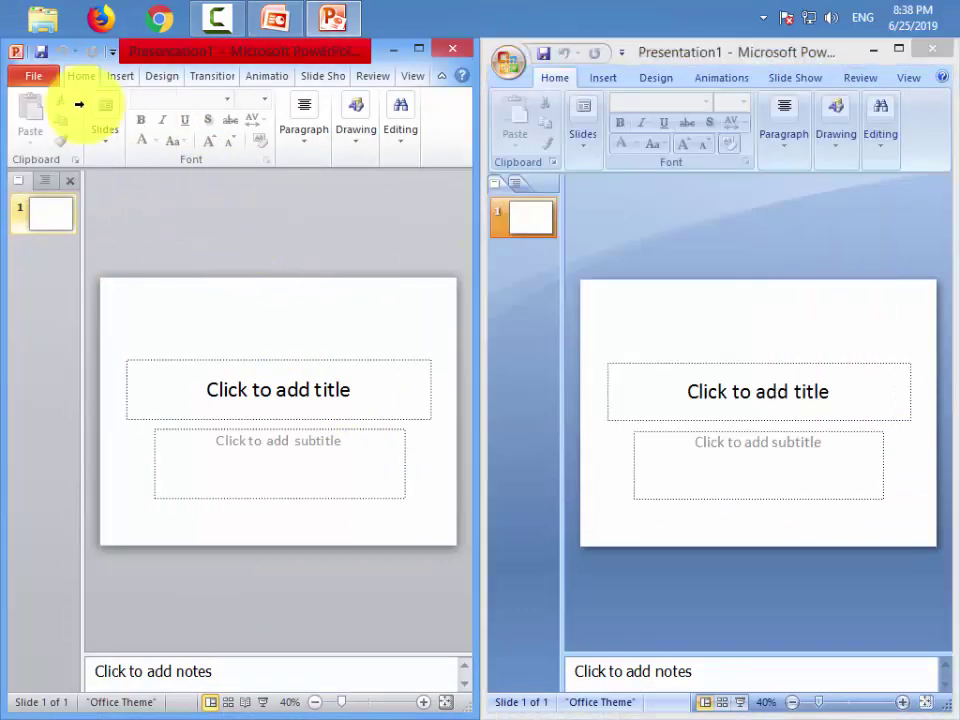
left_click(26, 76)
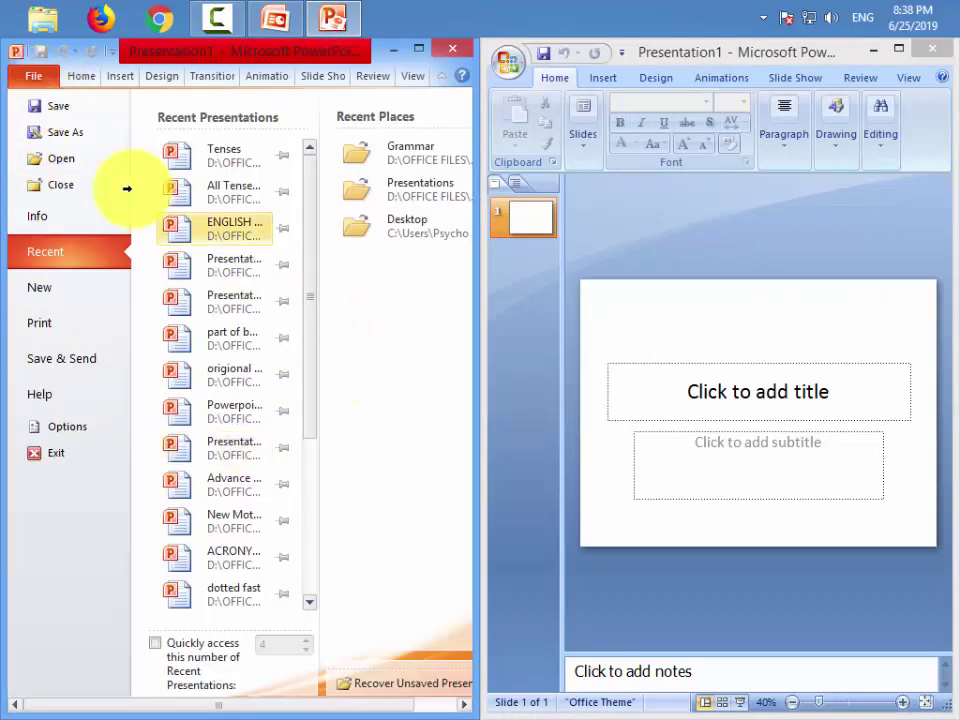
left_click(35, 77)
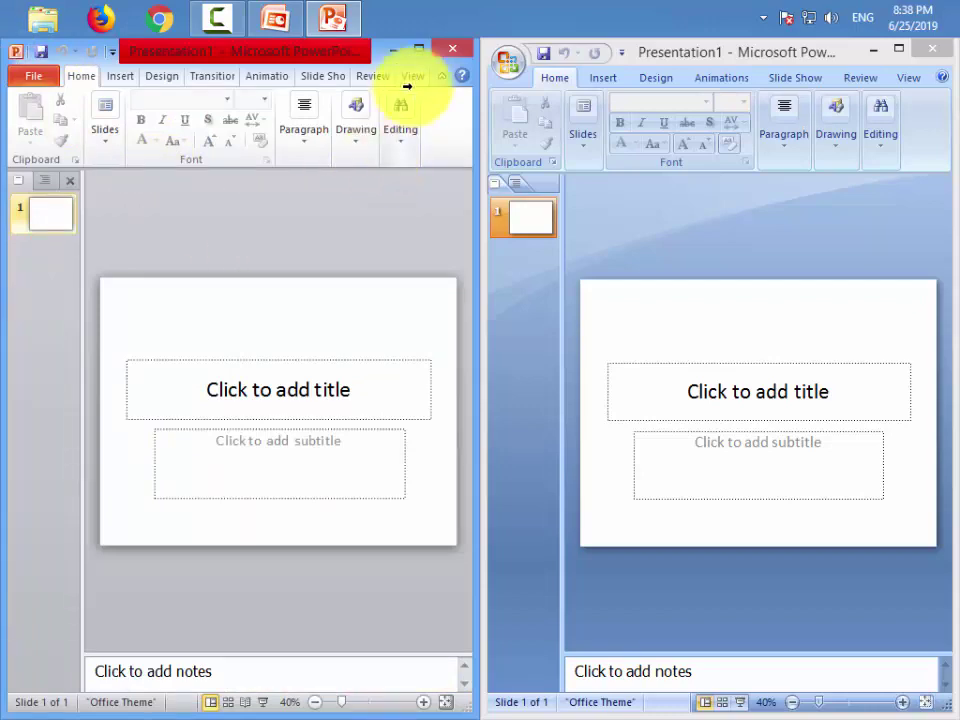
left_click(452, 48)
left_click(932, 48)
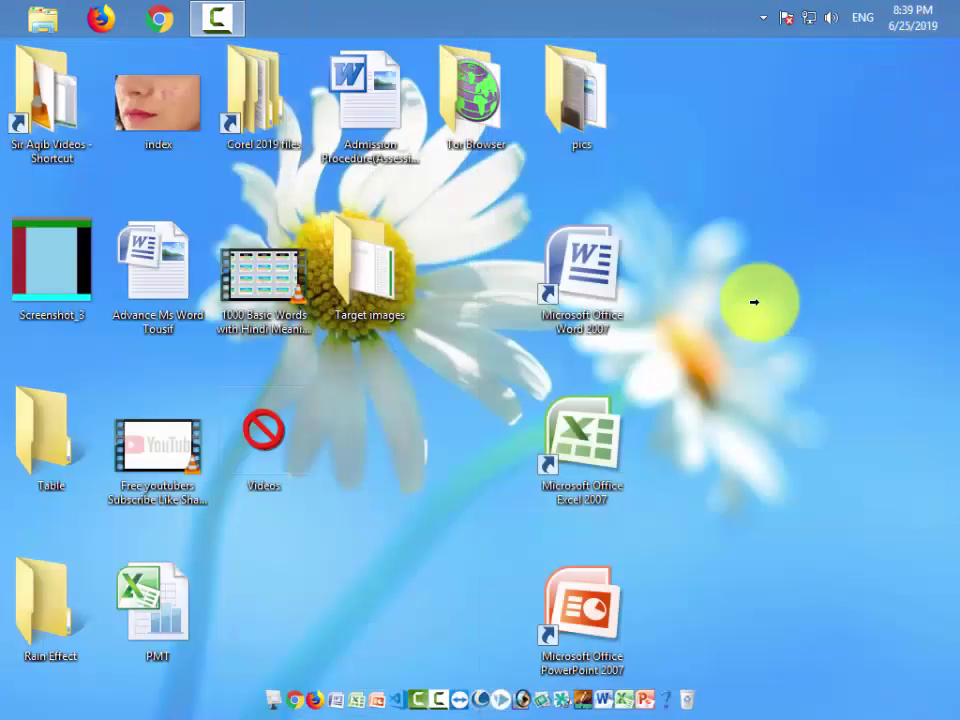
Refresh the desktop, then launch Word 2007 and maximize its blank Document1
right_click(746, 311)
left_click(759, 357)
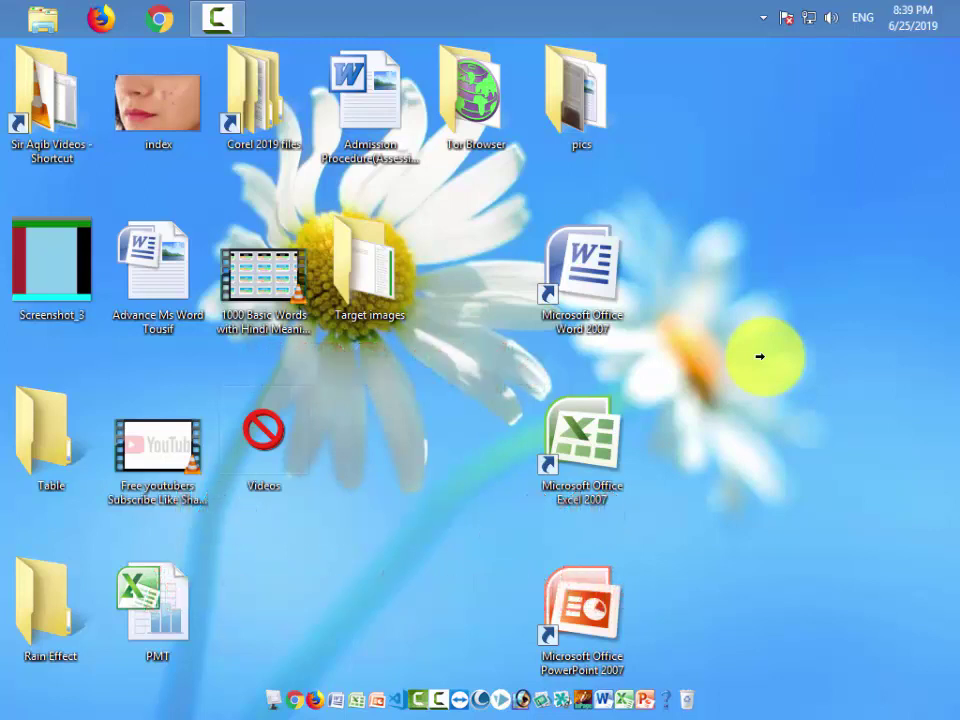
double_click(593, 266)
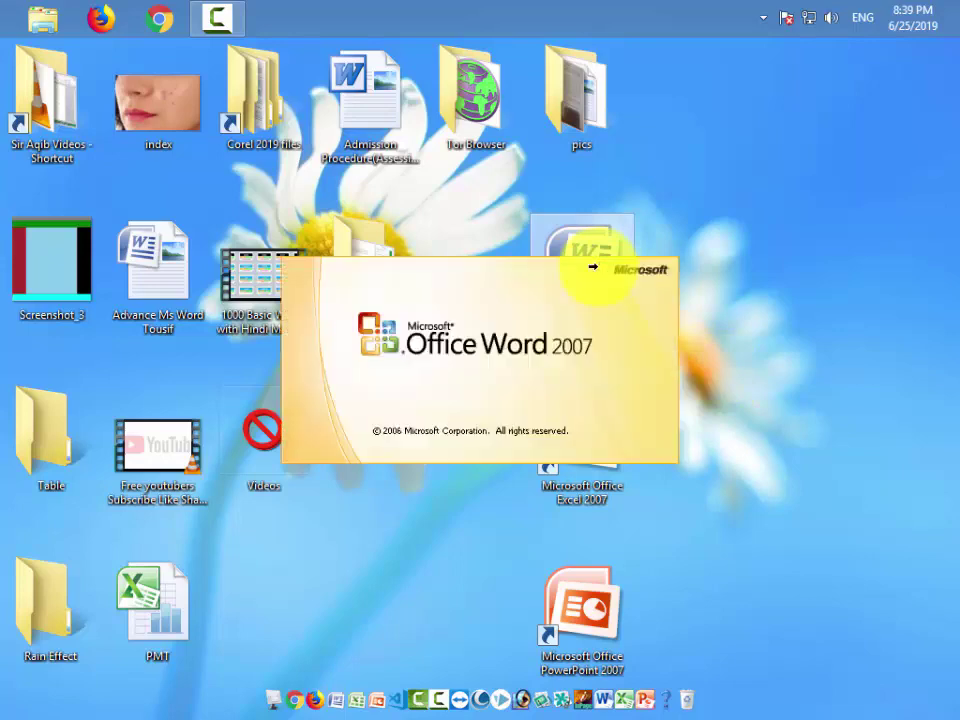
double_click(671, 205)
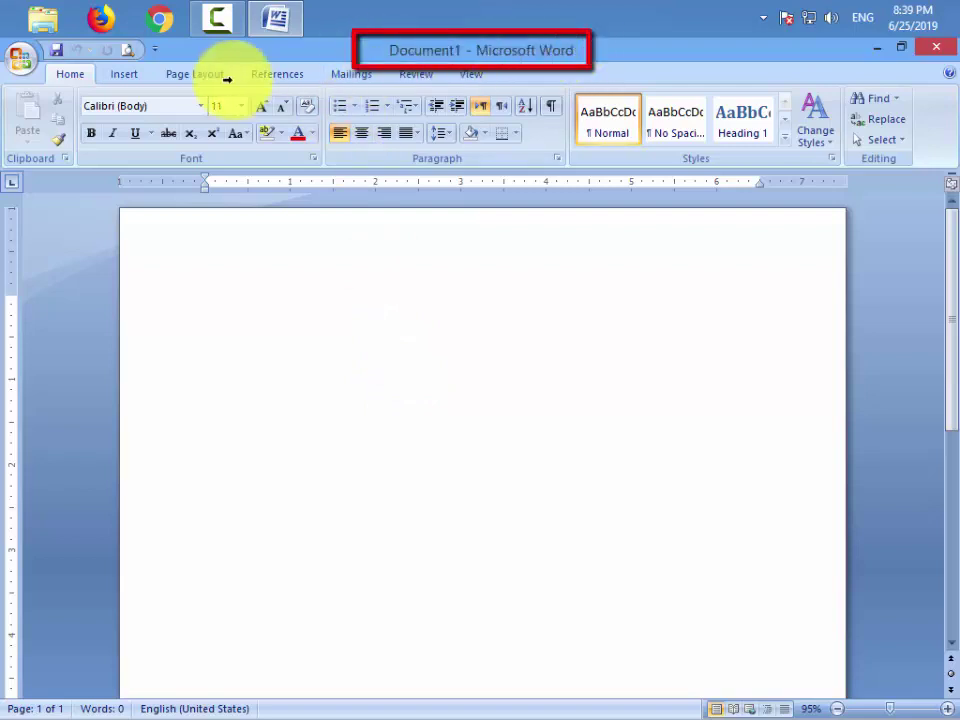
Save the blank document to the Desktop, using the user's name as the file name
left_click(20, 60)
left_click(58, 178)
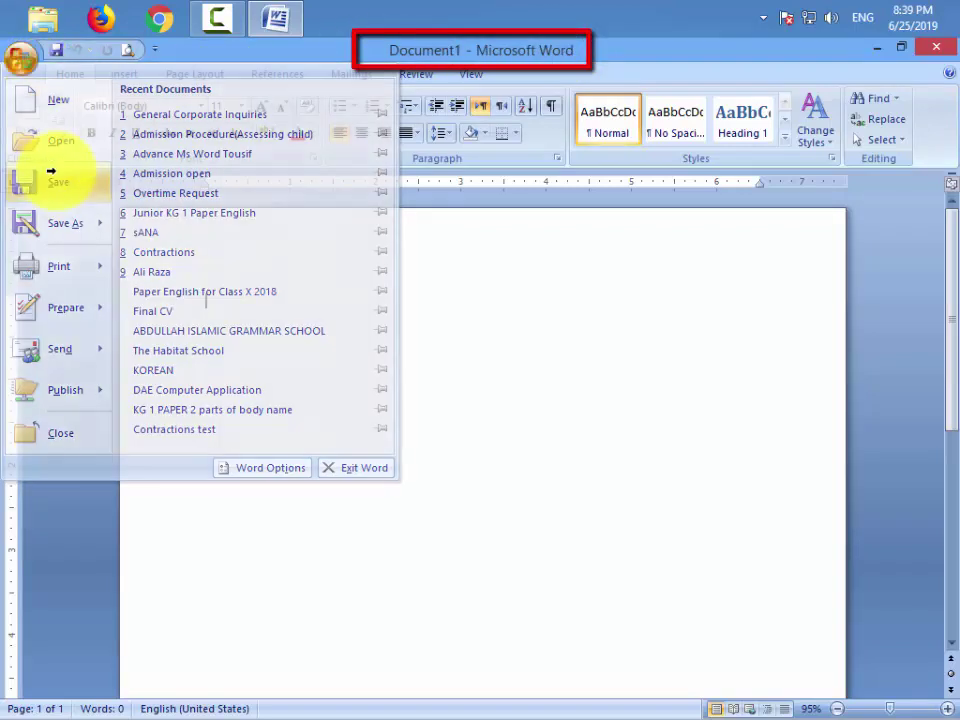
left_click(100, 208)
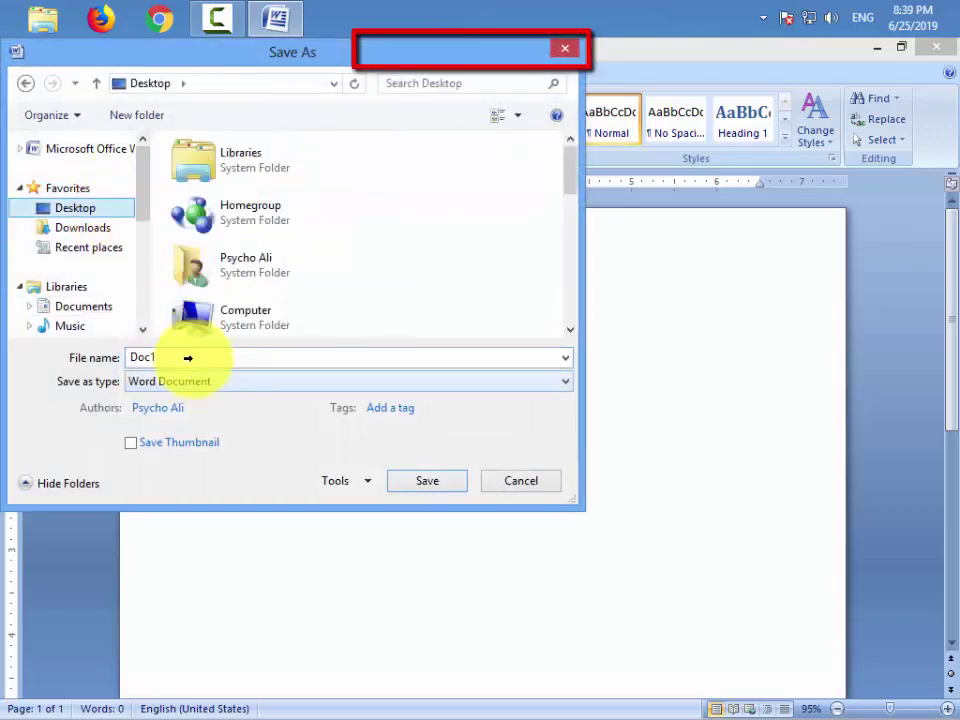
type("Ali Raza")
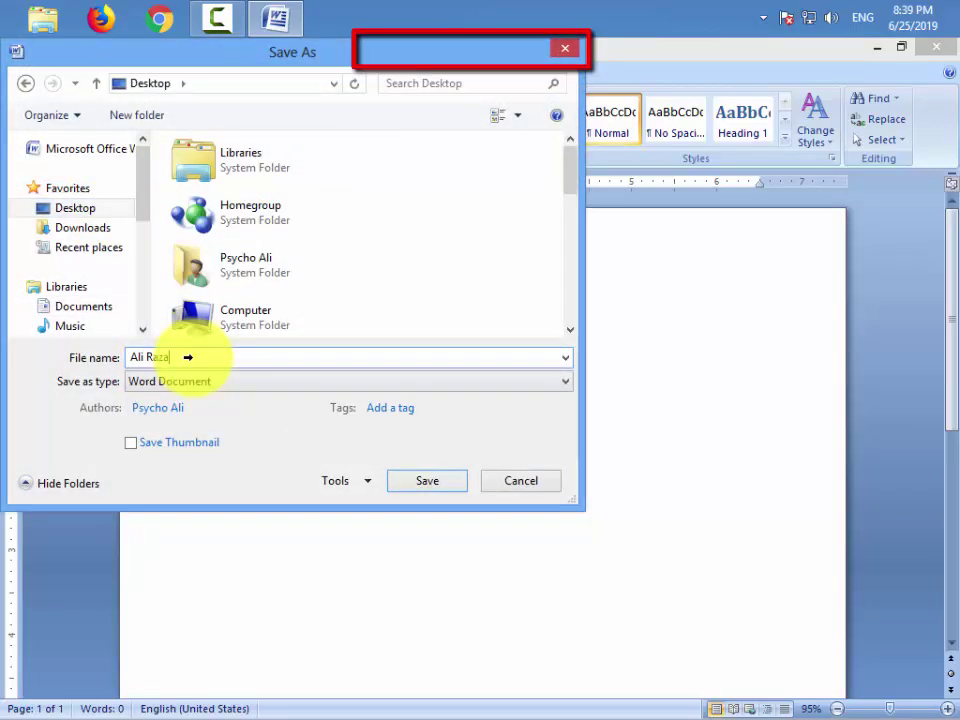
key("Return")
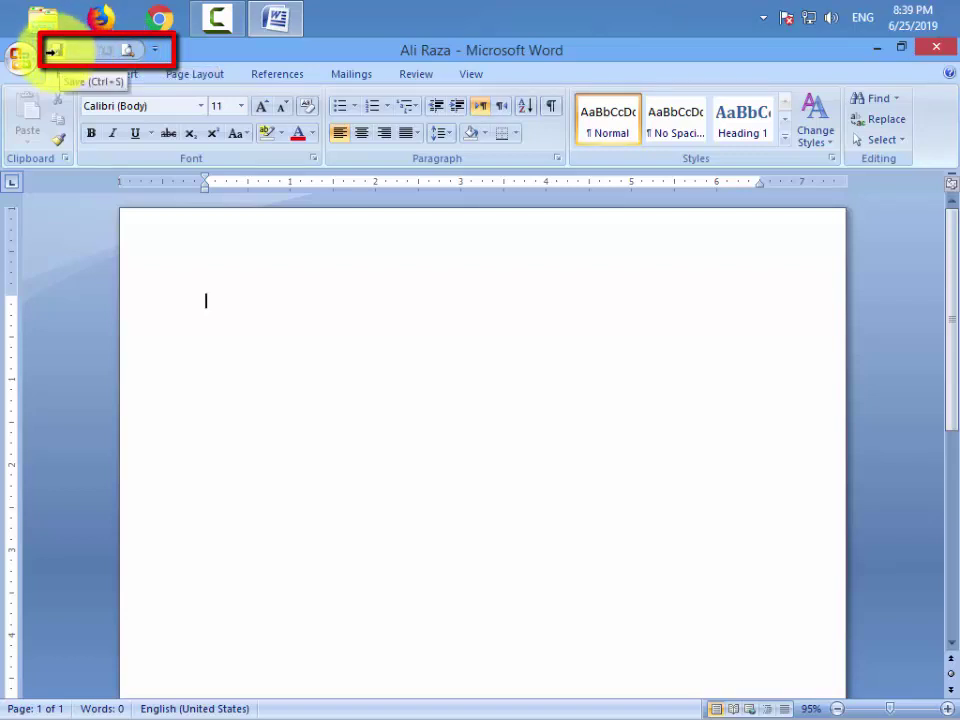
left_click(20, 57)
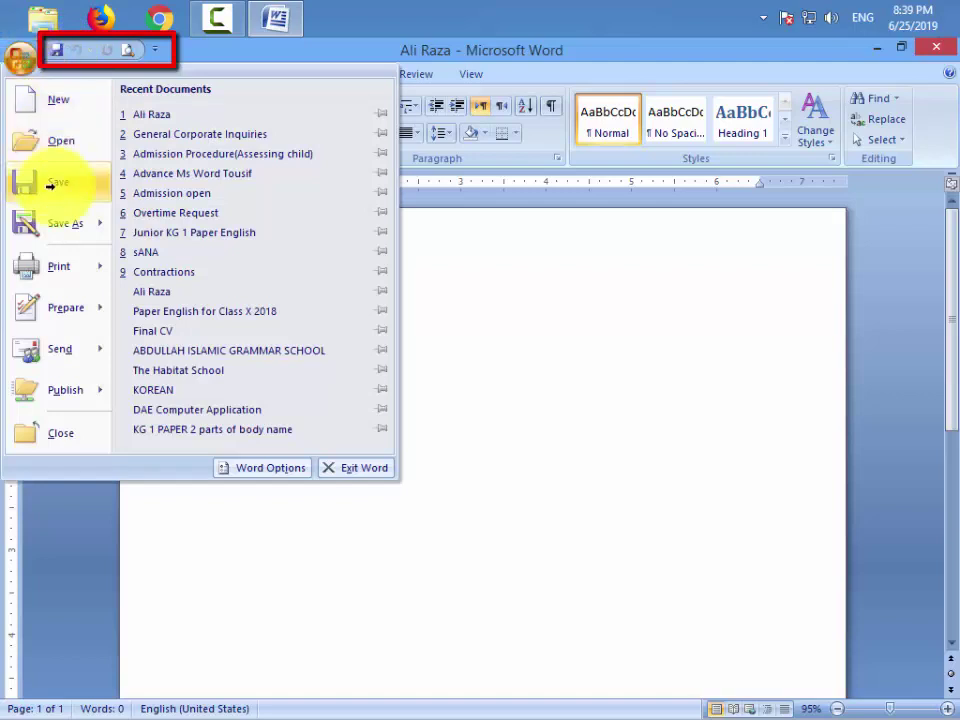
left_click(450, 304)
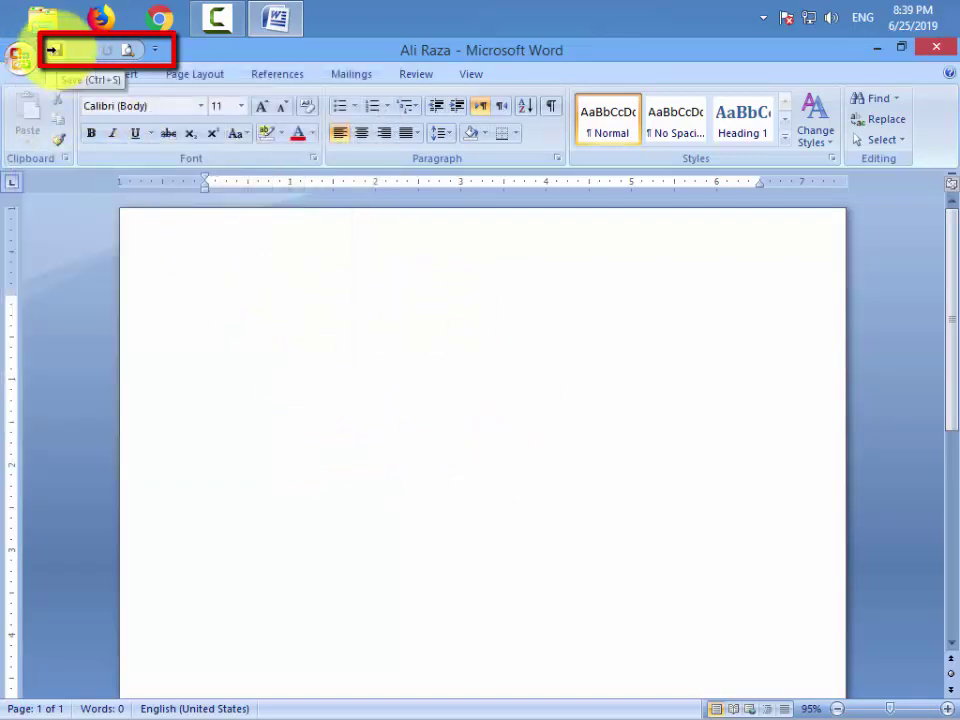
left_click(18, 58)
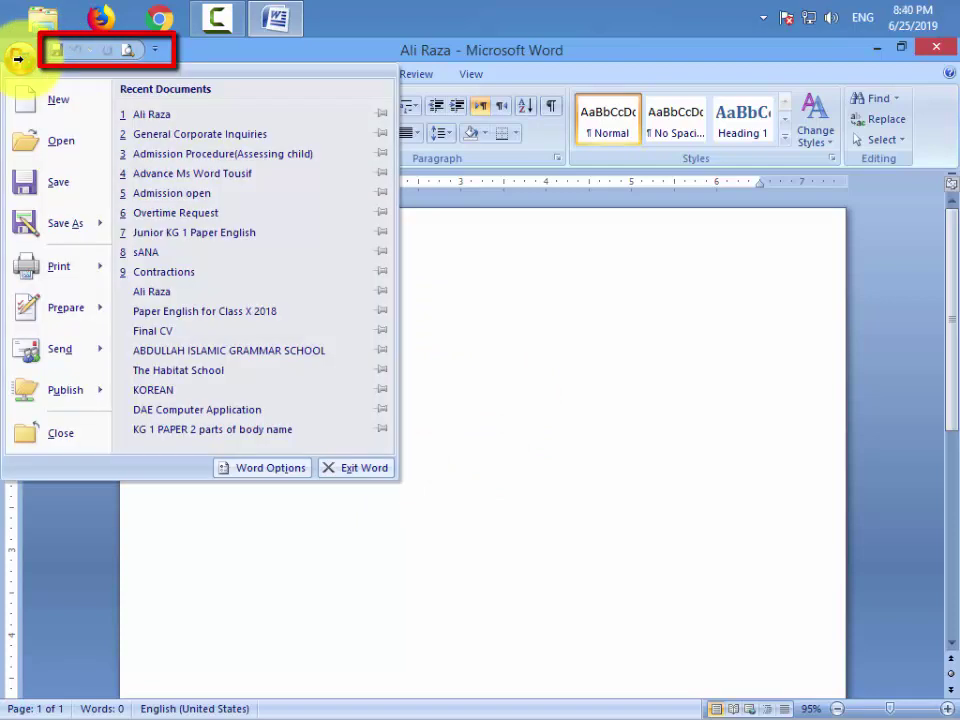
mouse_move(97, 262)
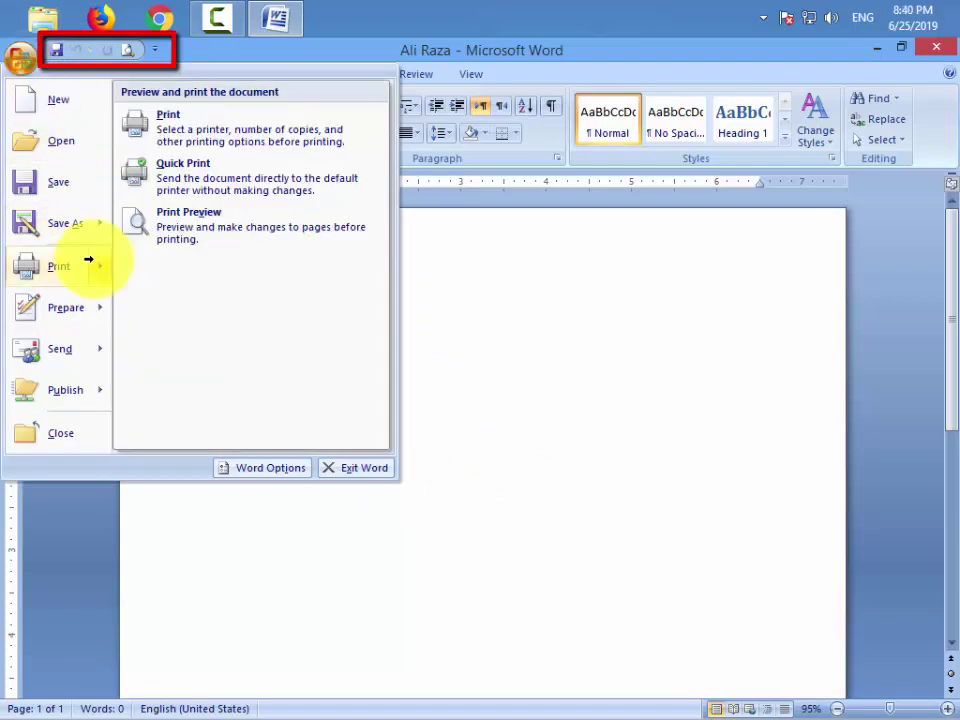
left_click(546, 285)
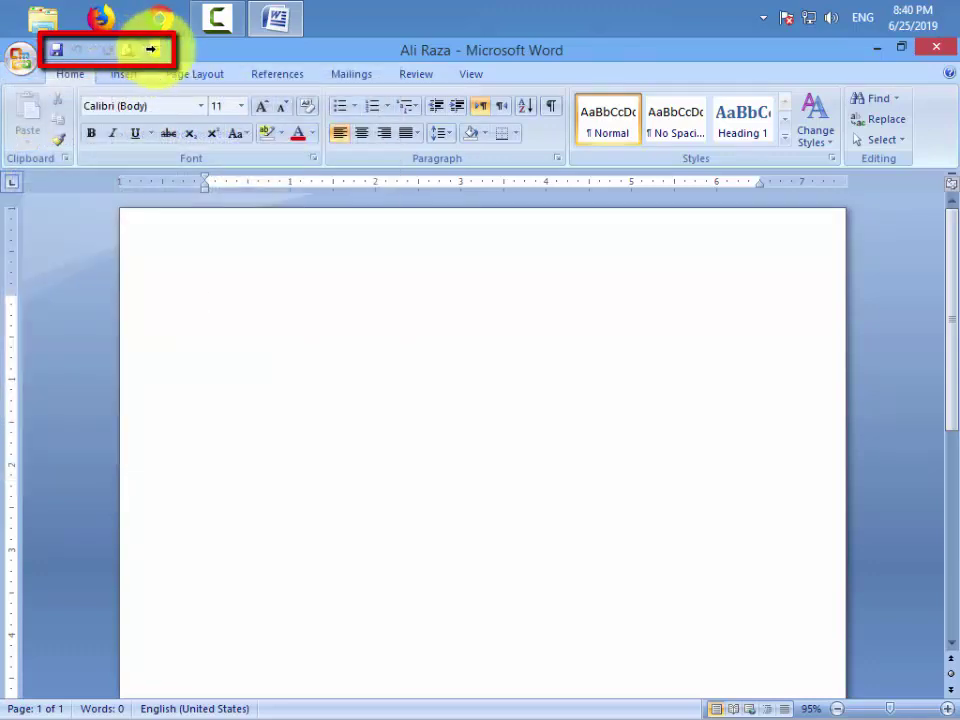
left_click(151, 49)
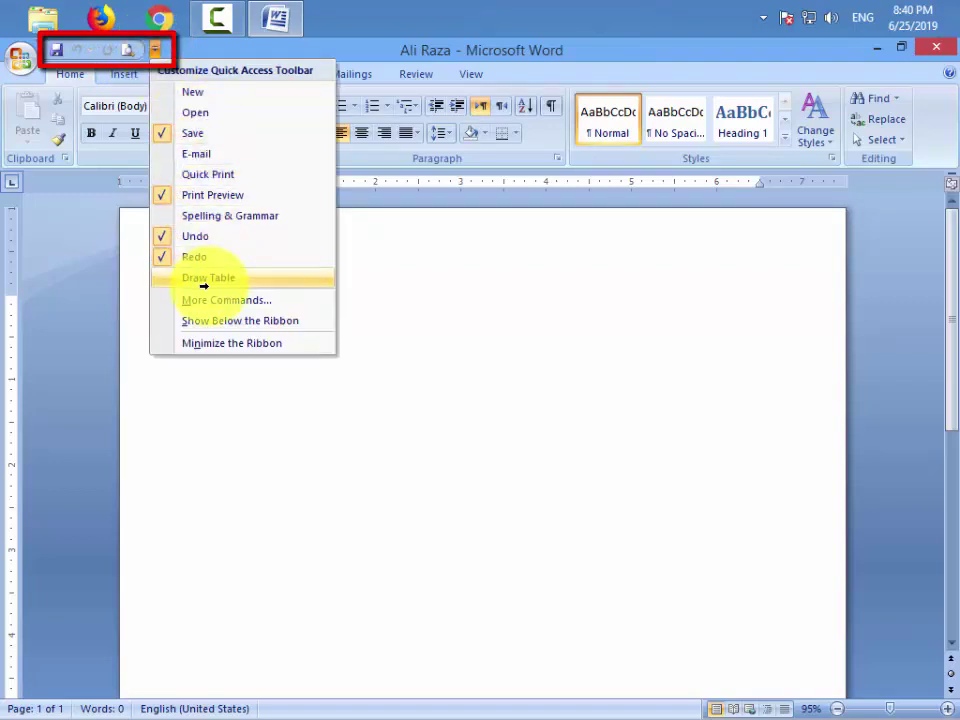
left_click(429, 315)
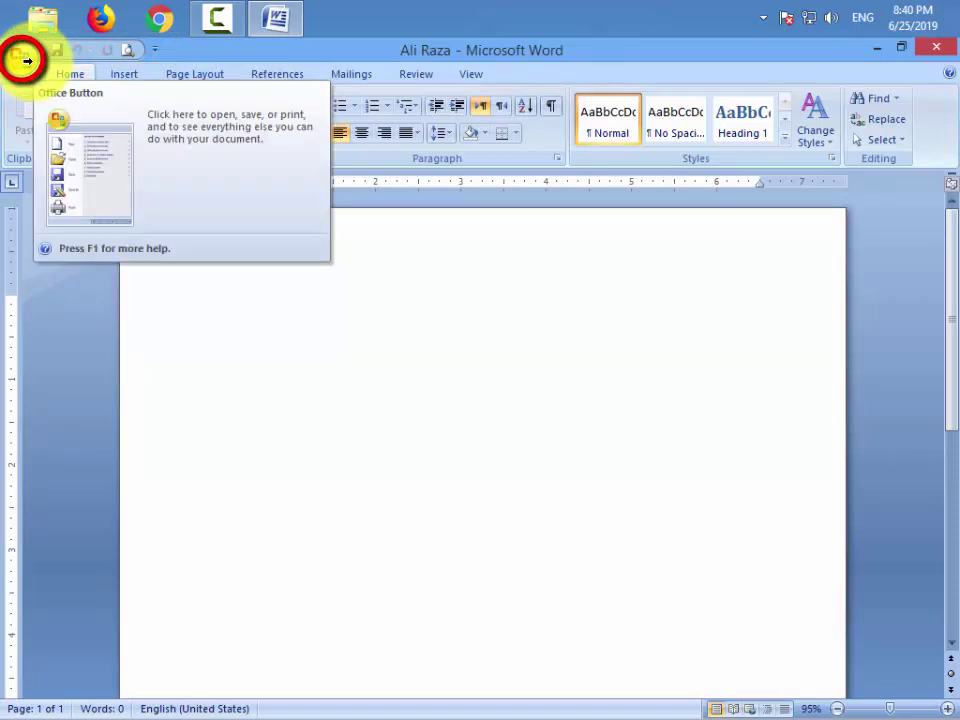
left_click(22, 60)
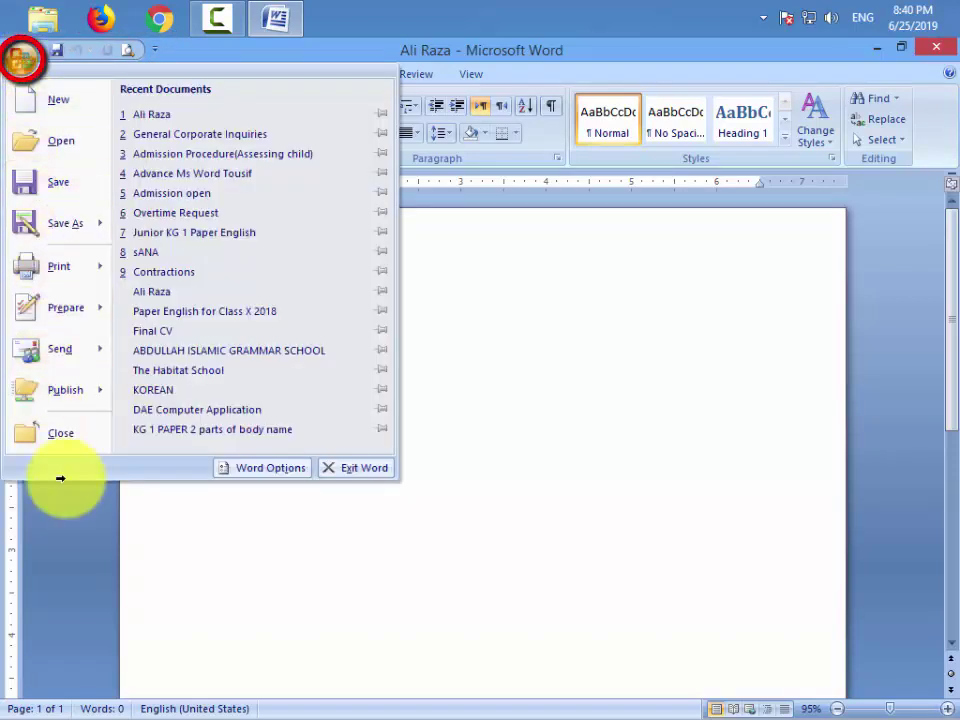
mouse_move(78, 272)
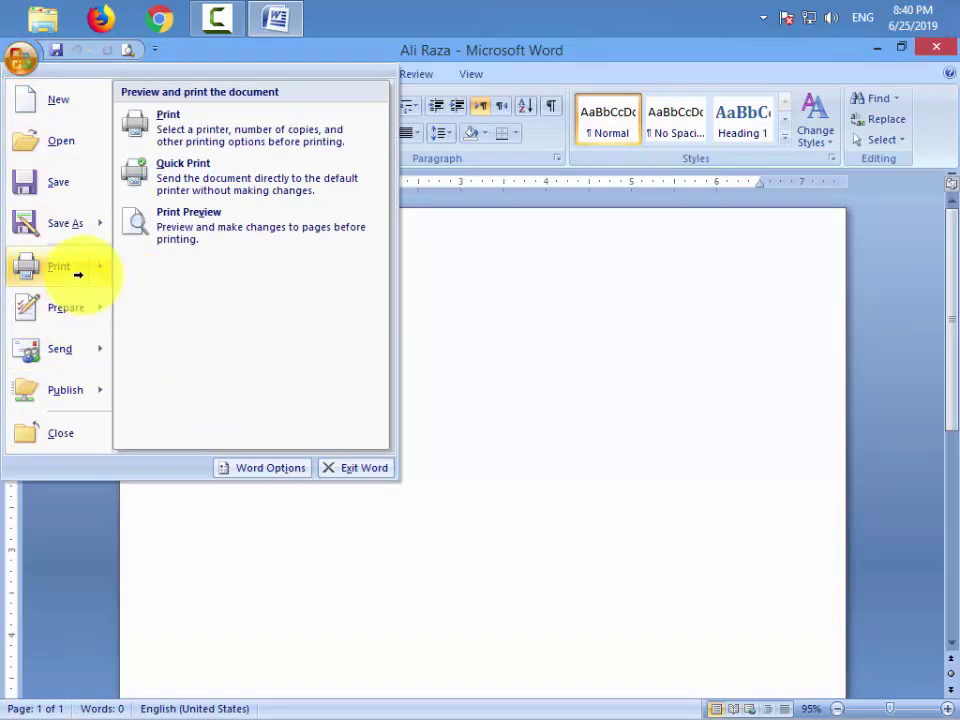
left_click(574, 319)
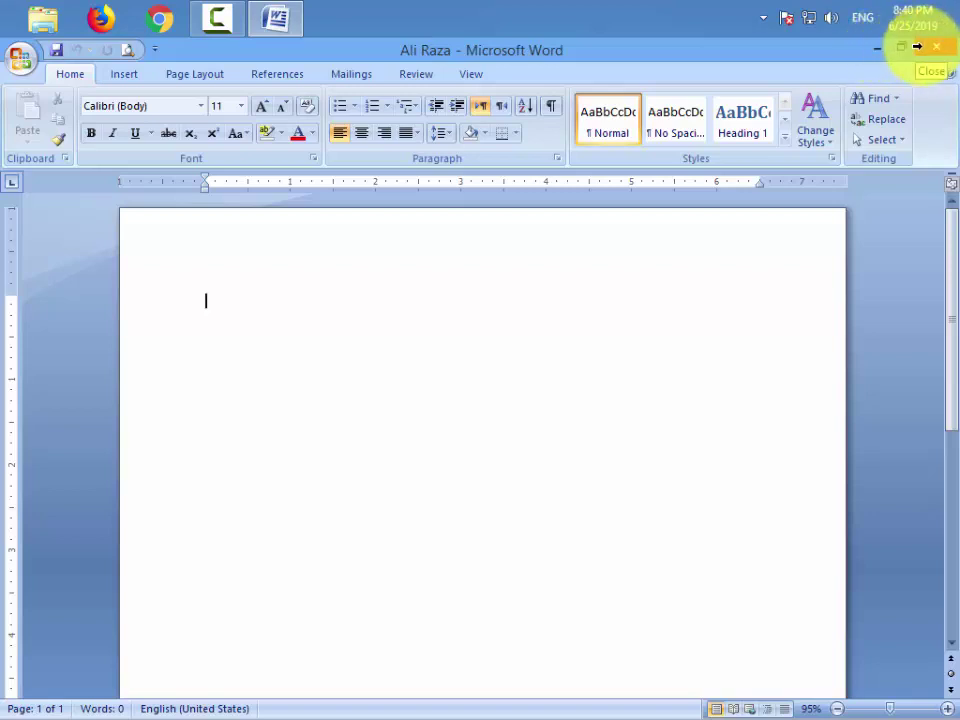
left_click(124, 74)
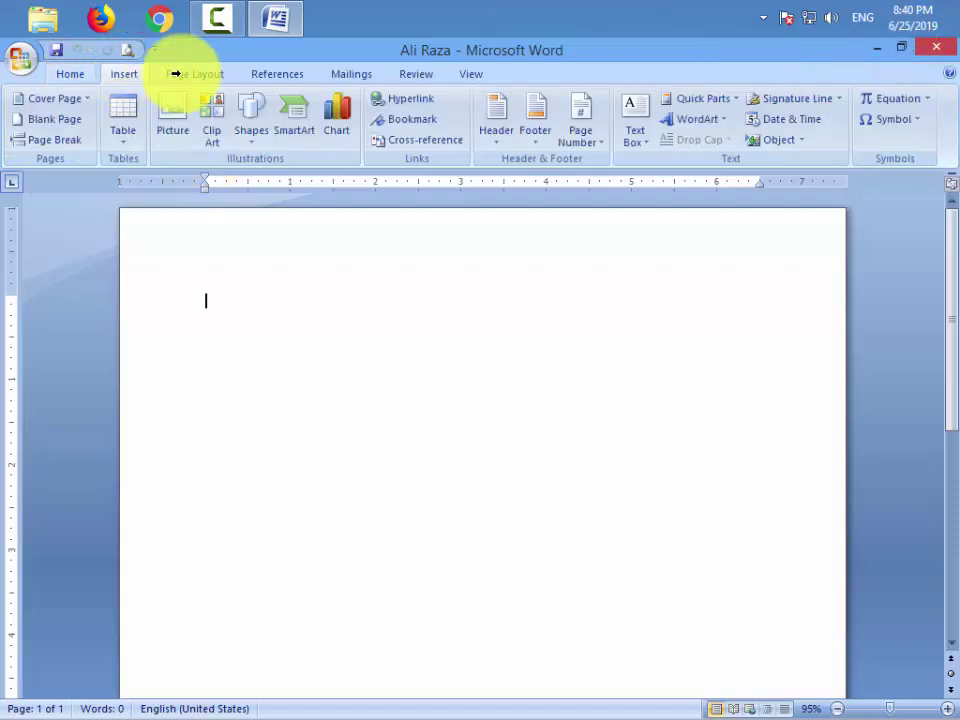
left_click(185, 74)
left_click(290, 74)
left_click(360, 74)
left_click(467, 74)
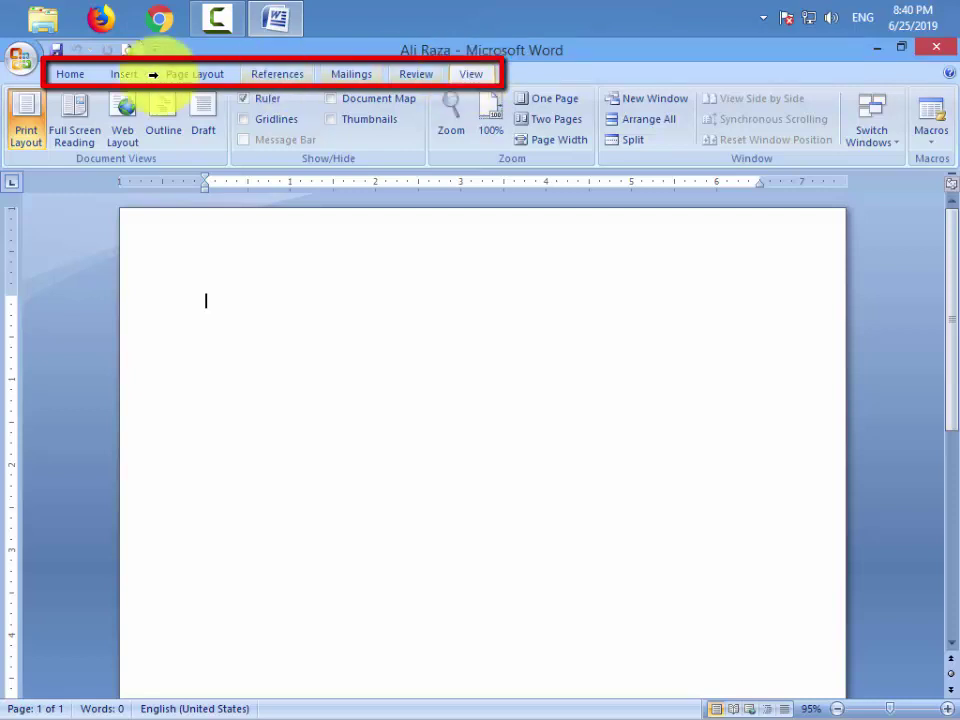
left_click(70, 74)
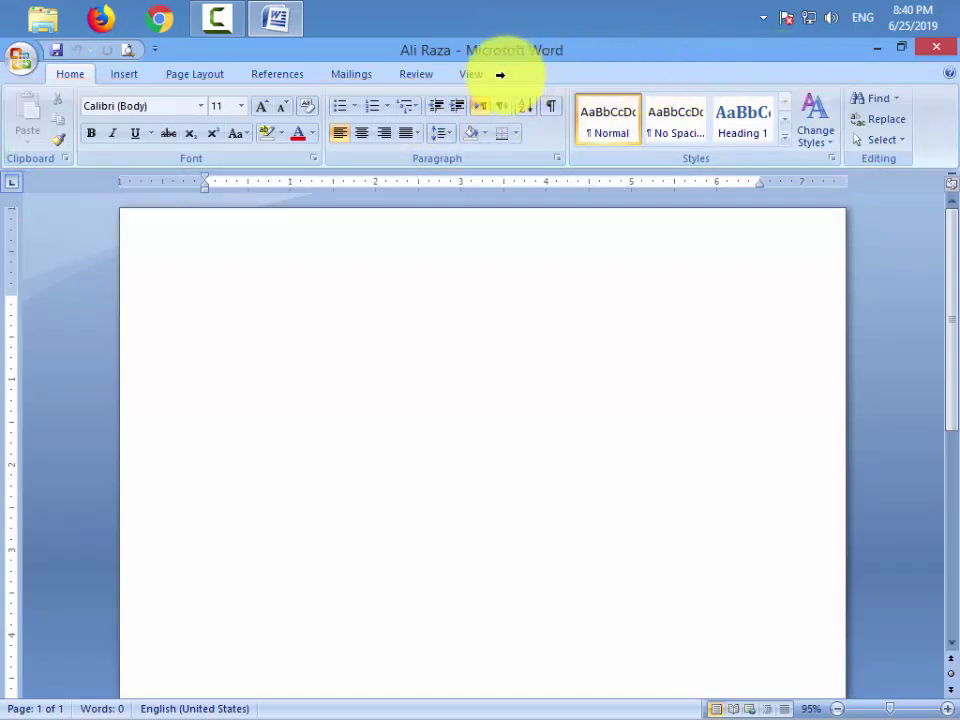
right_click(603, 78)
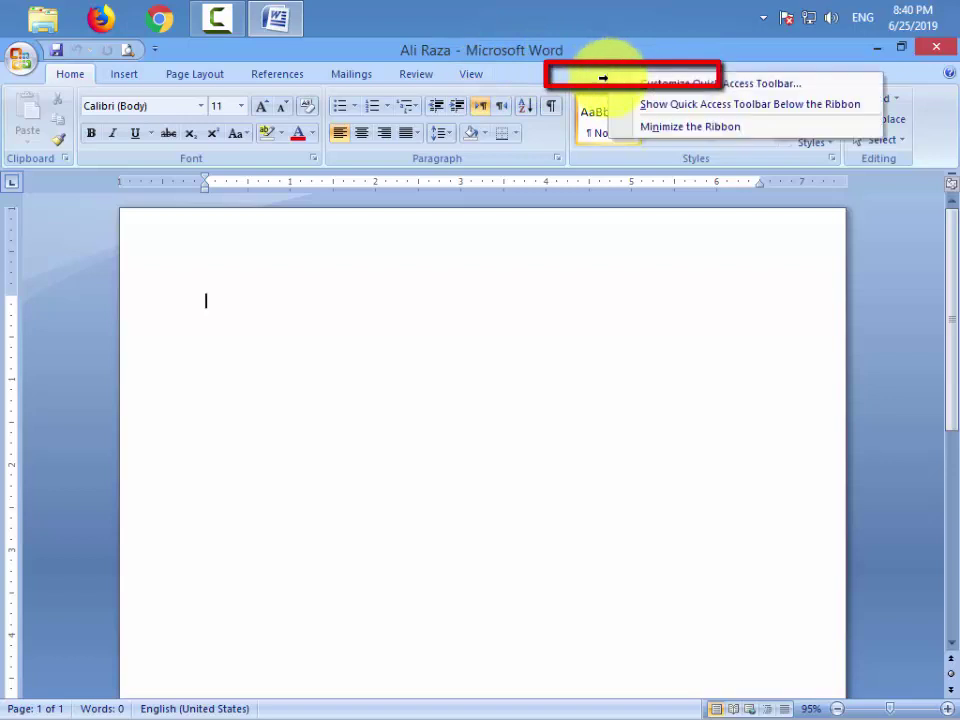
left_click(663, 127)
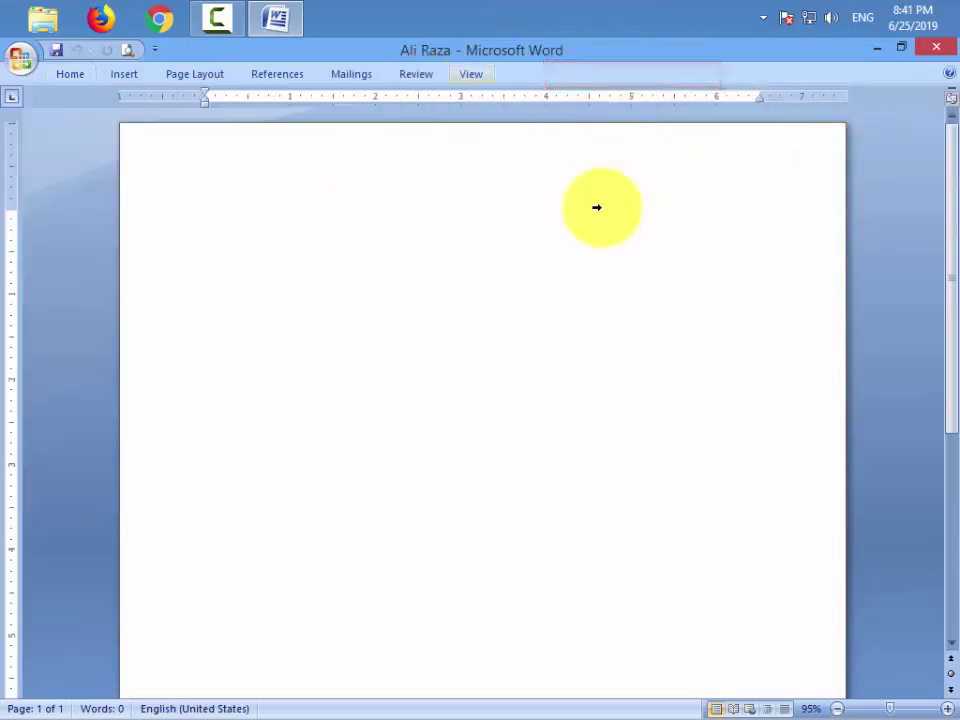
left_click(62, 74)
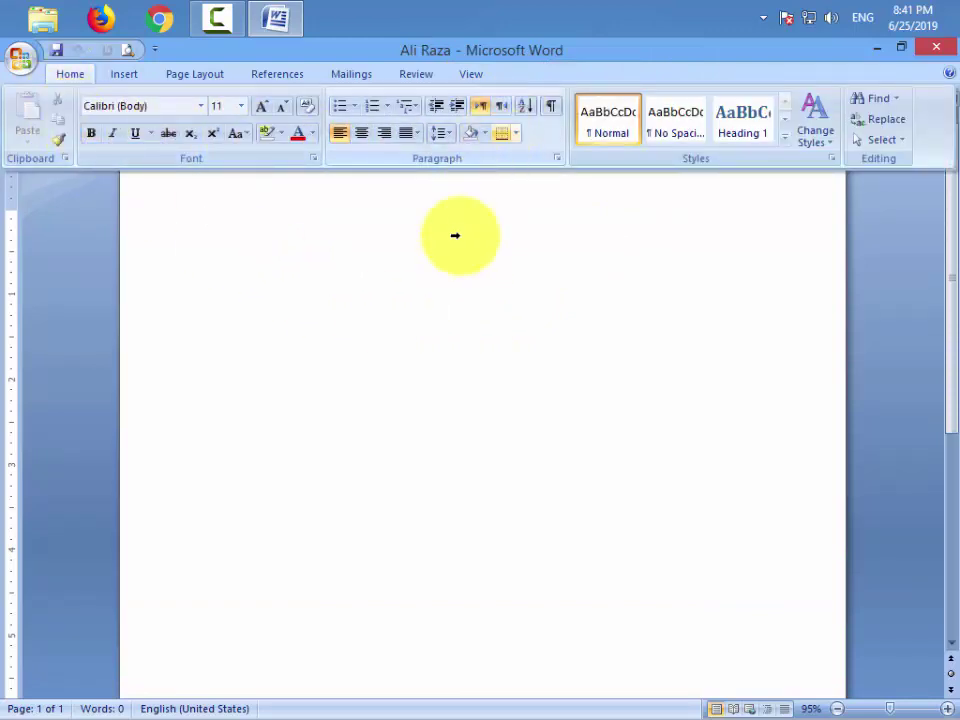
left_click(224, 271)
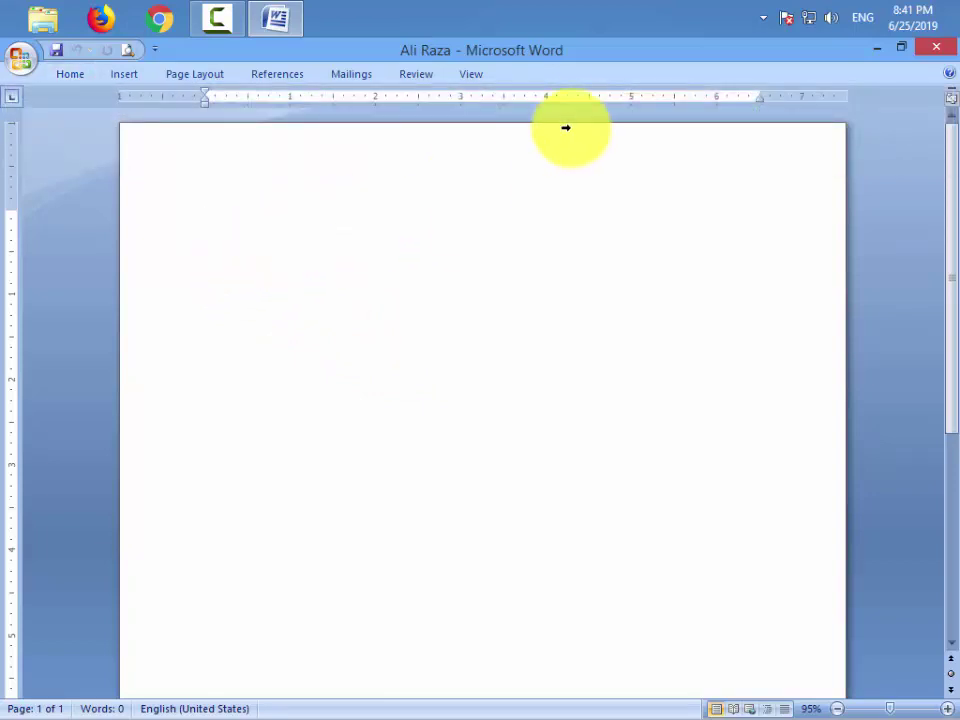
right_click(580, 72)
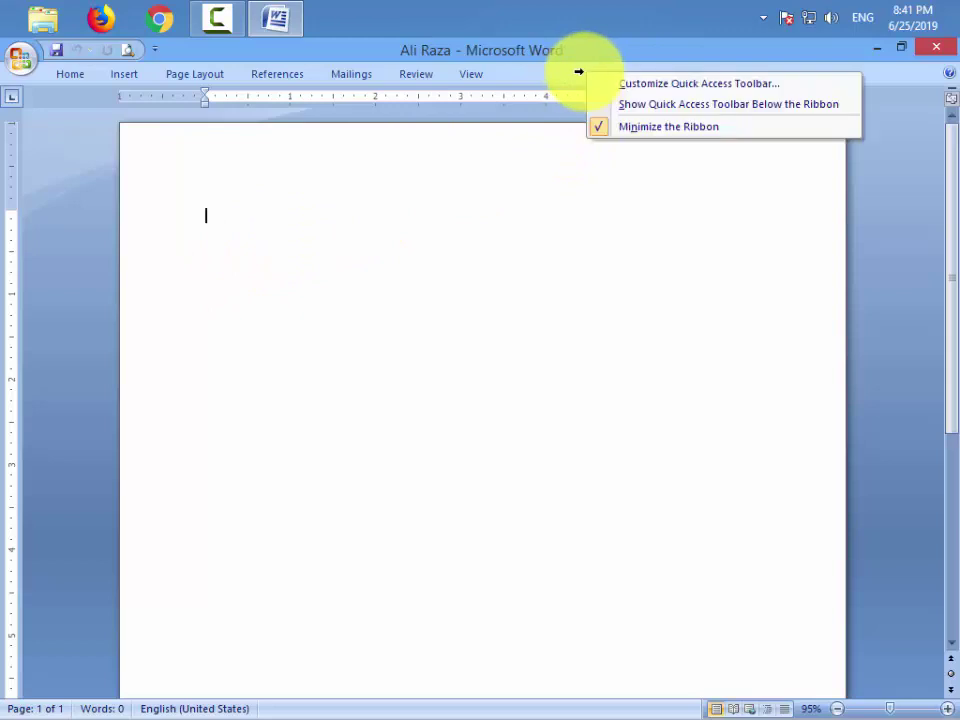
left_click(500, 76)
right_click(345, 77)
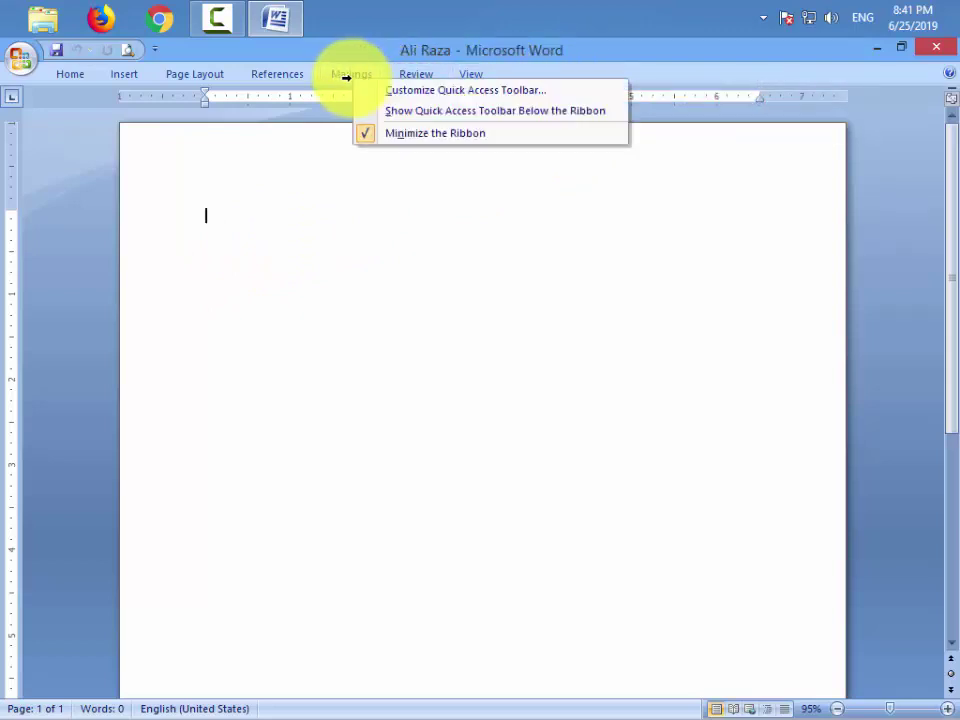
left_click(376, 134)
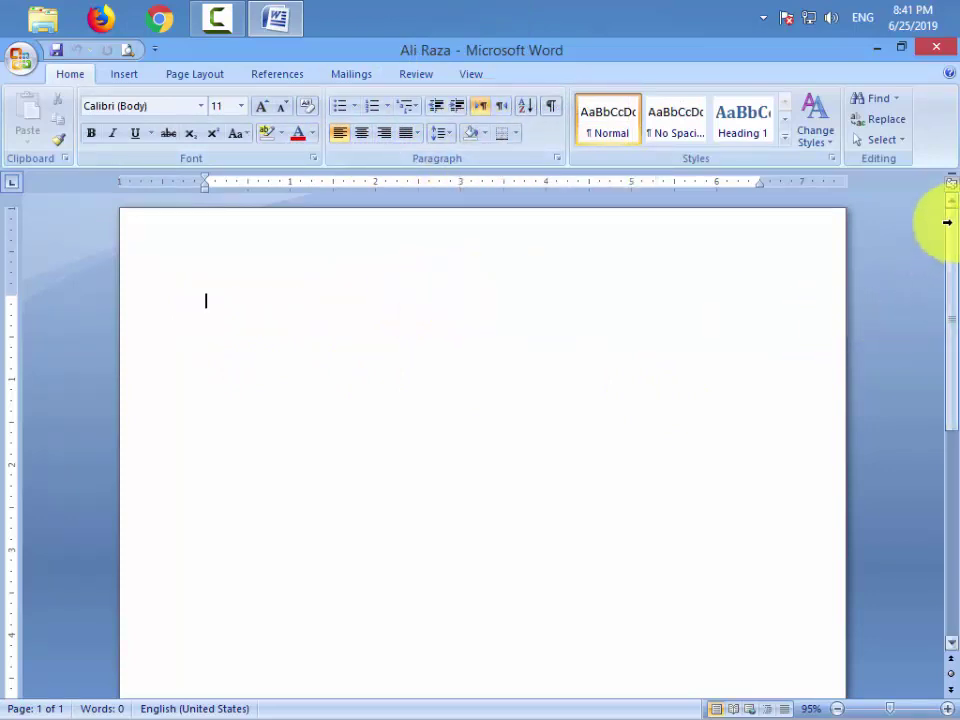
left_click_drag(945, 221, 926, 216)
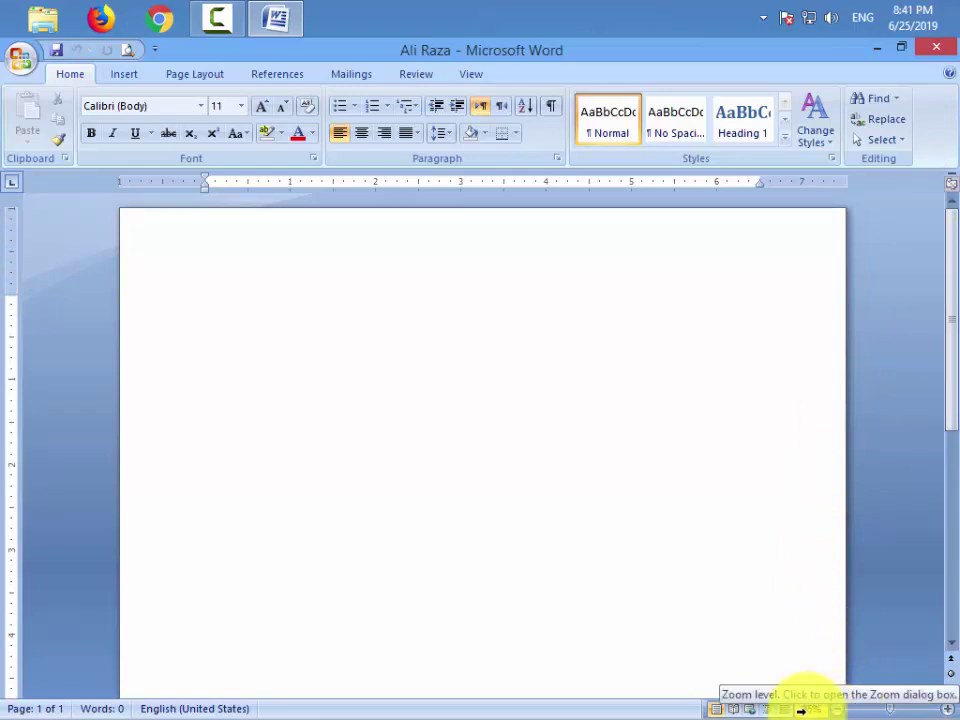
Zoom the page in twice and back out using the status-bar zoom buttons
left_click(945, 708)
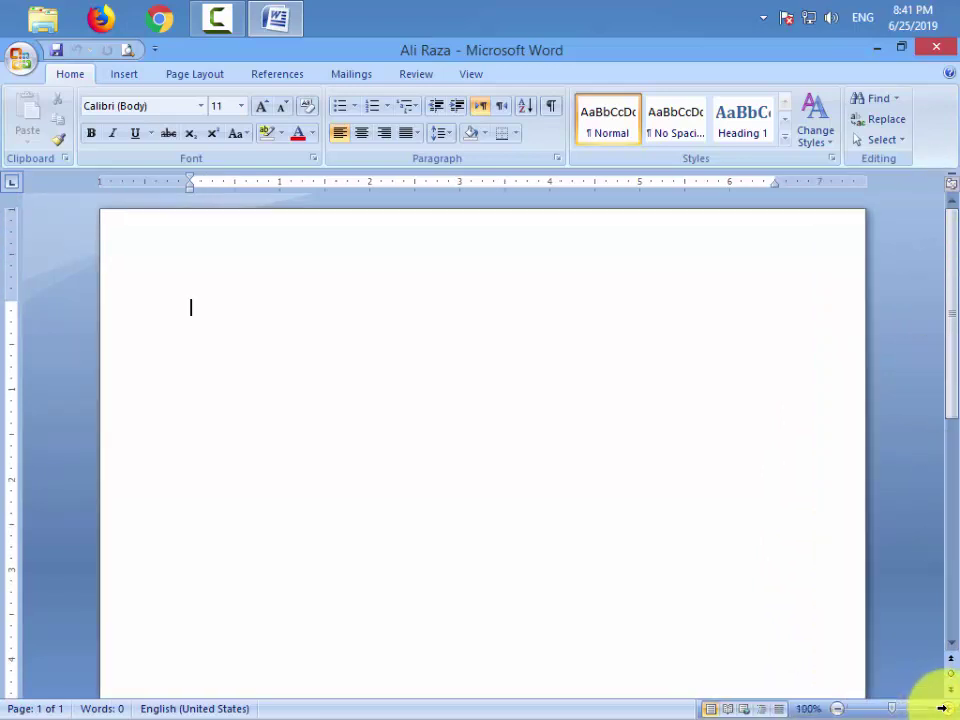
left_click(943, 708)
left_click(837, 708)
left_click(837, 708)
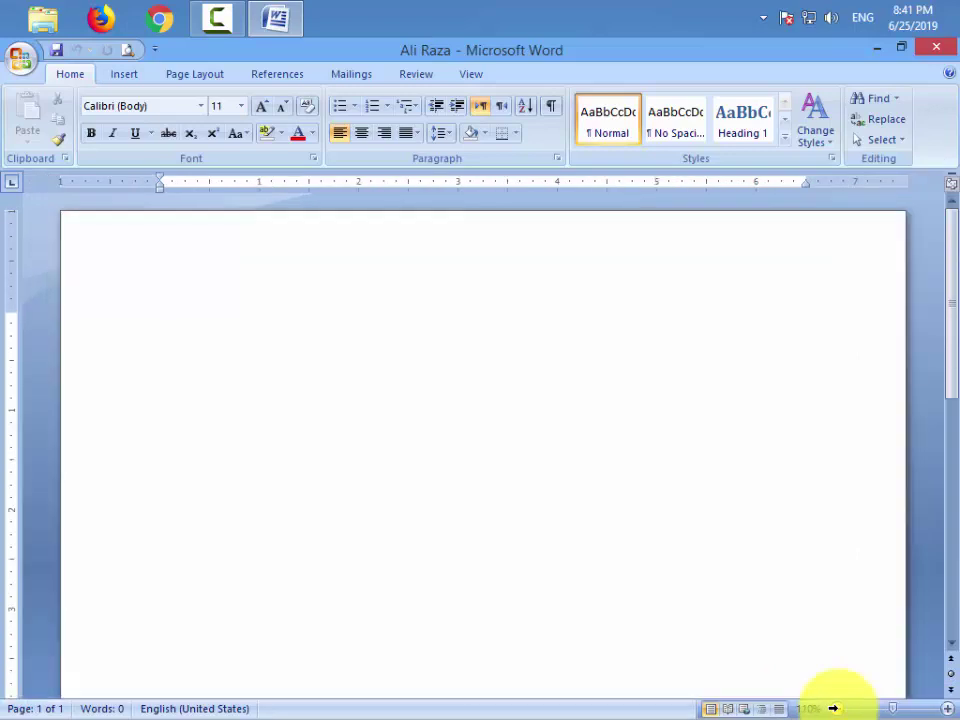
left_click(837, 708)
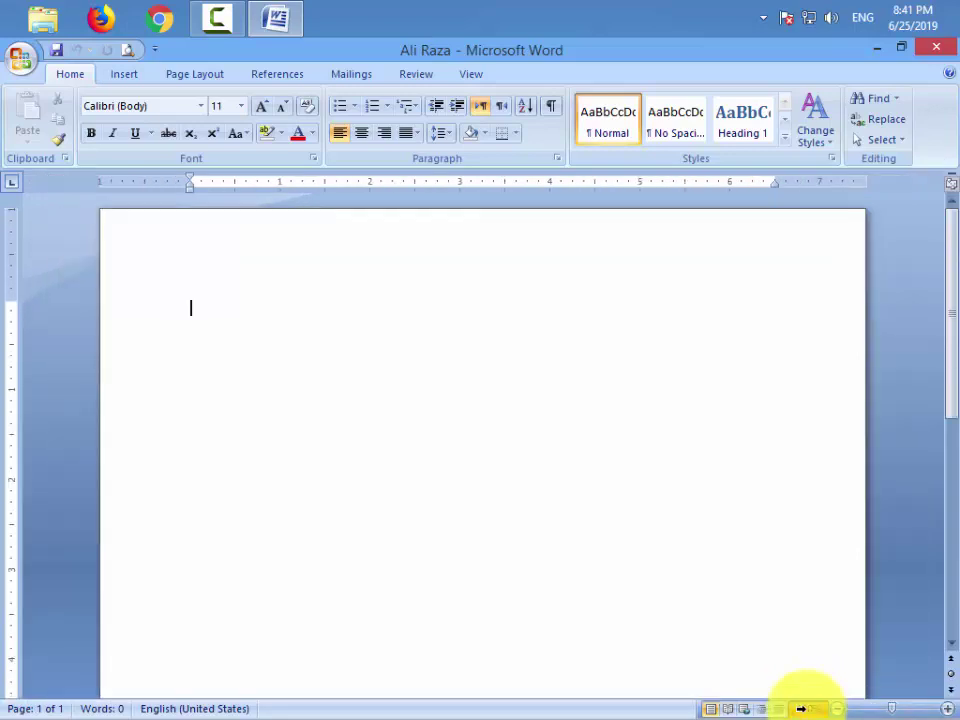
In the Zoom dialog, preview Whole page, Text width, Page width and 200%, then apply 100%
left_click(805, 708)
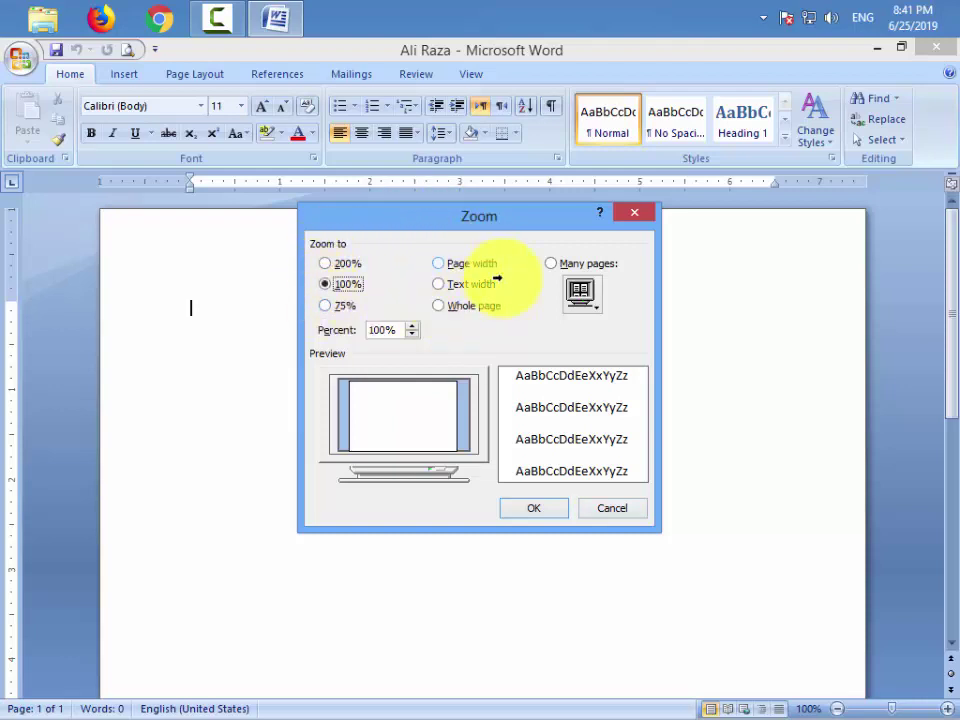
left_click(439, 305)
left_click(439, 284)
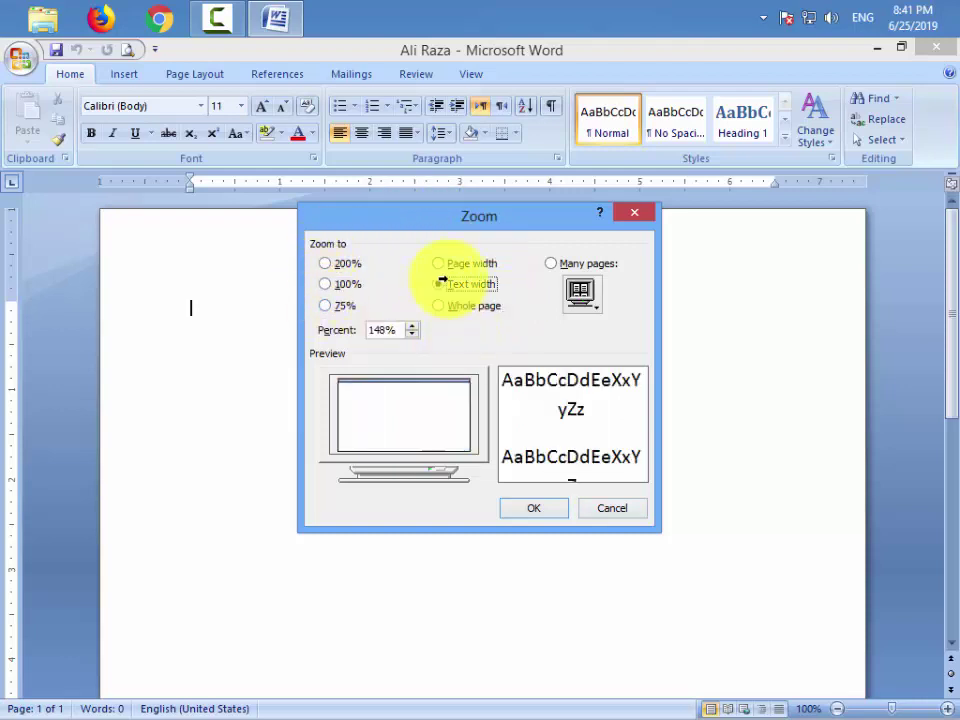
left_click(445, 263)
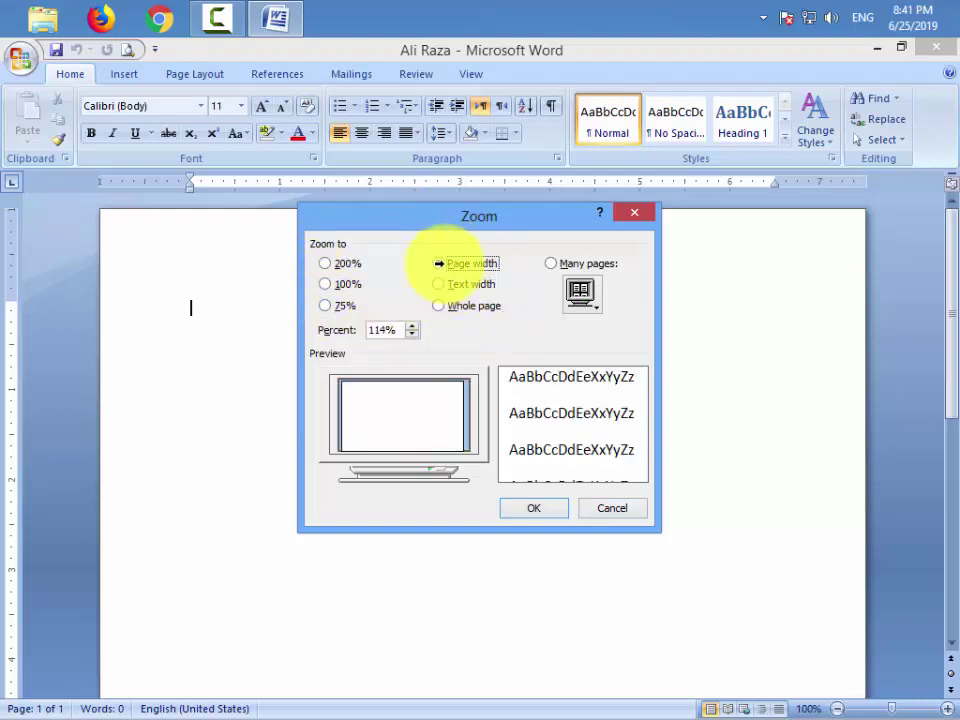
left_click(324, 263)
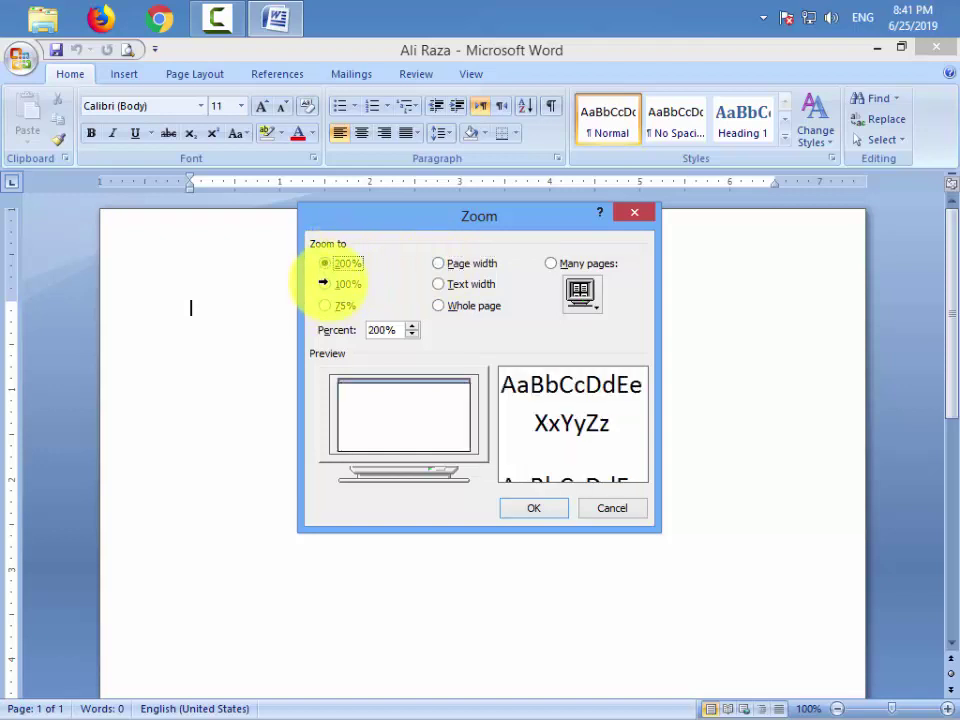
left_click(324, 284)
left_click(558, 506)
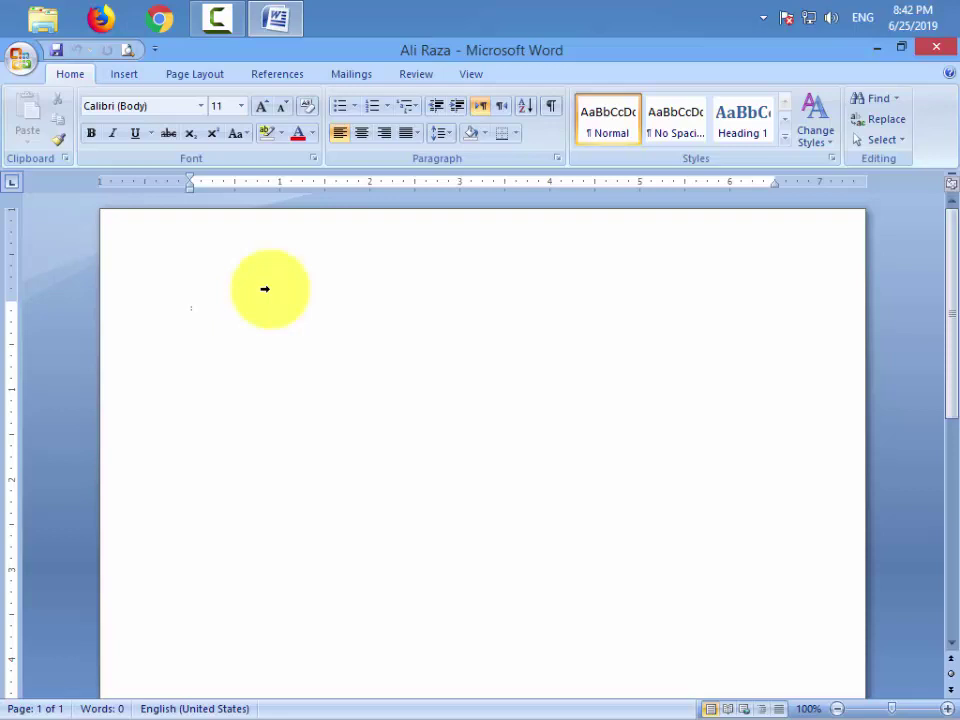
Generate sample text with =rand(), then make all three paragraphs bold, italic and double-underlined
type("=ra")
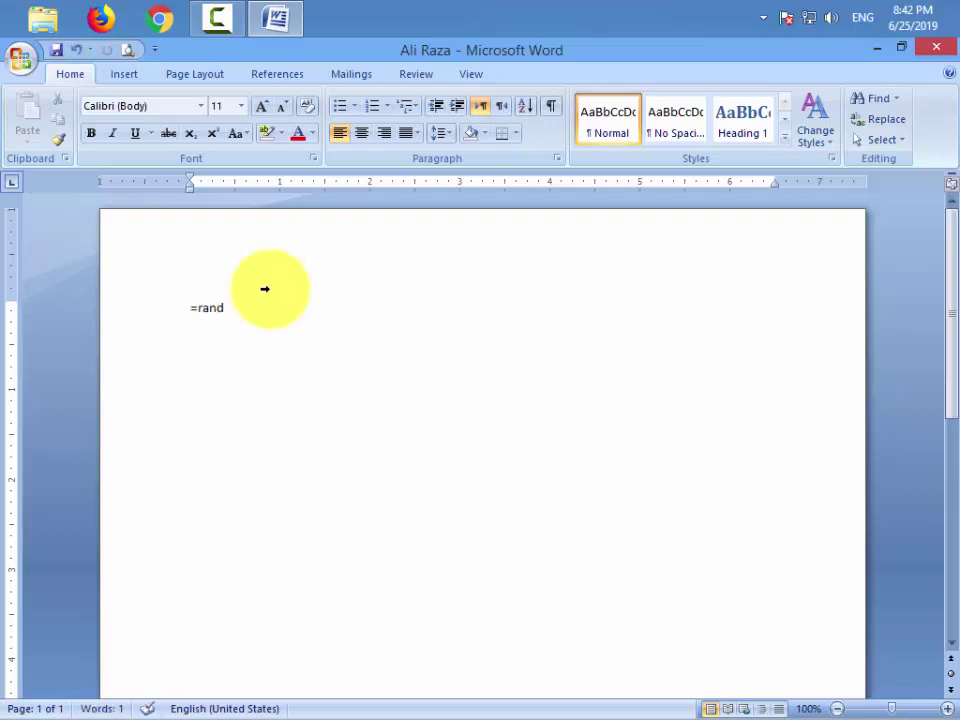
type("nd(")
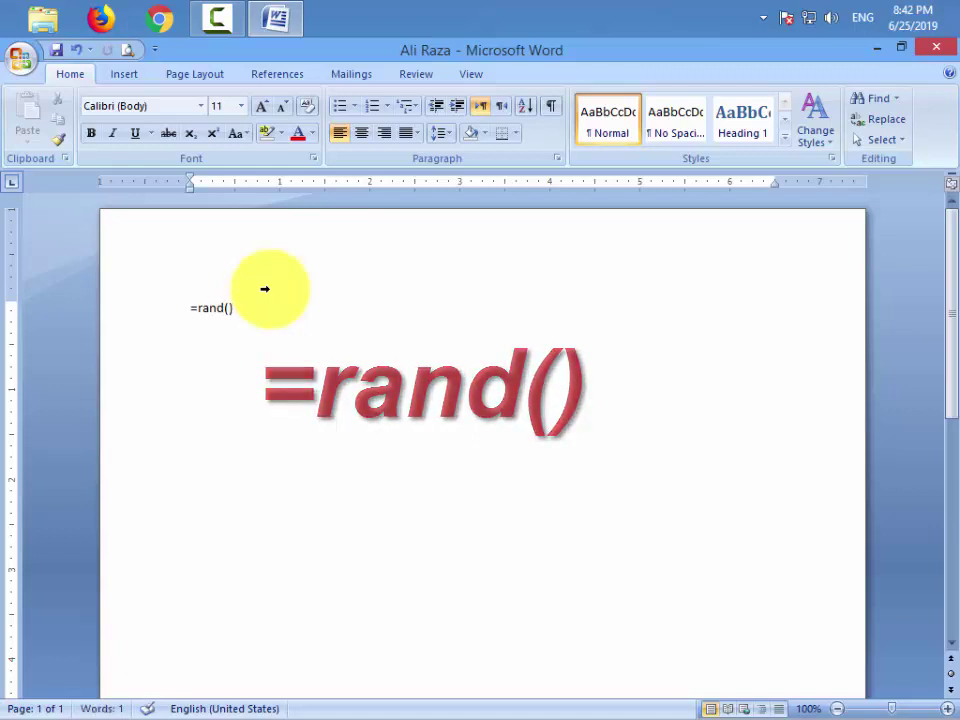
key("Return")
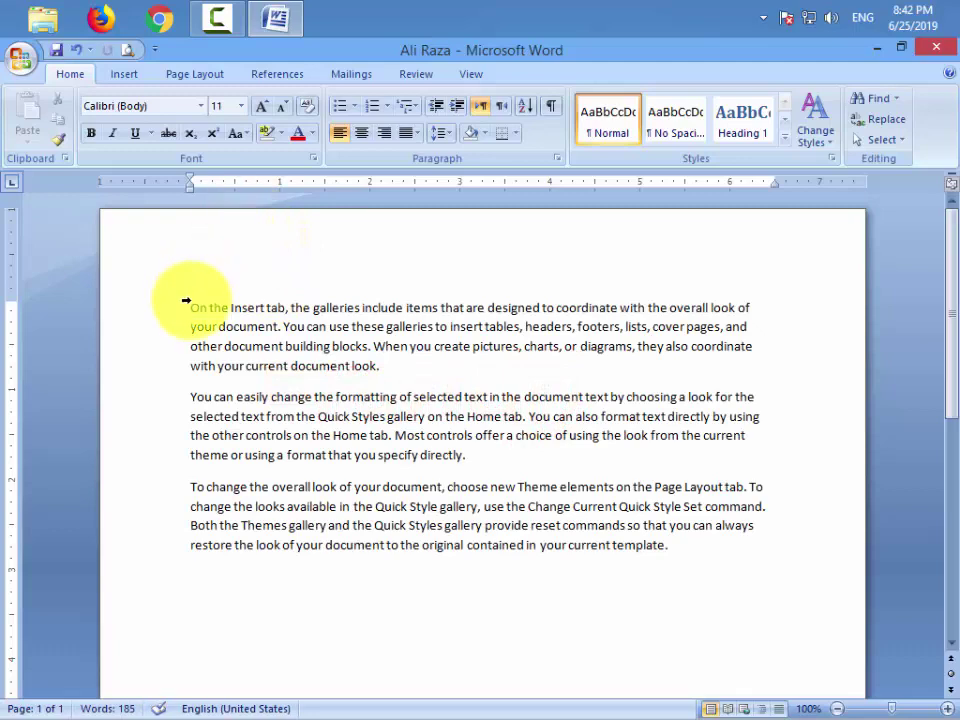
left_click_drag(189, 305, 670, 545)
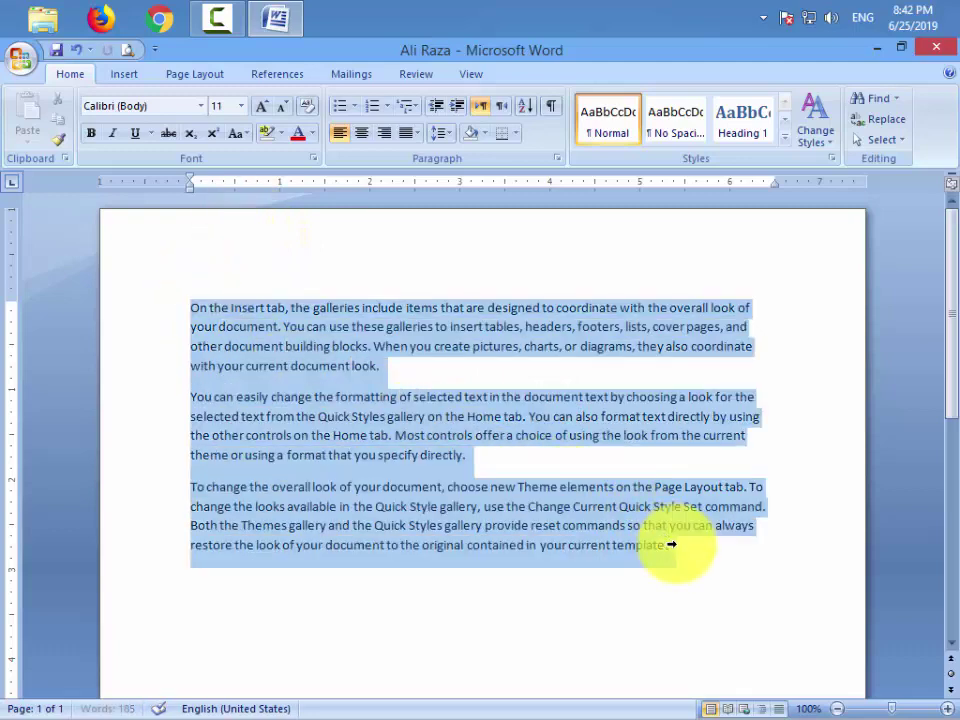
left_click(90, 133)
left_click(112, 133)
left_click(135, 133)
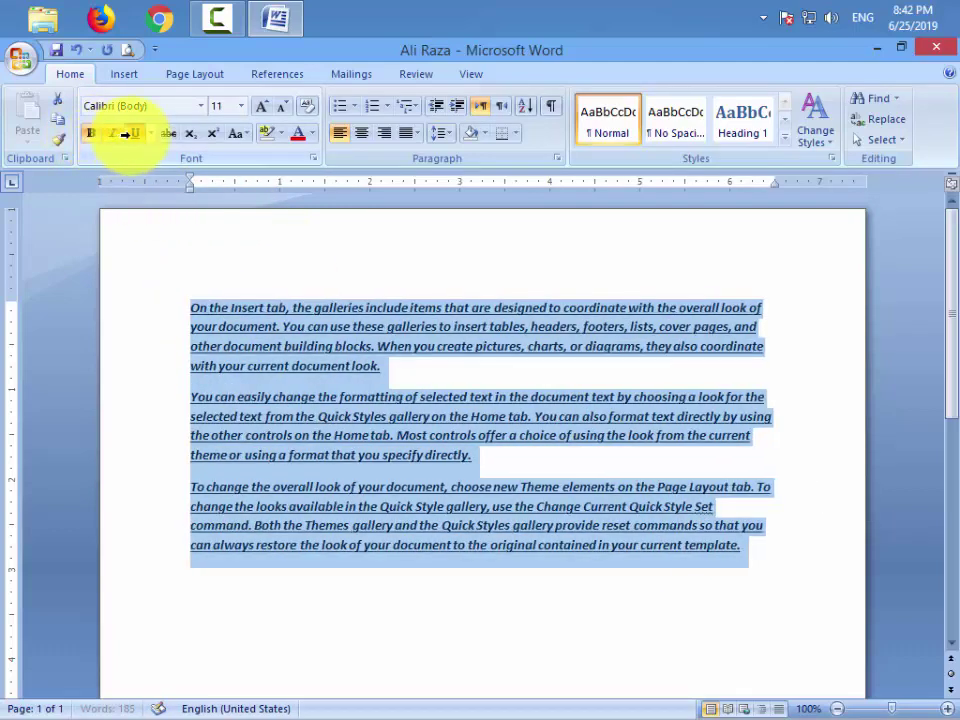
left_click(150, 133)
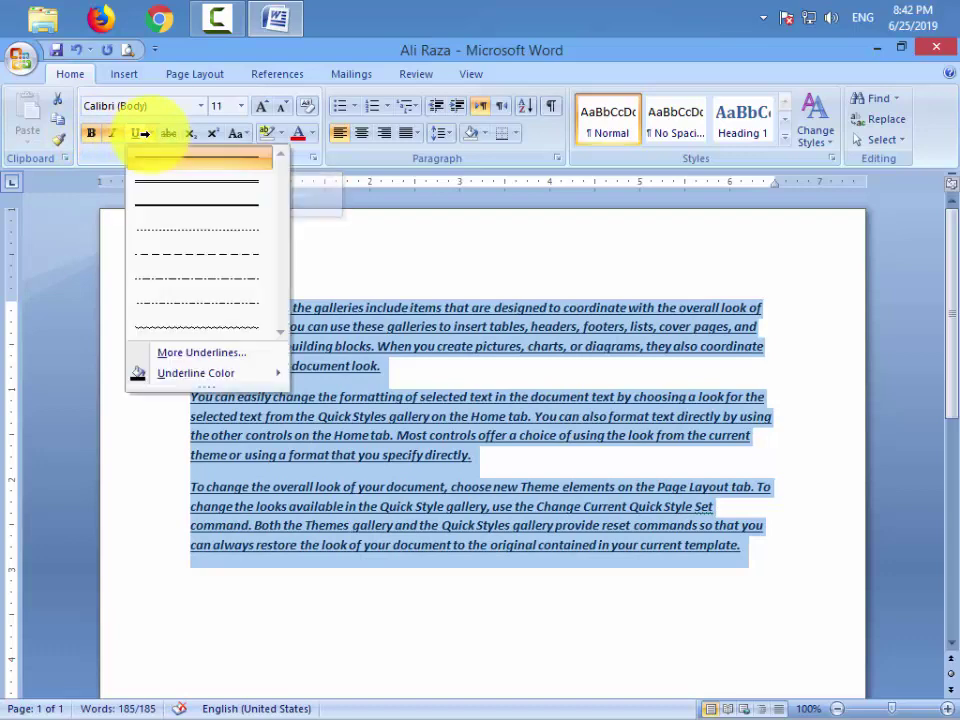
left_click(172, 186)
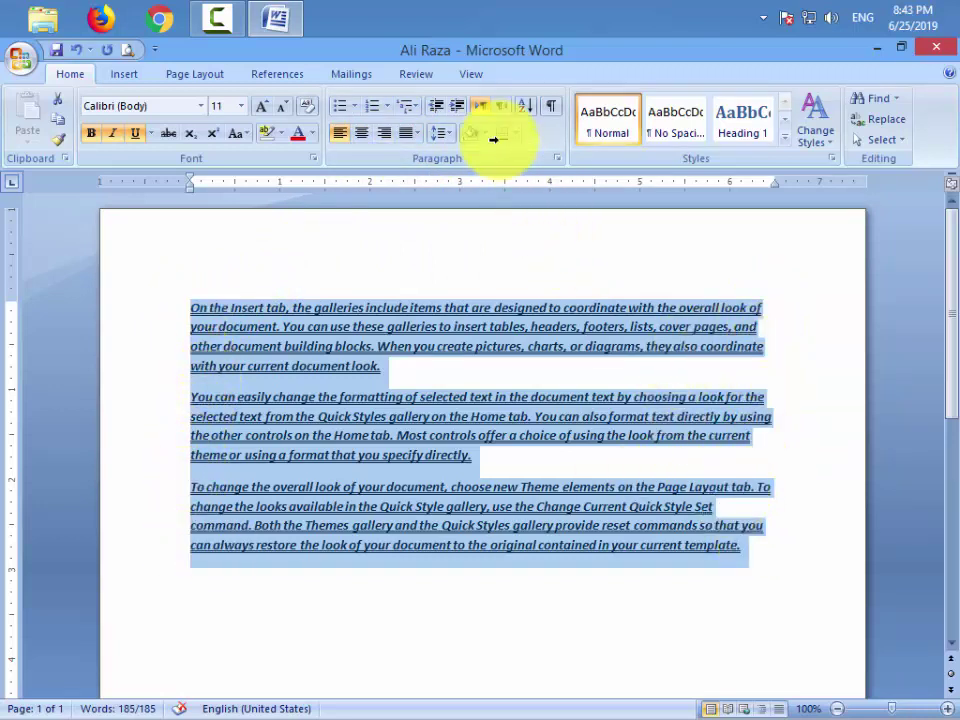
Fully justify the selected paragraphs and colour them red
left_click(410, 133)
left_click(412, 156)
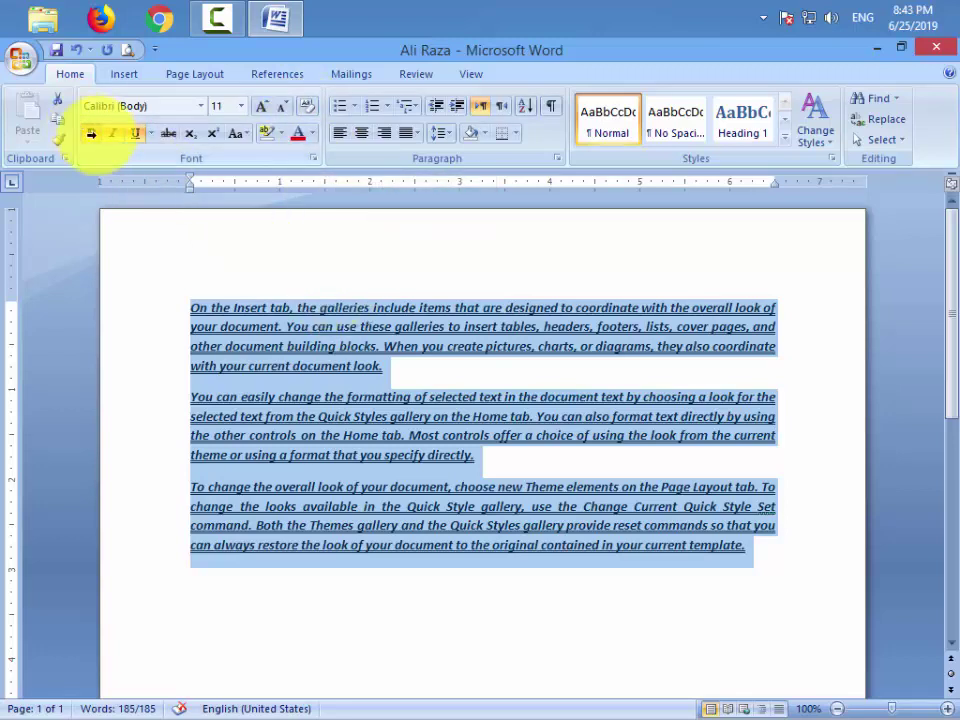
left_click(297, 137)
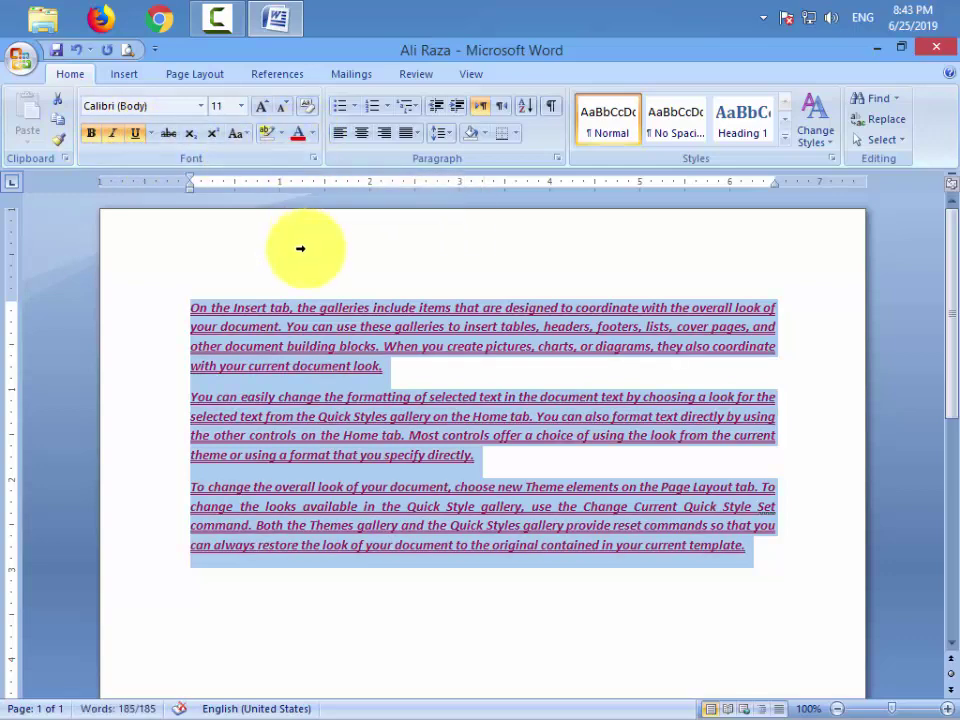
Set the text to size 26 in the Berlin Sans FB Demi font
left_click(241, 106)
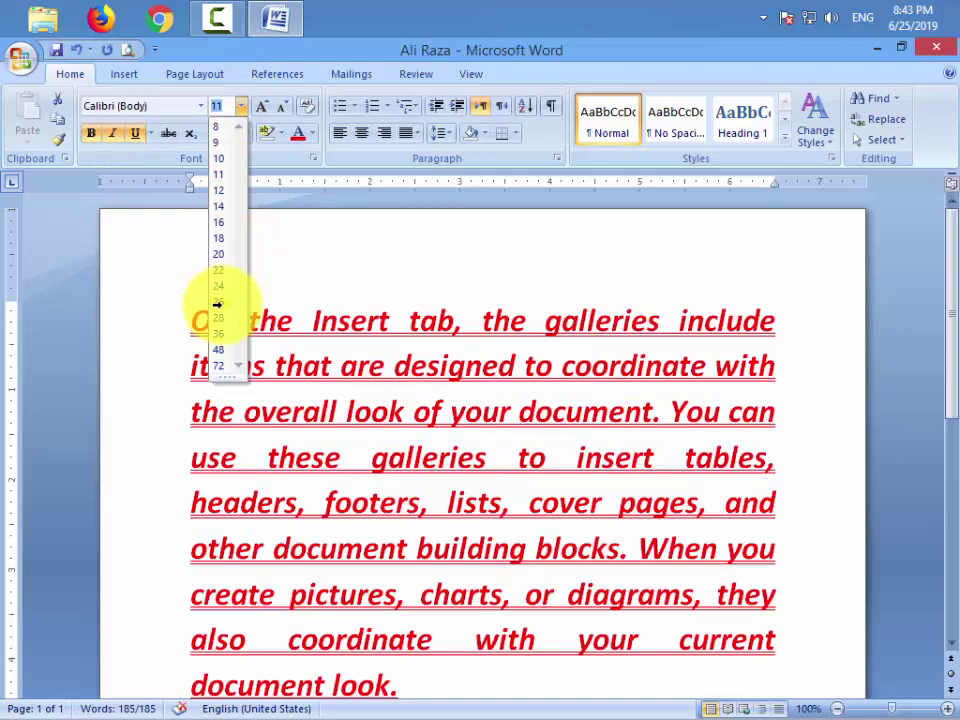
left_click(217, 302)
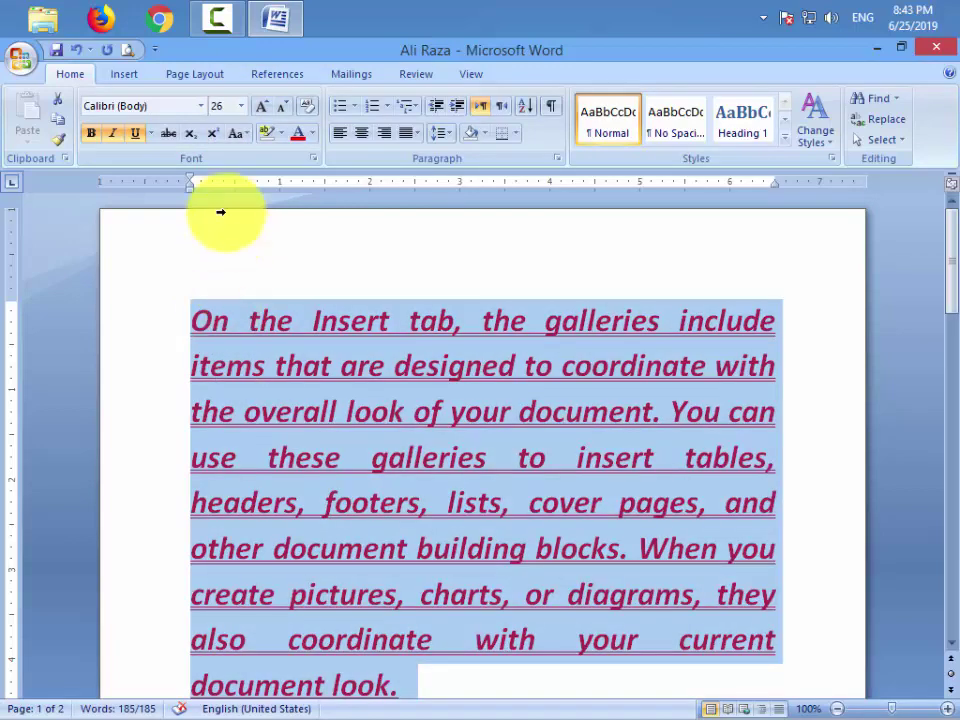
left_click(200, 106)
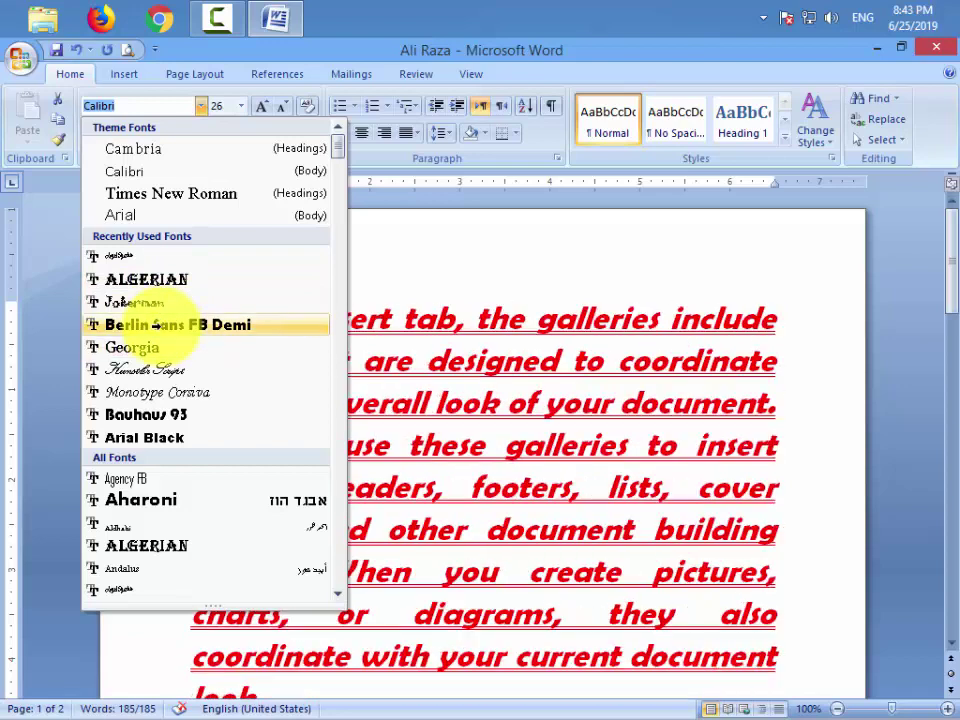
left_click(155, 324)
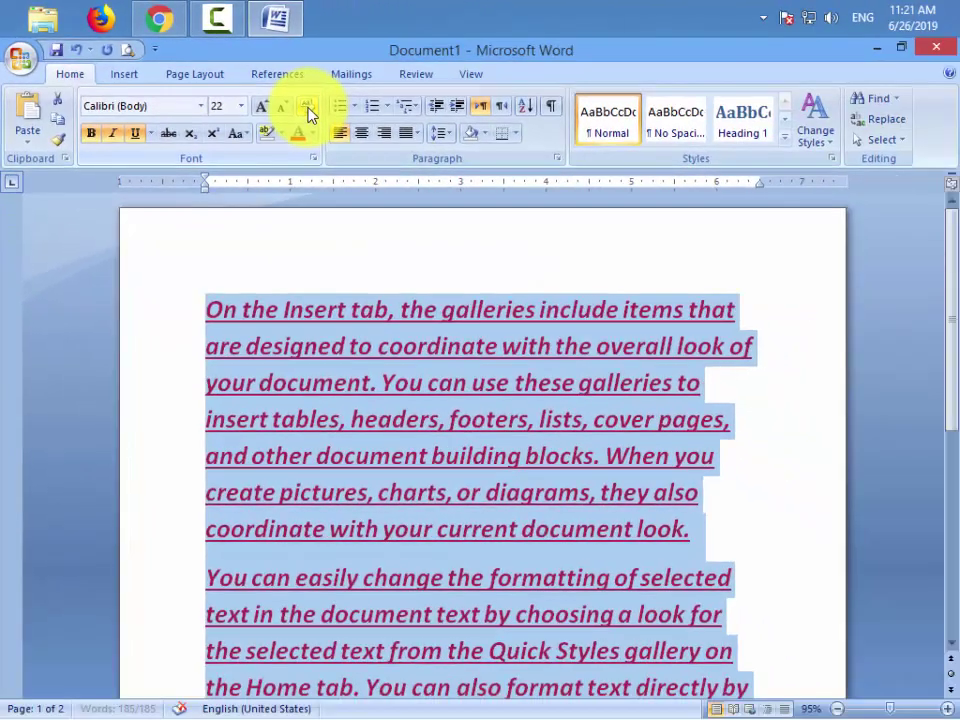
Clear all formatting from the sample text, then reselect the three paragraphs
left_click(308, 108)
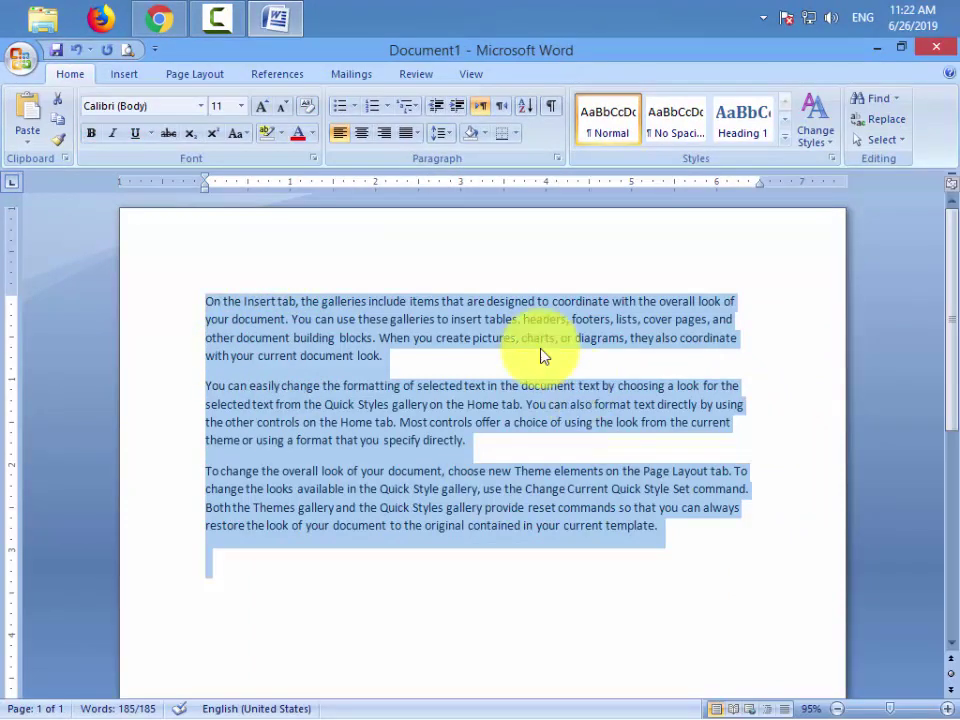
left_click(476, 252)
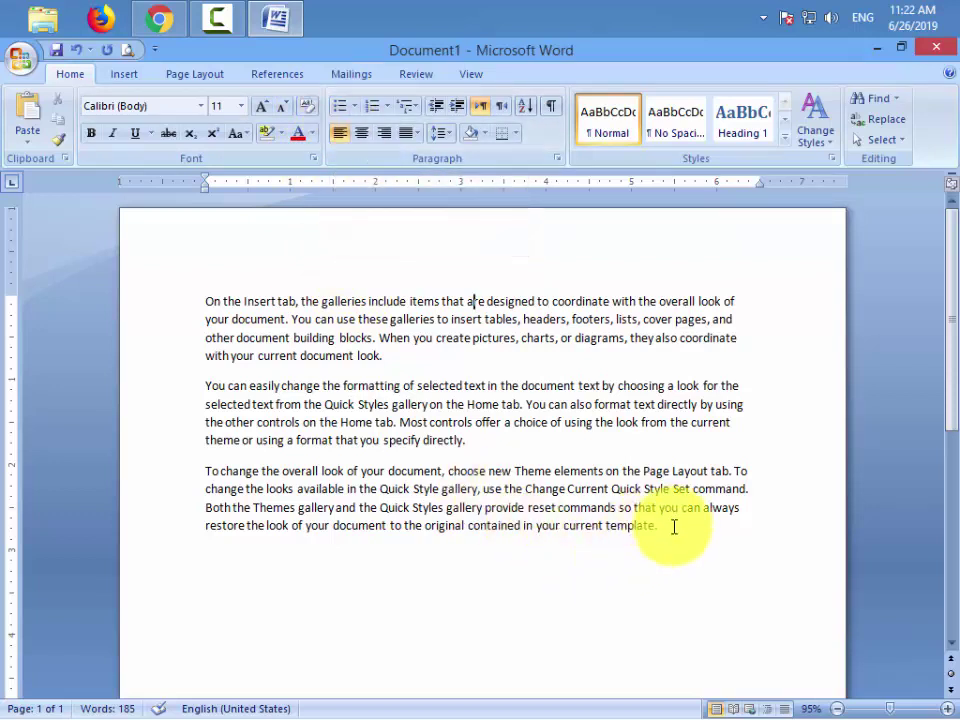
left_click_drag(658, 525, 199, 306)
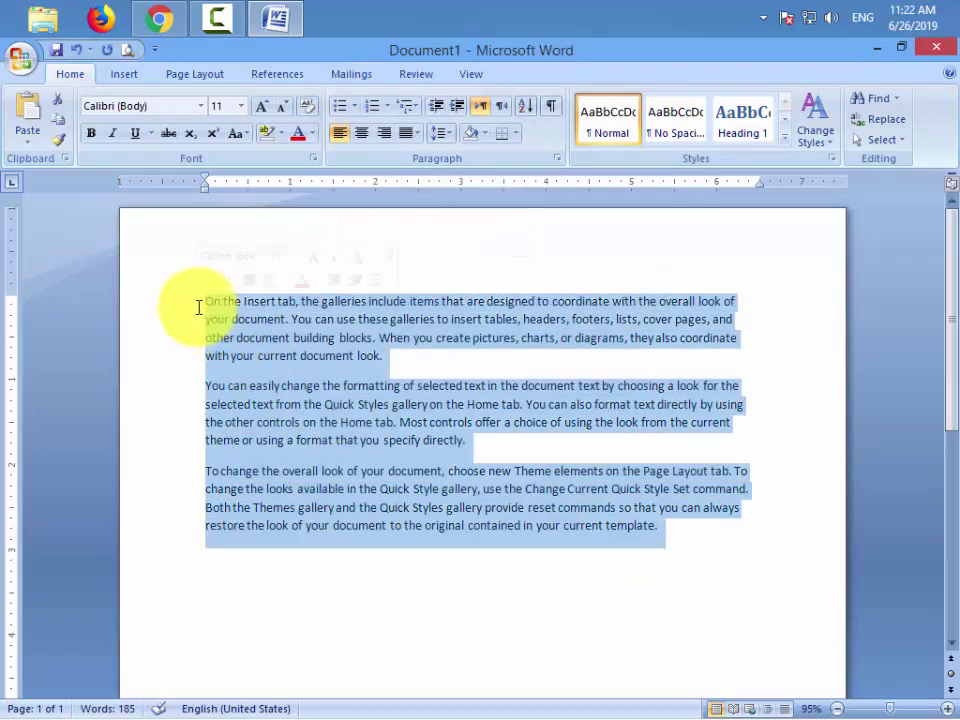
Number the three paragraphs 1–3, add filler items 4–6 below them, and select the list
left_click(379, 110)
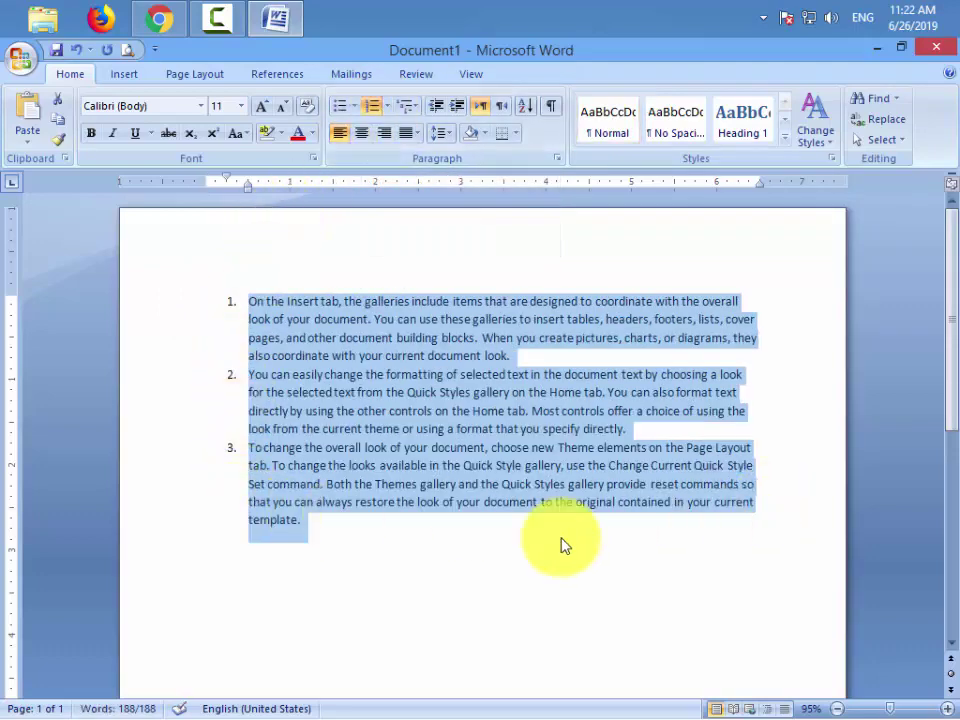
left_click(333, 539)
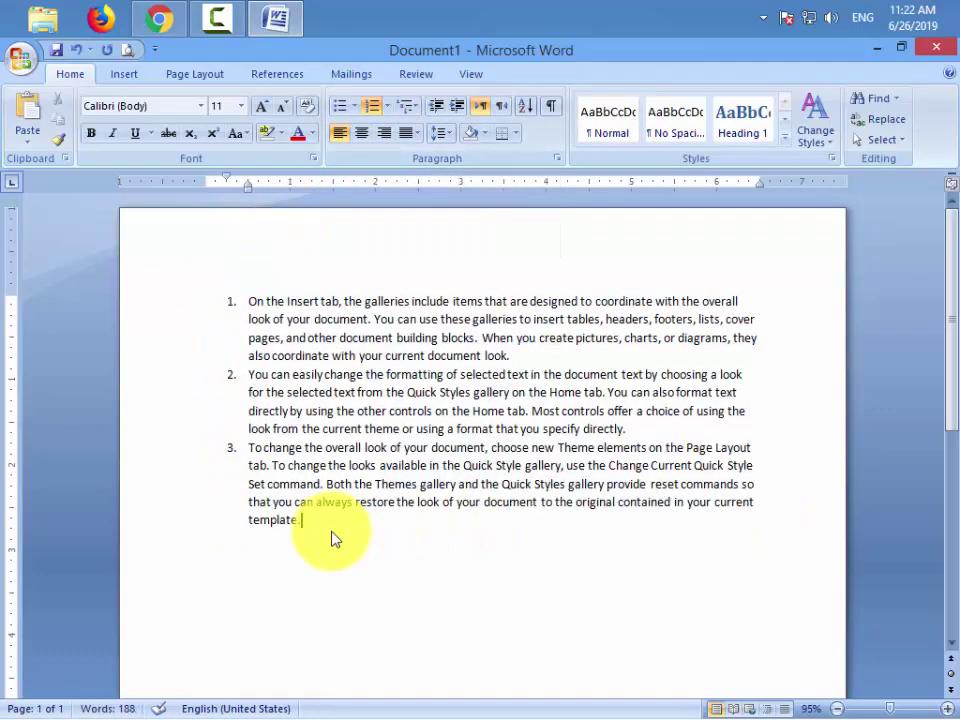
key("Return")
type("jfskfsdjkfsdjkfnlnskd")
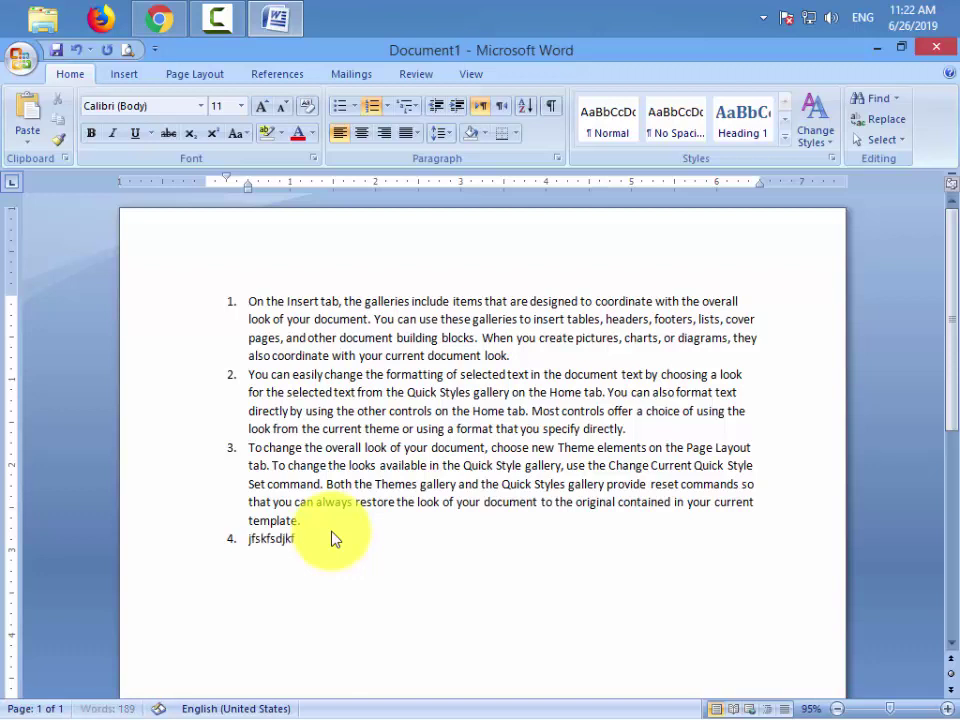
key("Return")
type("dfsdfgdfg")
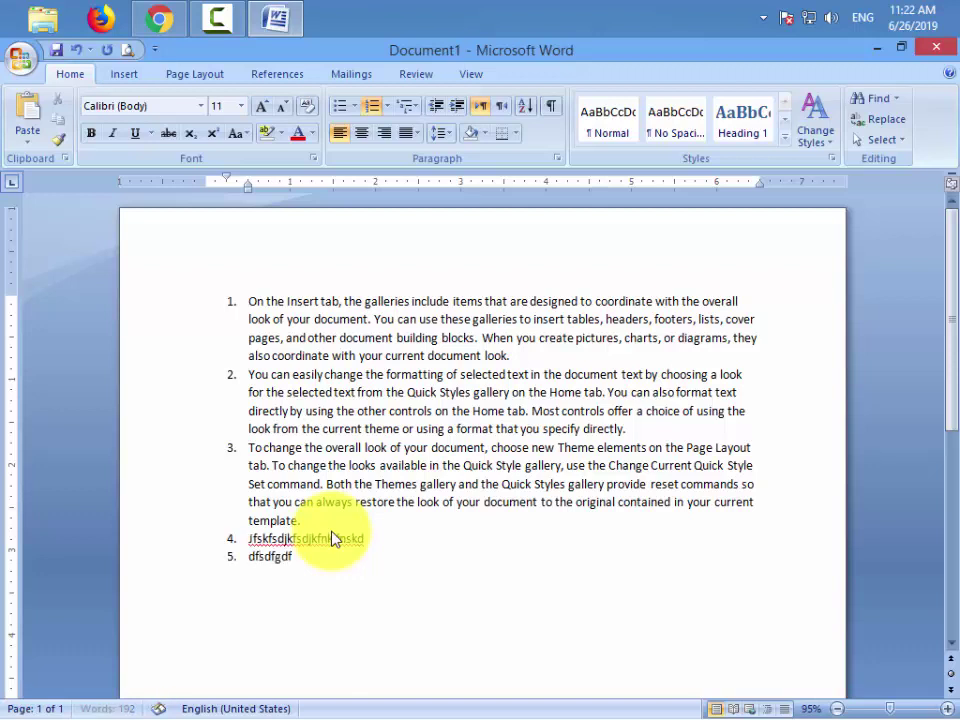
key("Return")
type("fdgdfgdfgdfg")
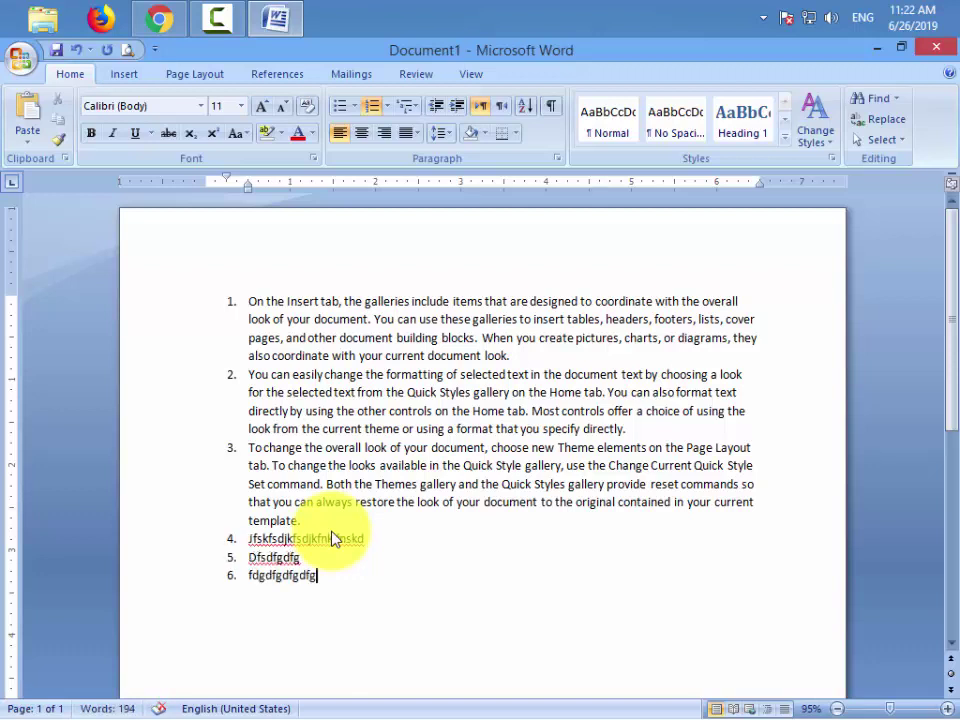
left_click_drag(424, 583, 237, 296)
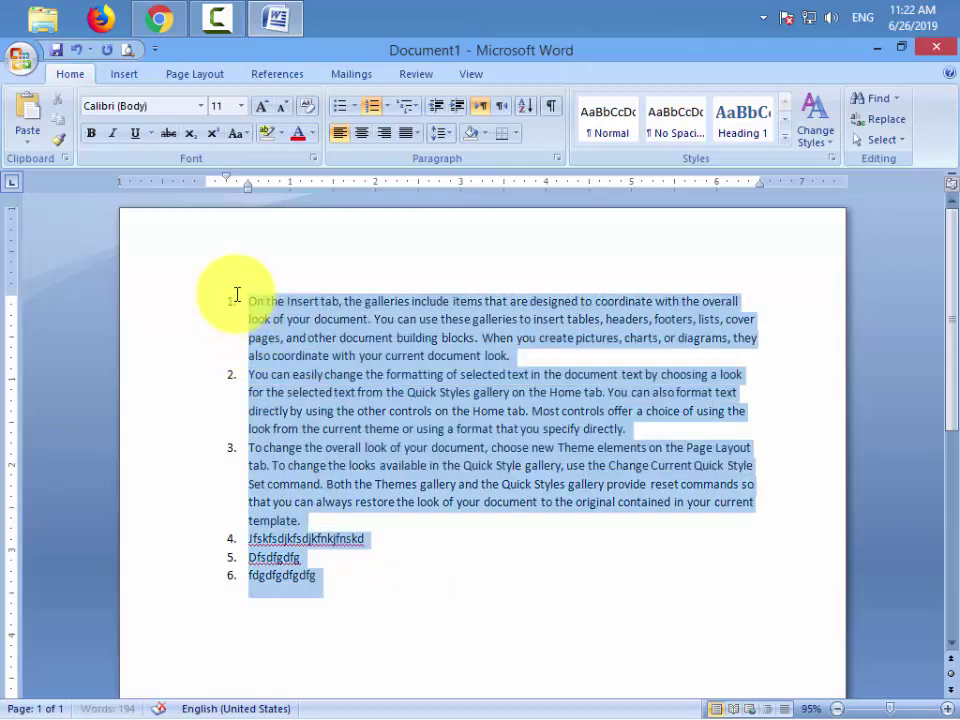
Switch the list to arrow bullets and add two 'sdfsdf' bulleted items
left_click(354, 106)
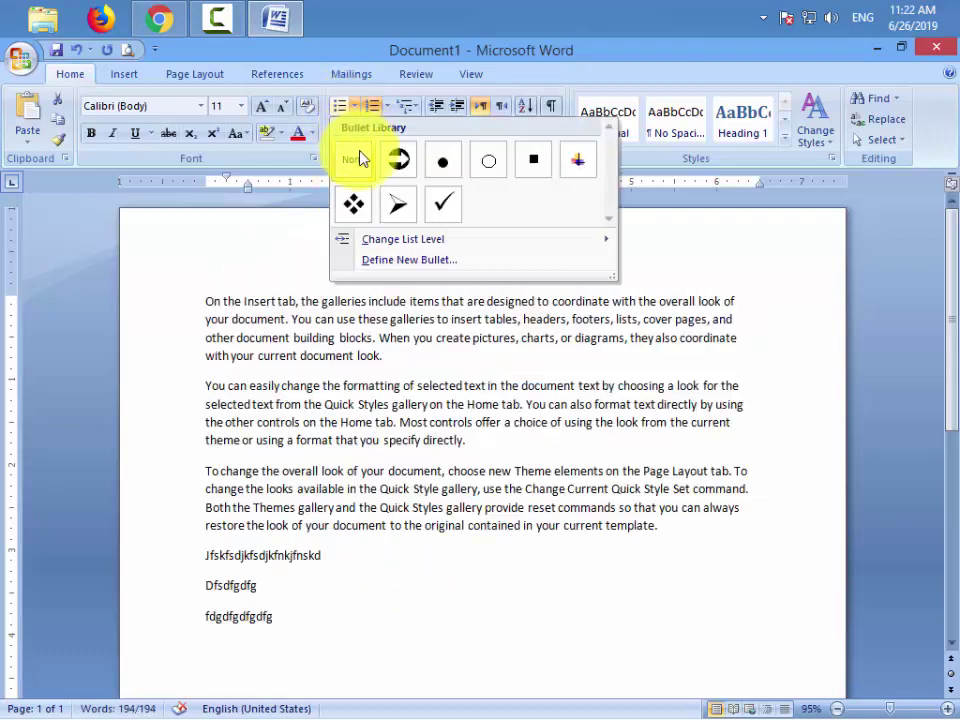
left_click(398, 158)
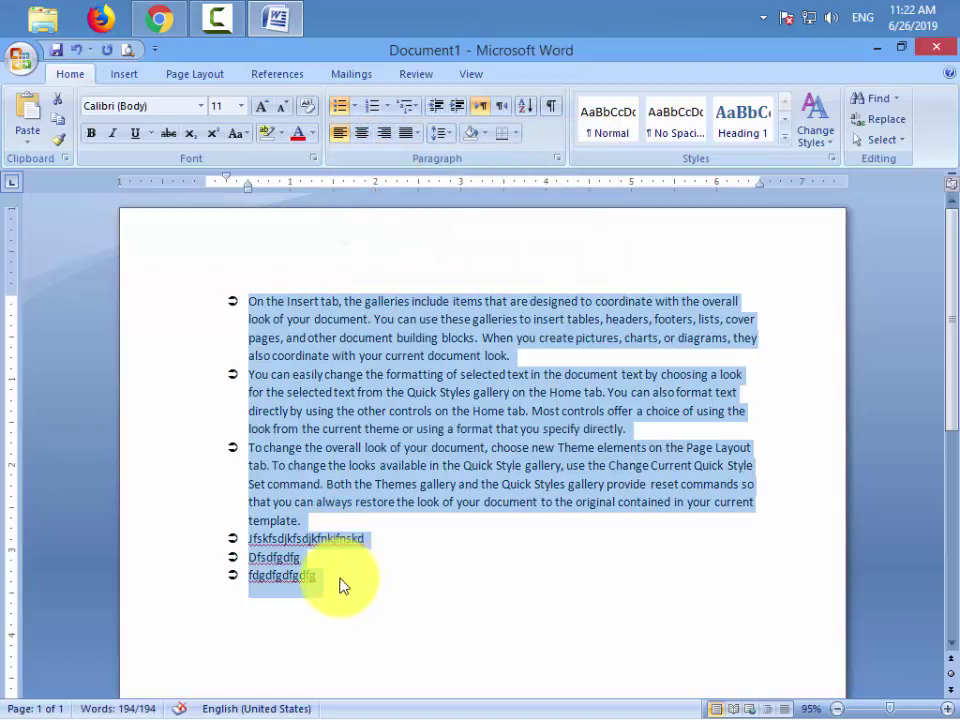
left_click(341, 585)
key("Return")
type("sdfsdf")
key("Return")
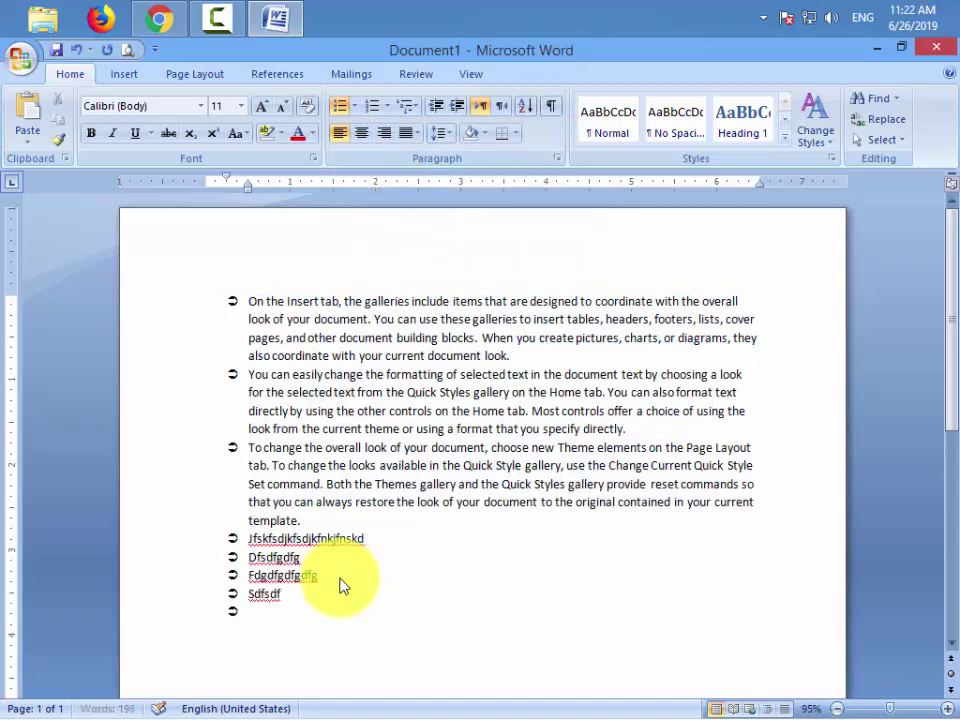
type("sdfsdf")
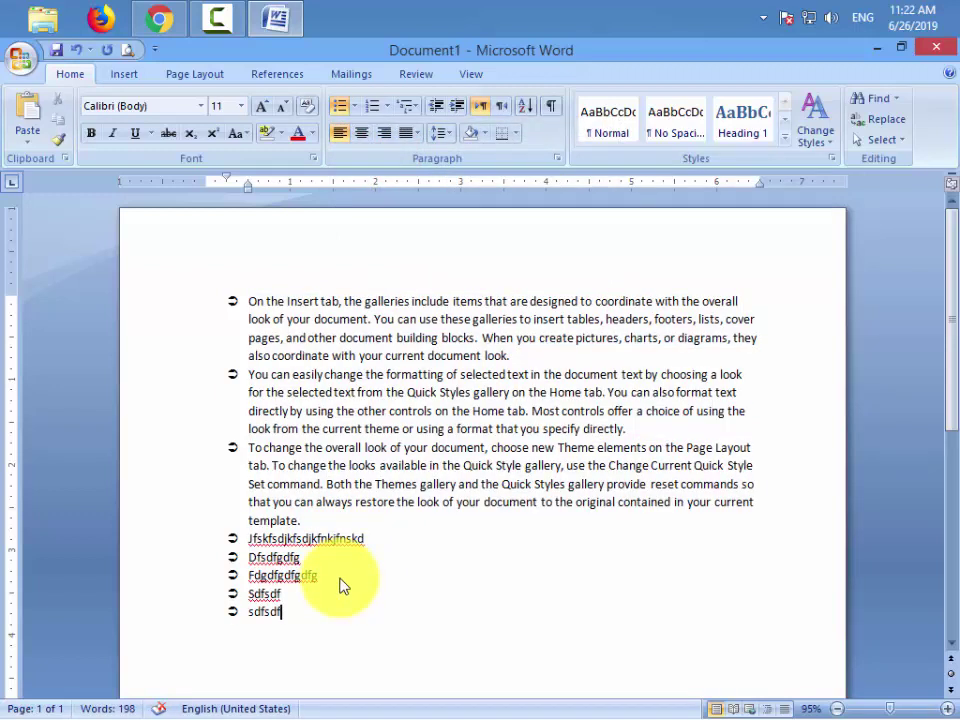
End the bulleted list and type plain unbulleted filler lines below it
key("Return")
key("Return")
type("dasjdalkdad")
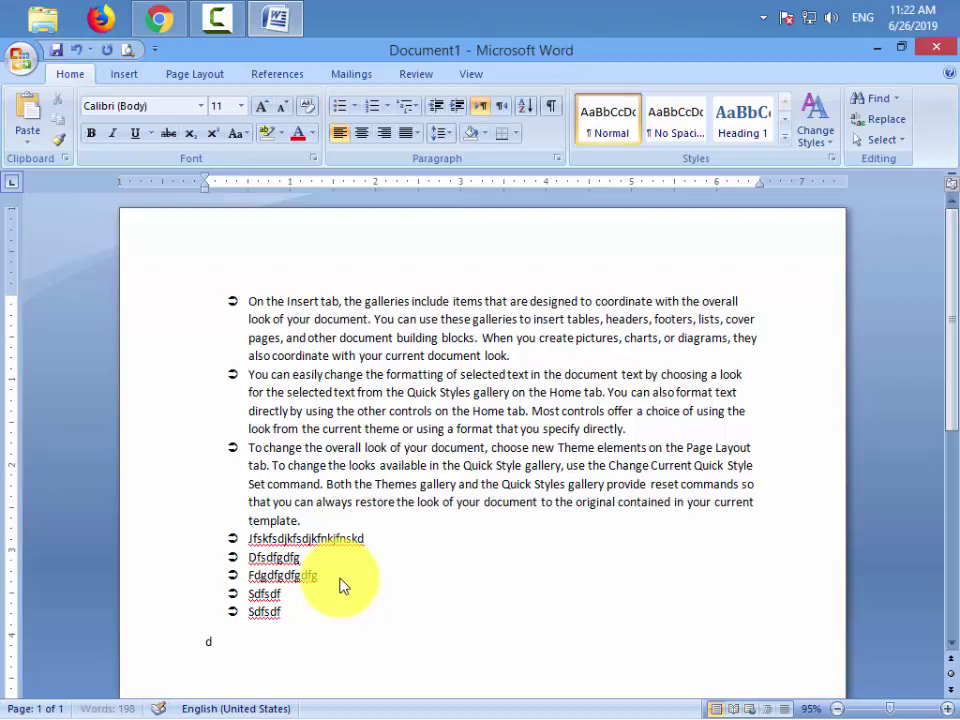
key("Return")
type("fsdfsf")
key("Return")
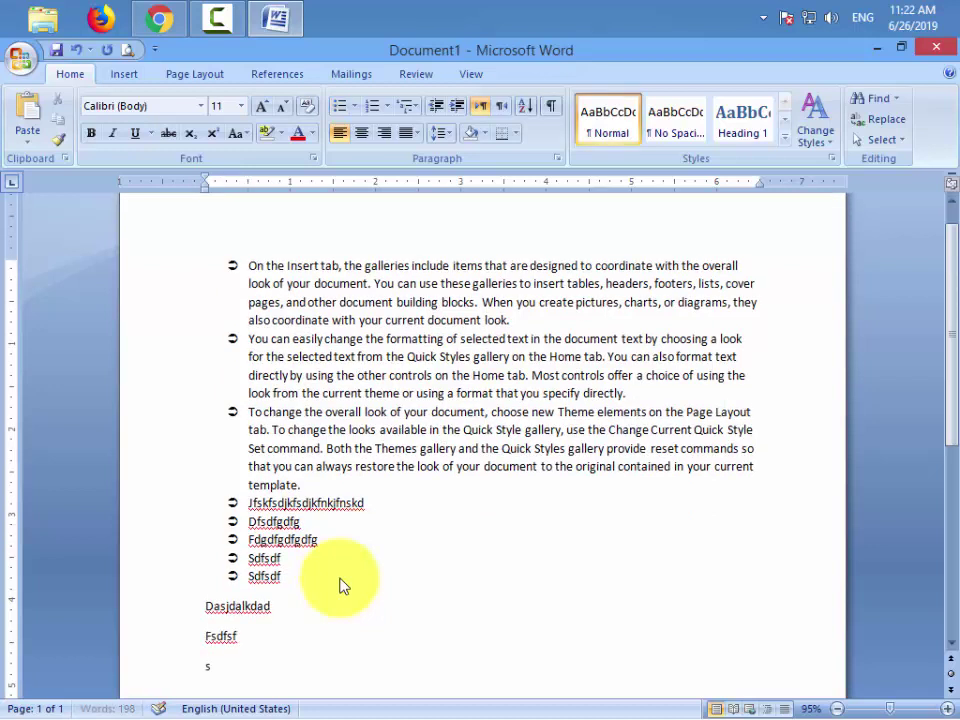
type("sgsdfgdgdfg")
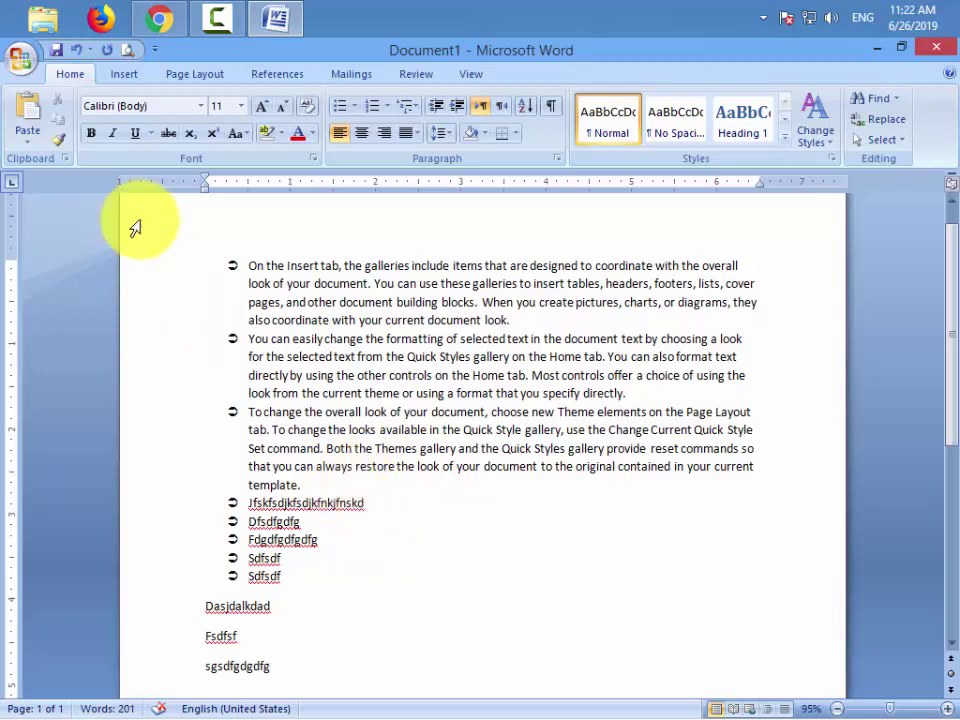
Save with Ctrl+S, dismiss the Office button menu without sending, and return to Home
key("ctrl+s")
scroll(203, 84, "down", 2)
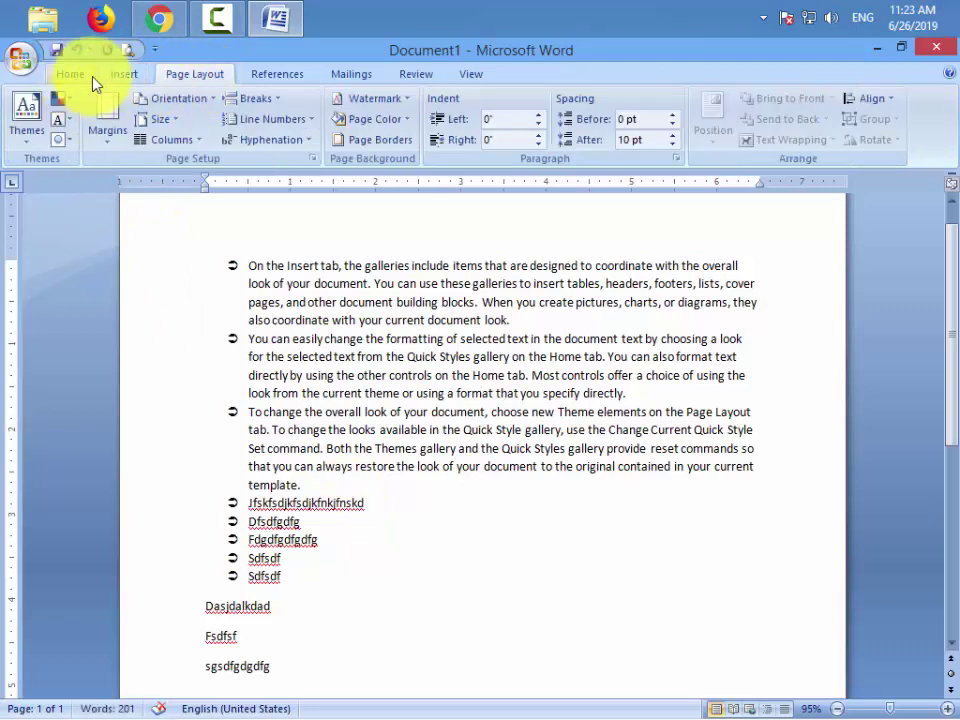
left_click(18, 58)
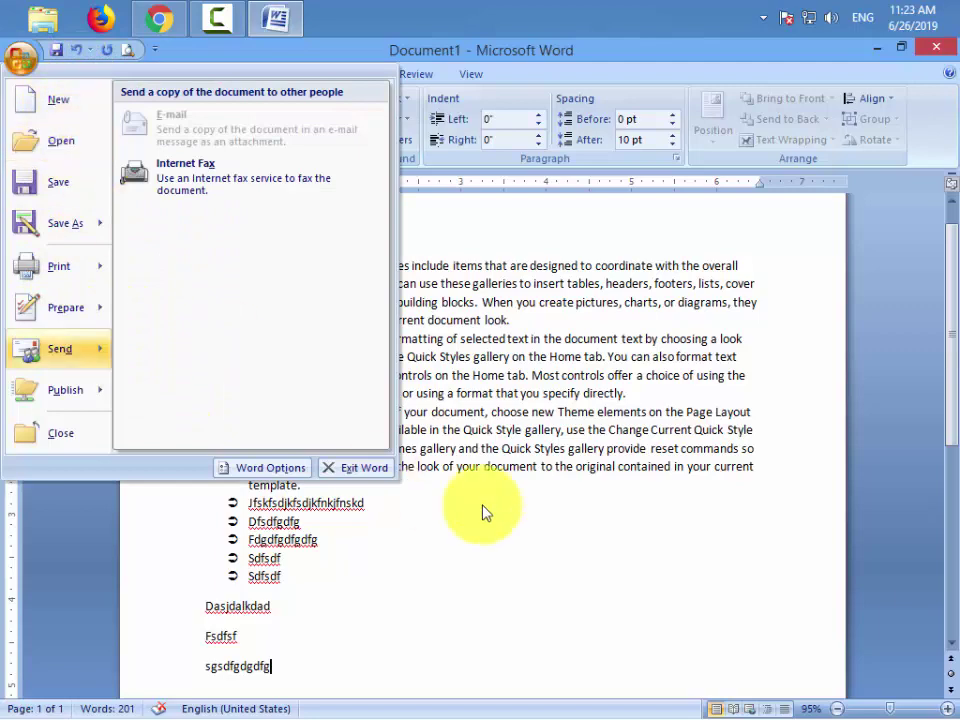
left_click(509, 537)
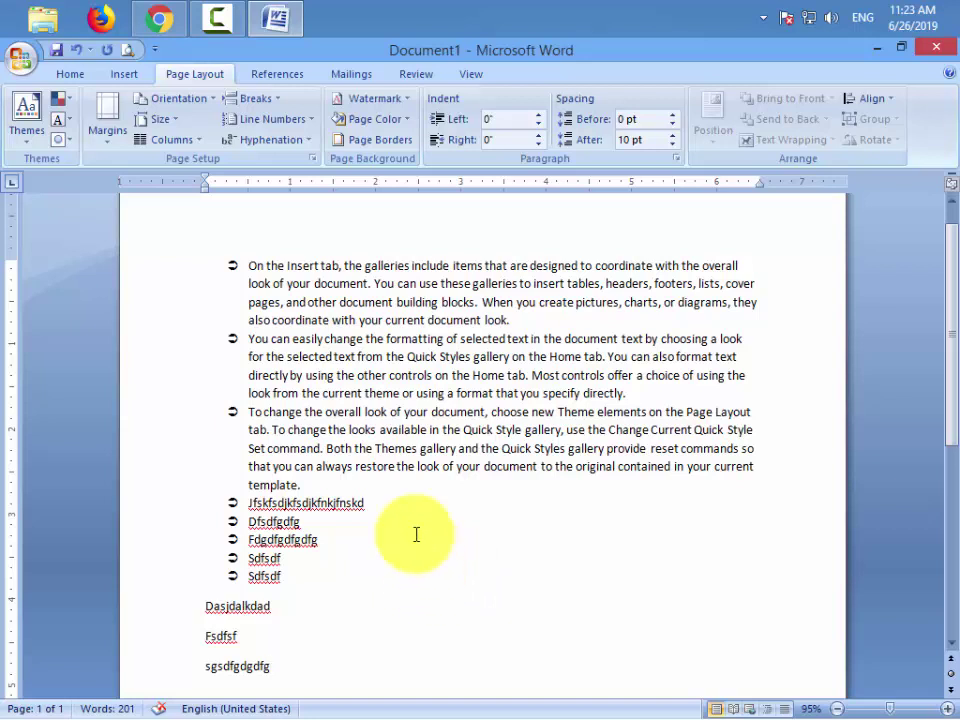
left_click(70, 74)
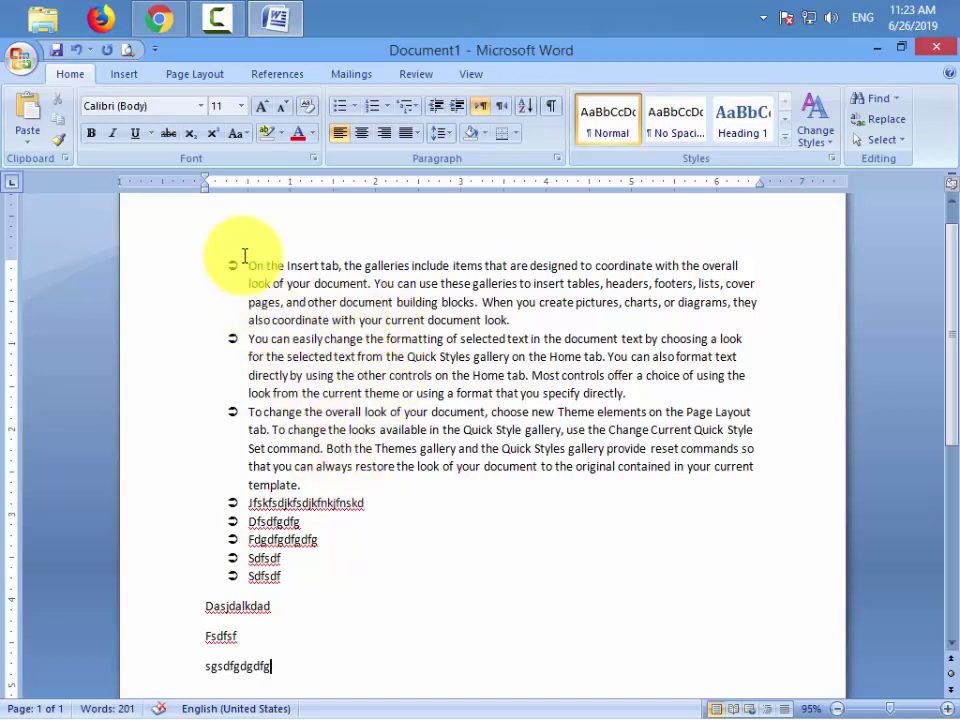
Change the first bullet paragraph to Capitalize Each Word, then UPPERCASE, then Sentence case
left_click_drag(246, 263, 506, 318)
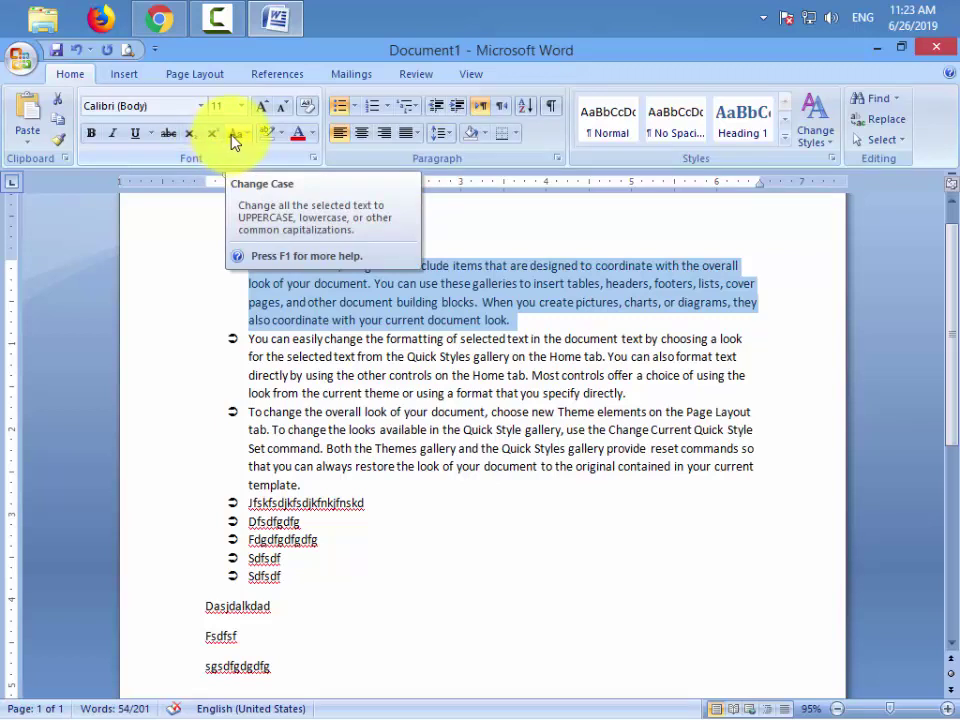
left_click(229, 141)
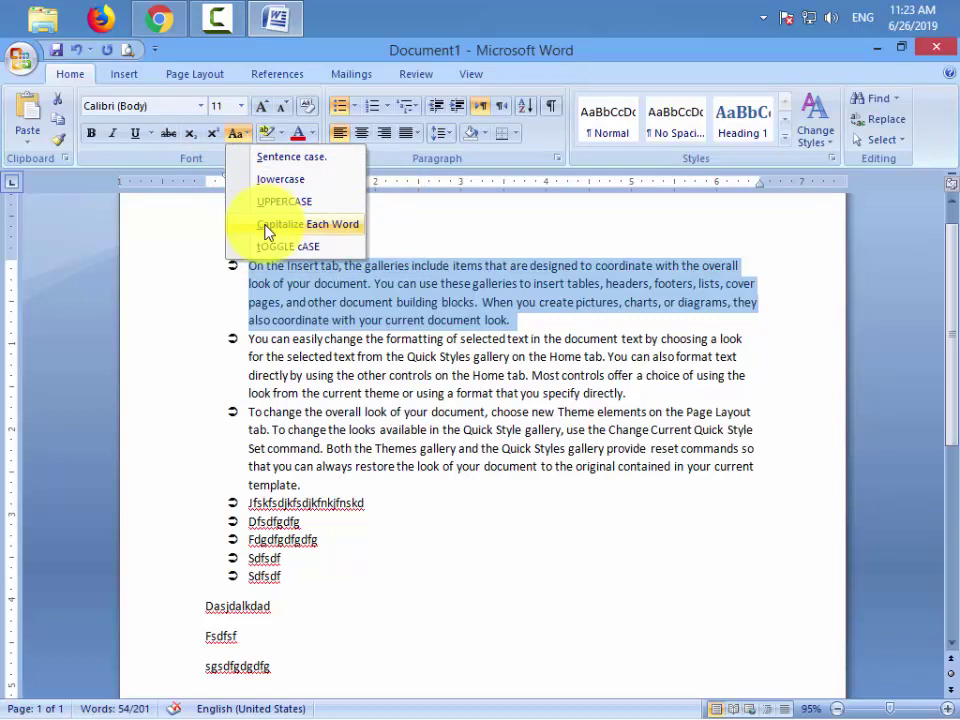
left_click(322, 233)
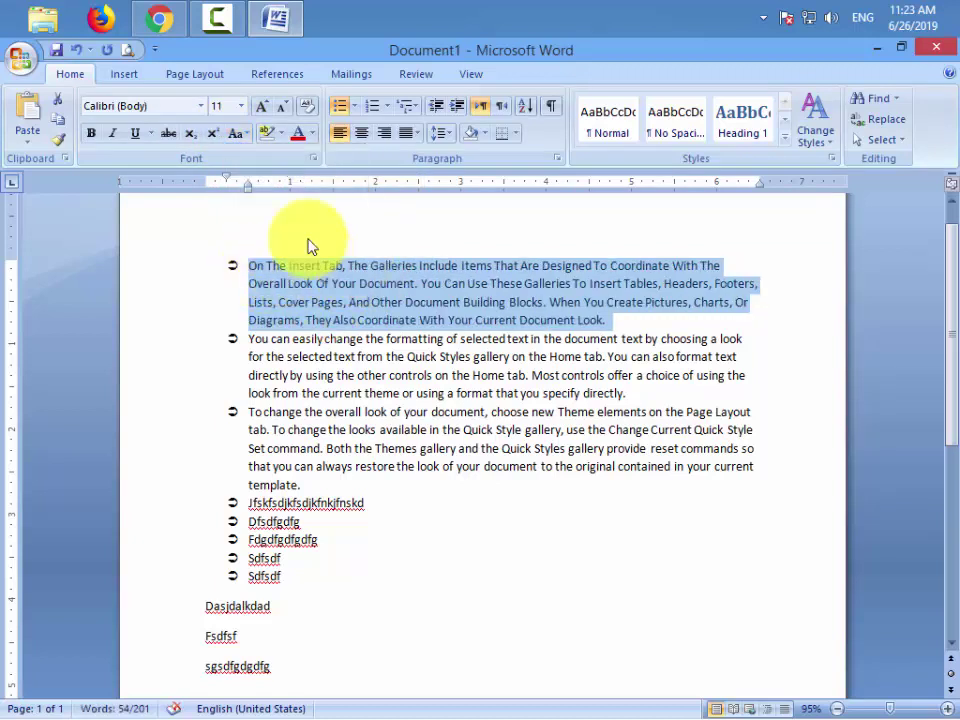
left_click(236, 135)
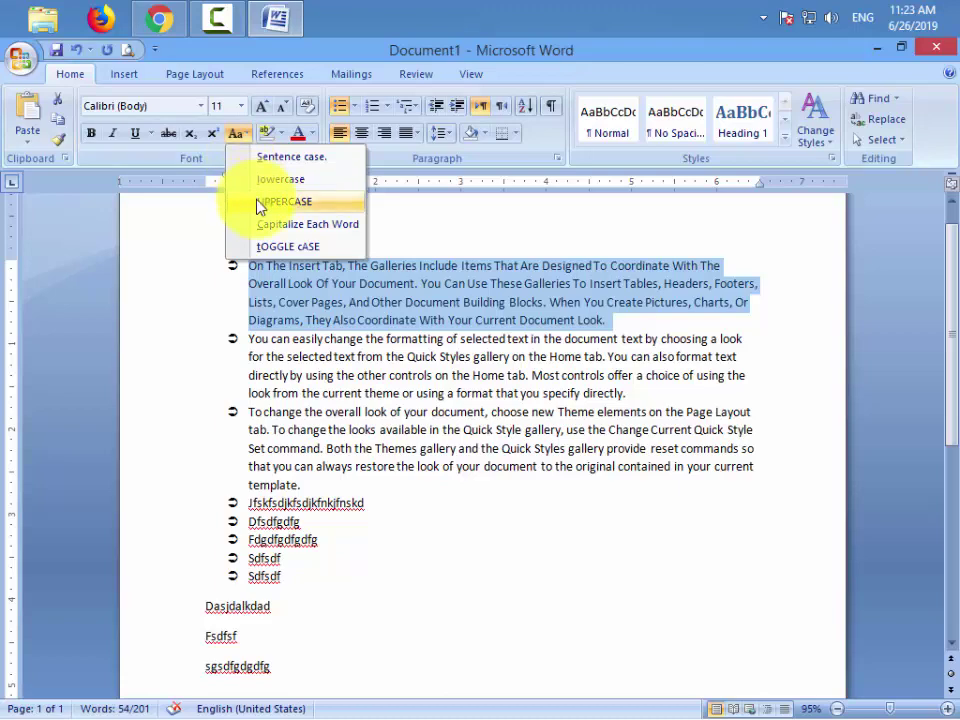
left_click(260, 203)
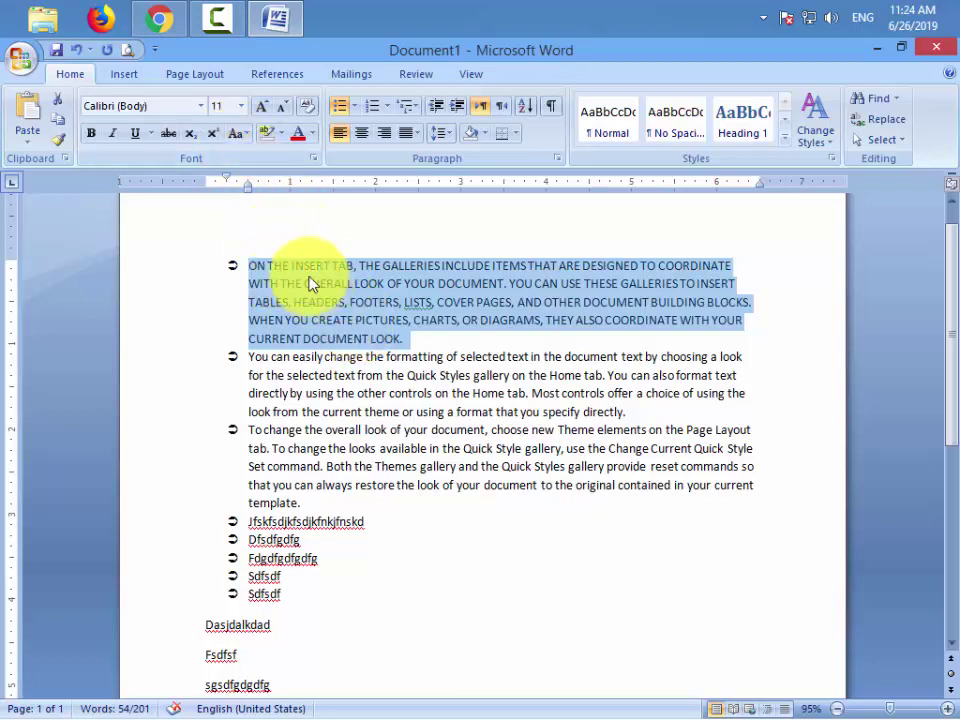
left_click(237, 134)
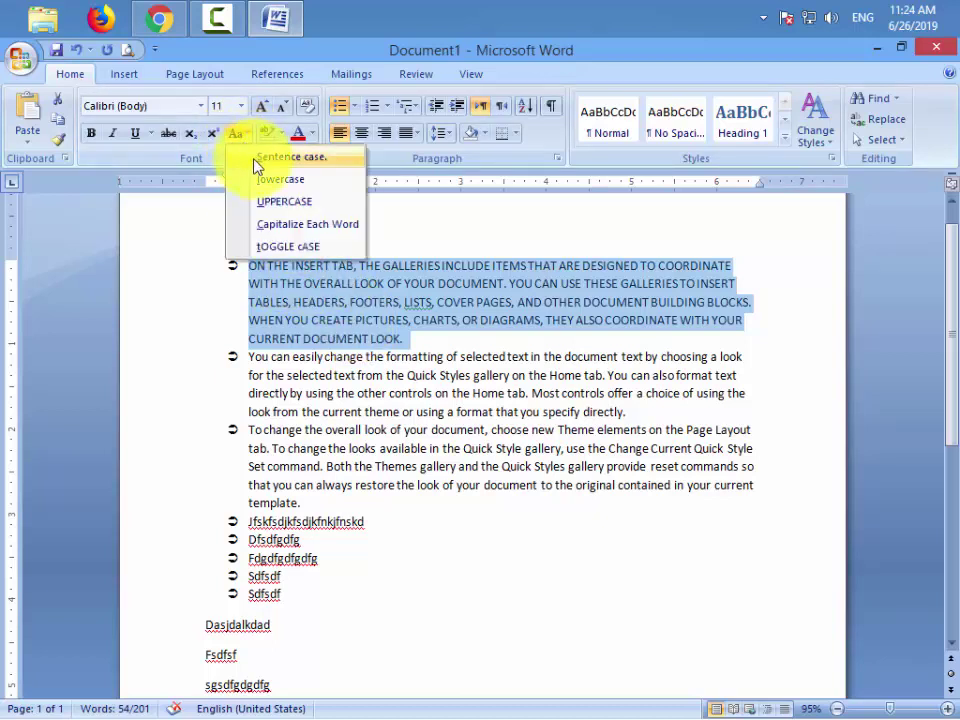
left_click(290, 157)
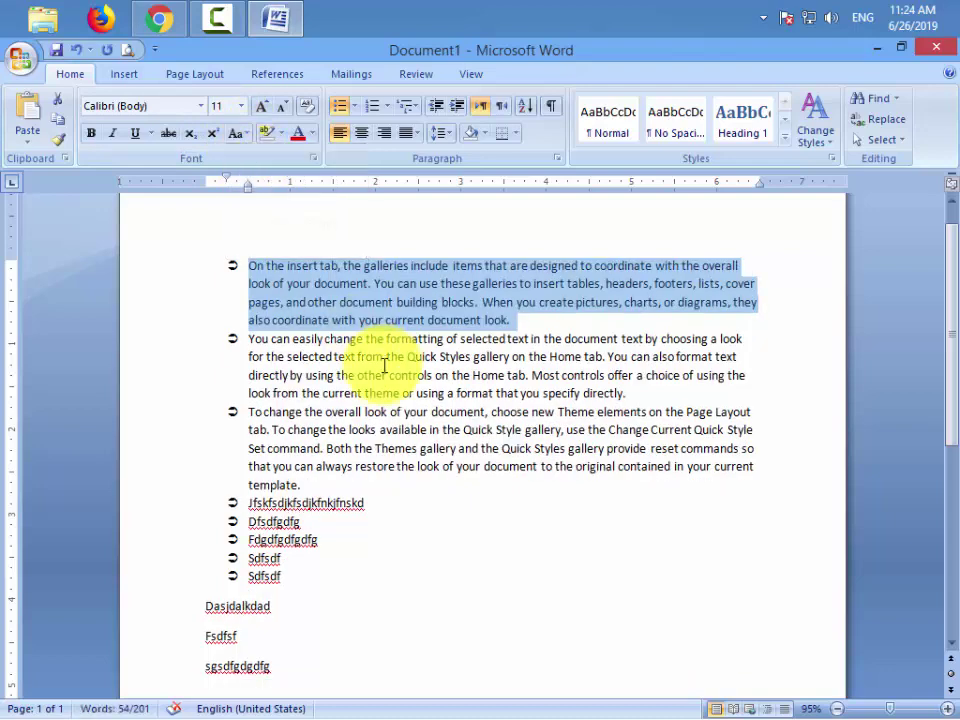
Close Word without saving the document
left_click_drag(270, 263, 360, 476)
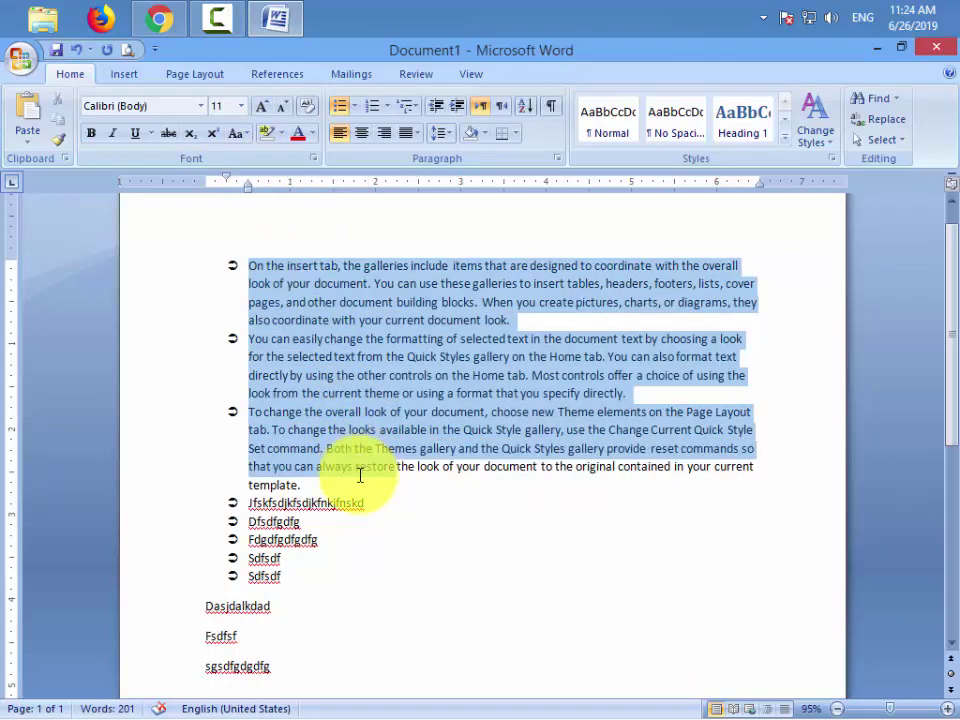
left_click(450, 519)
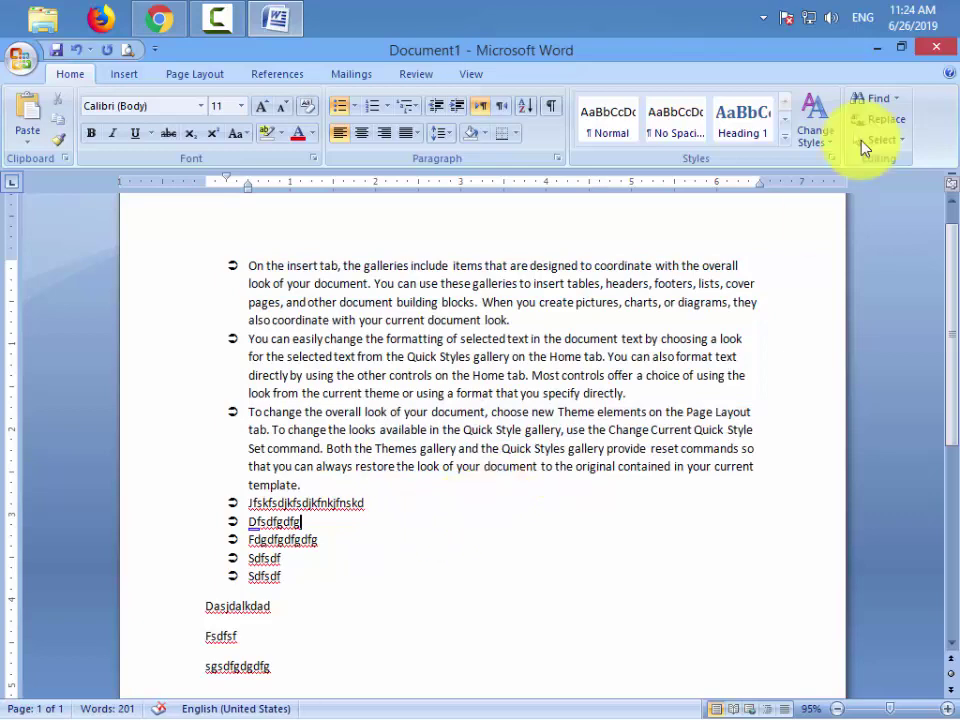
left_click(935, 52)
left_click(477, 400)
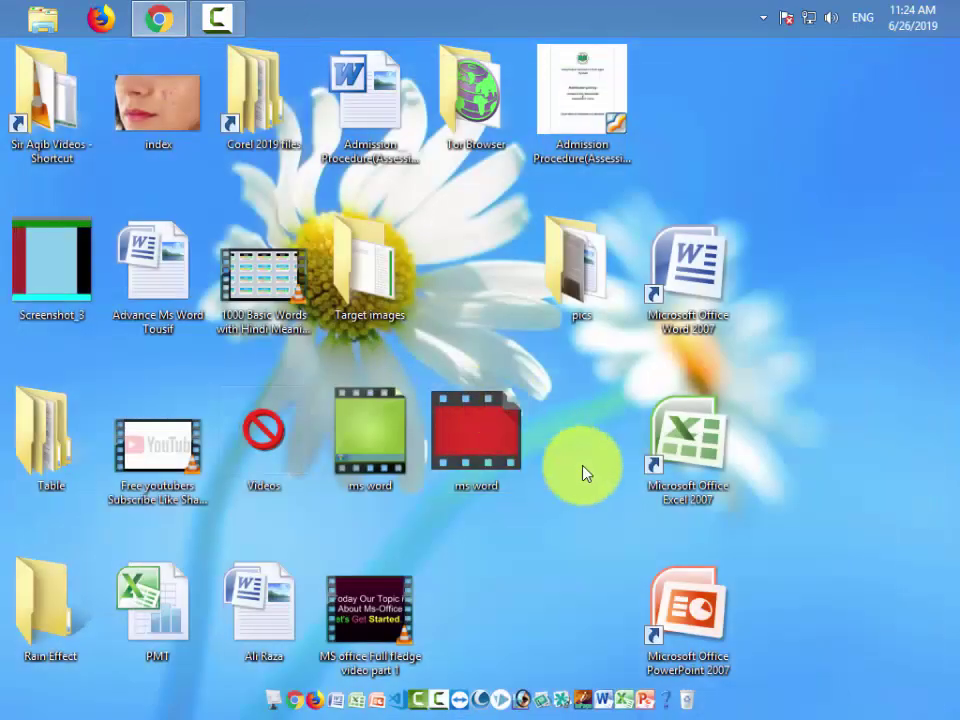
Launch Excel 2007 maximized and browse the conditional formatting, table style and cell style galleries
double_click(713, 465)
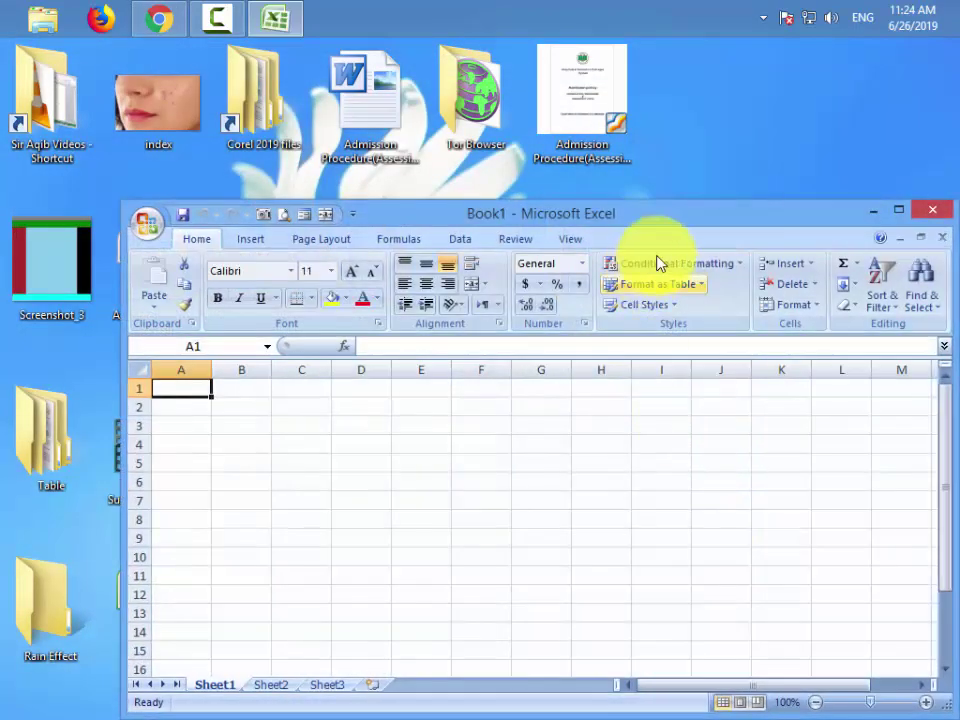
double_click(703, 216)
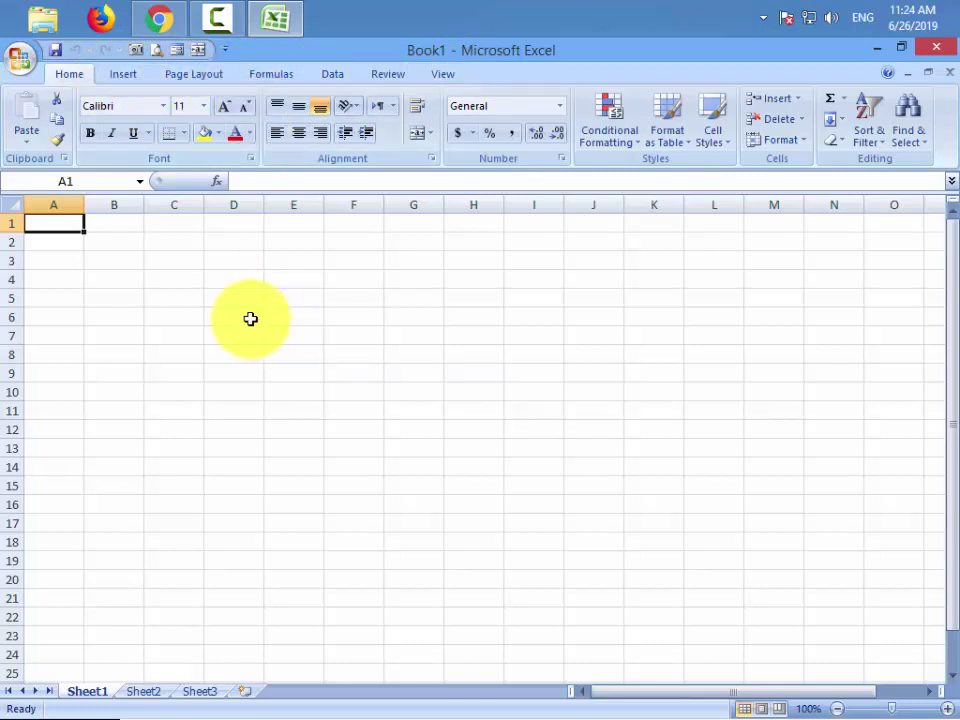
left_click(598, 124)
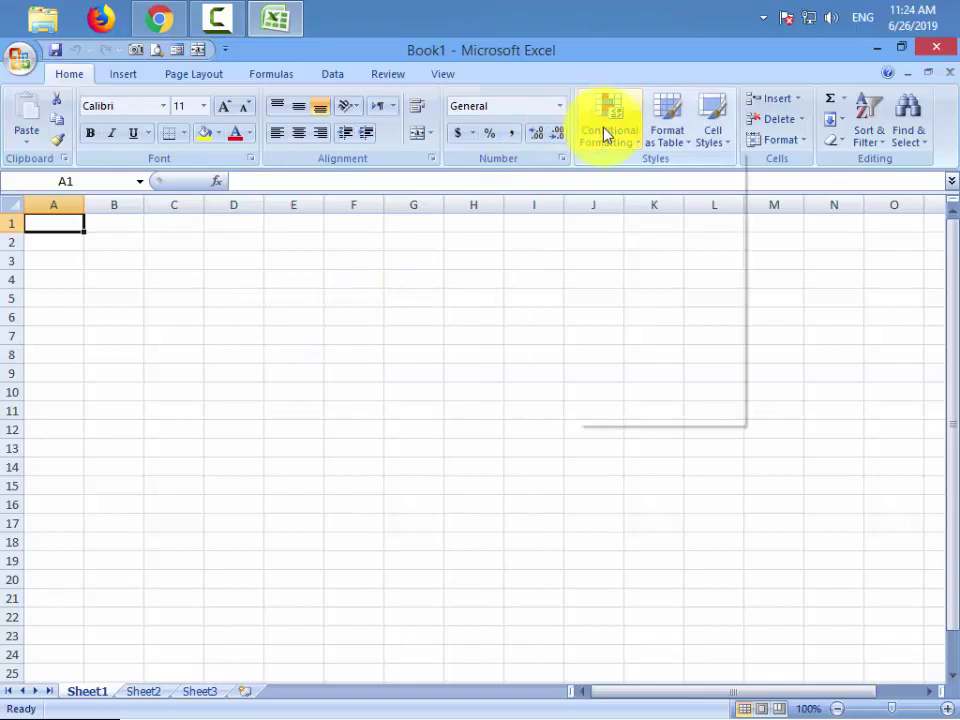
left_click(663, 133)
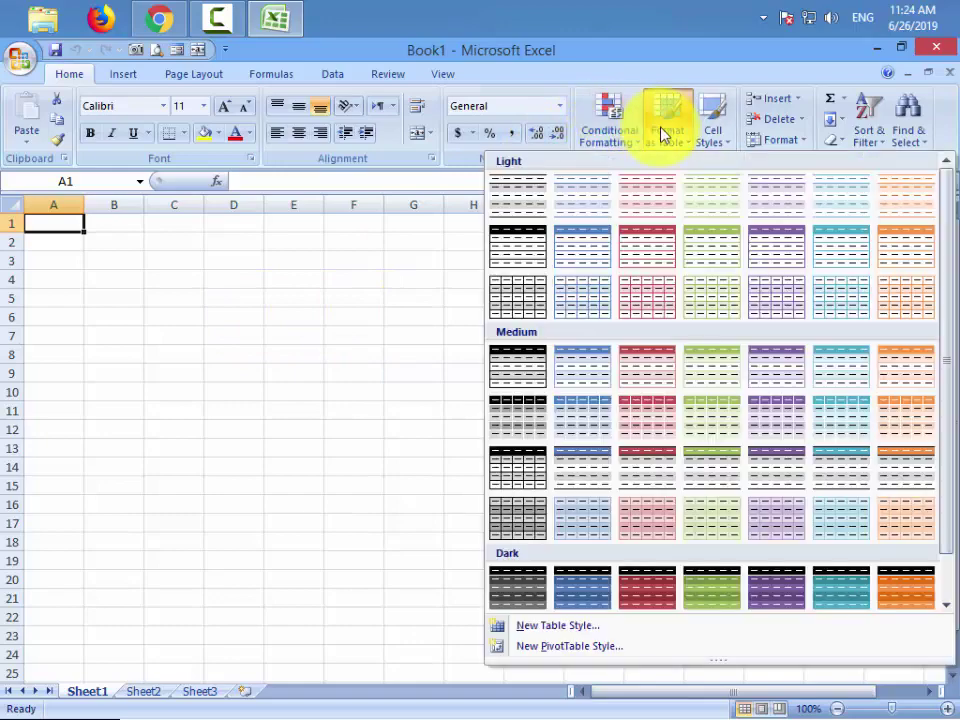
left_click(720, 122)
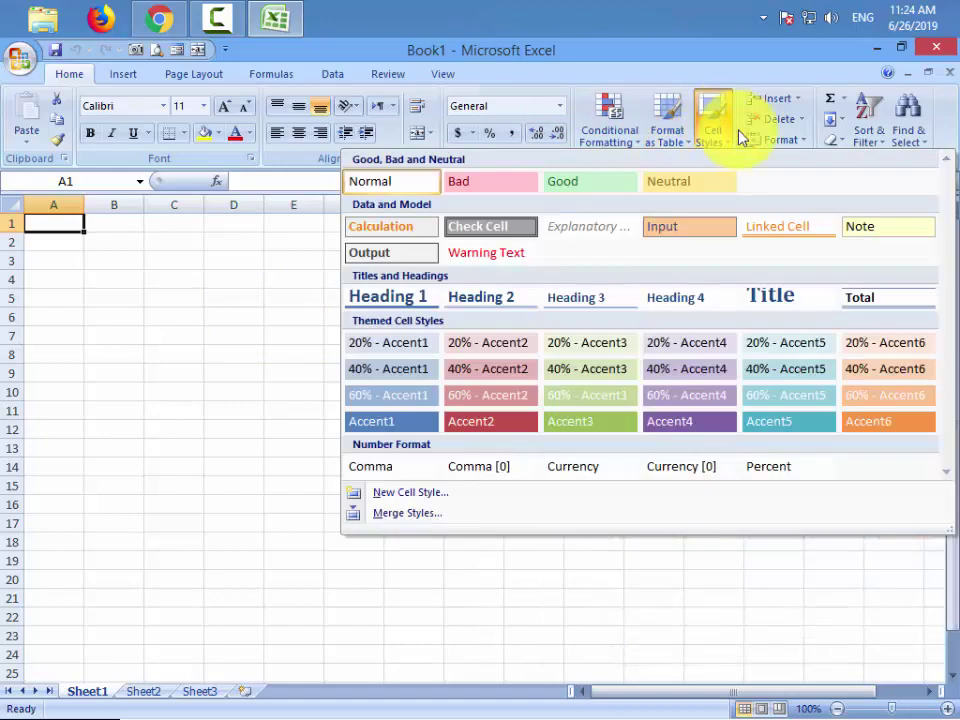
Browse the Page Layout and Insert tabs, make G2 active, and show the View options
left_click(190, 75)
left_click(118, 77)
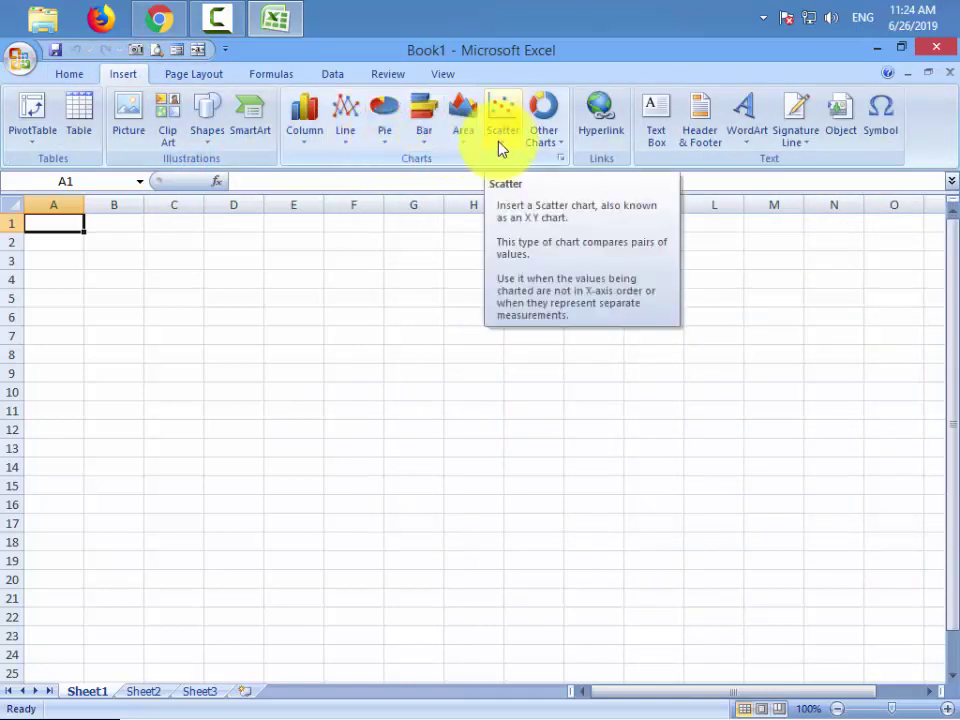
left_click(197, 75)
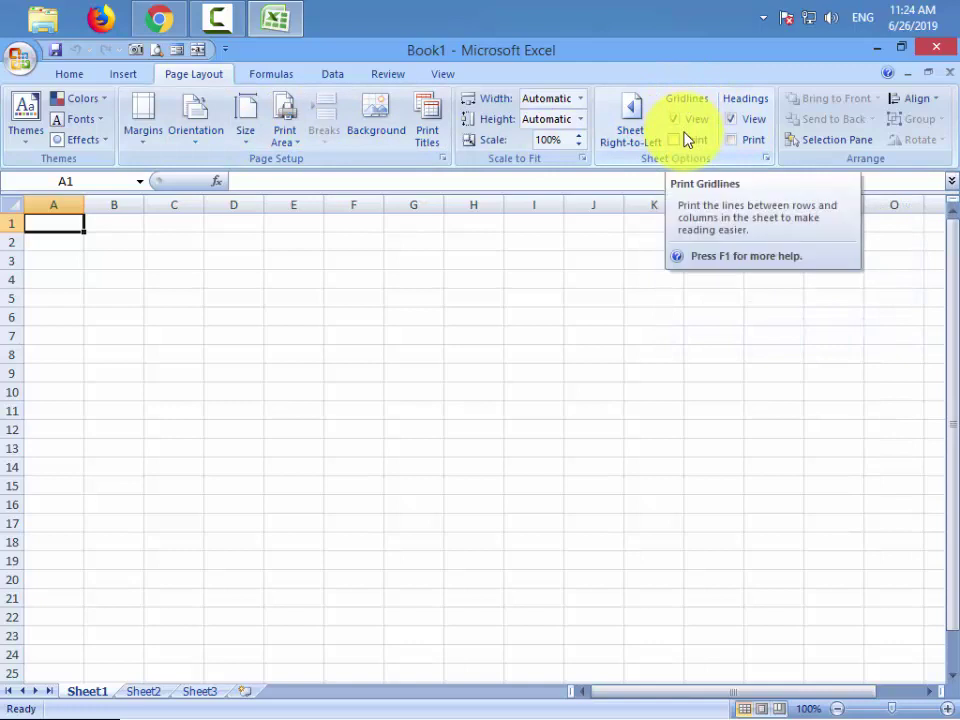
left_click(403, 241)
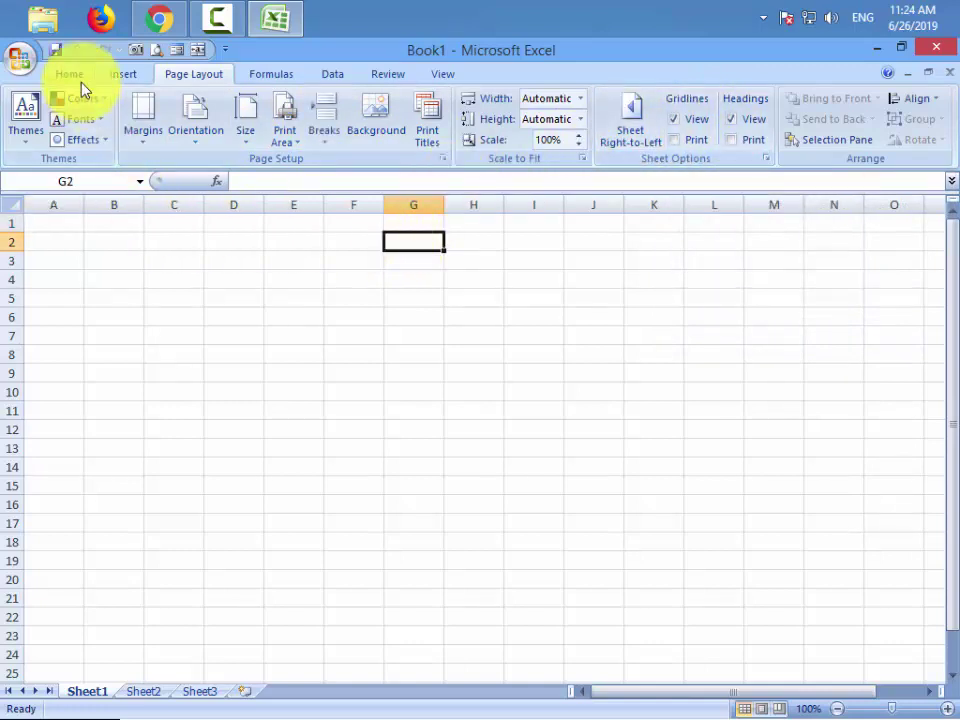
left_click(443, 76)
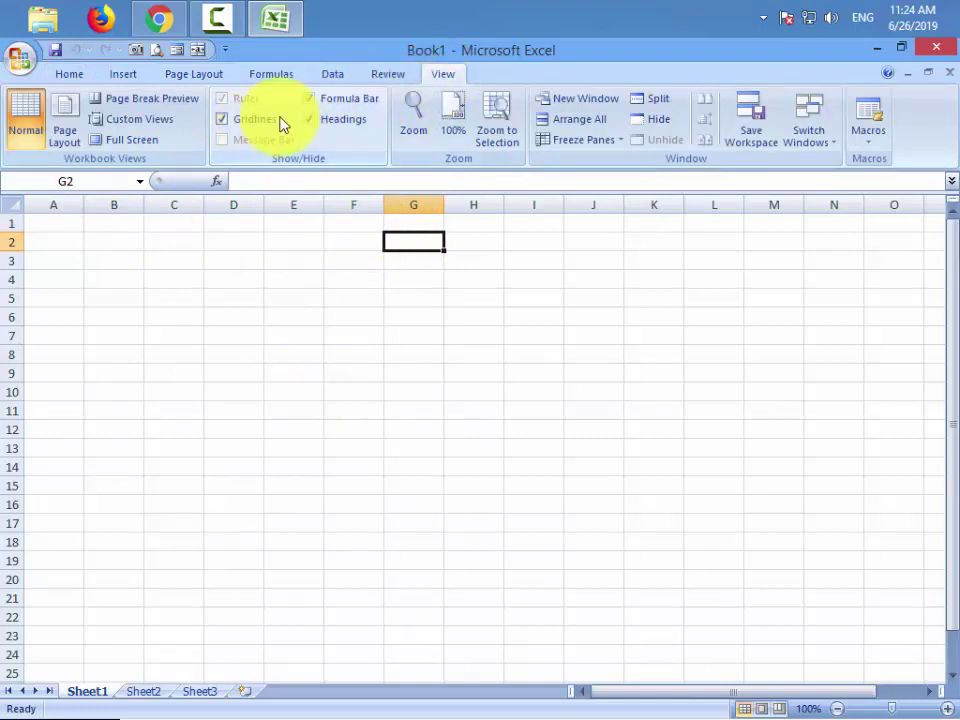
Hide and restore the formula bar, then hide the sheet gridlines
left_click(313, 101)
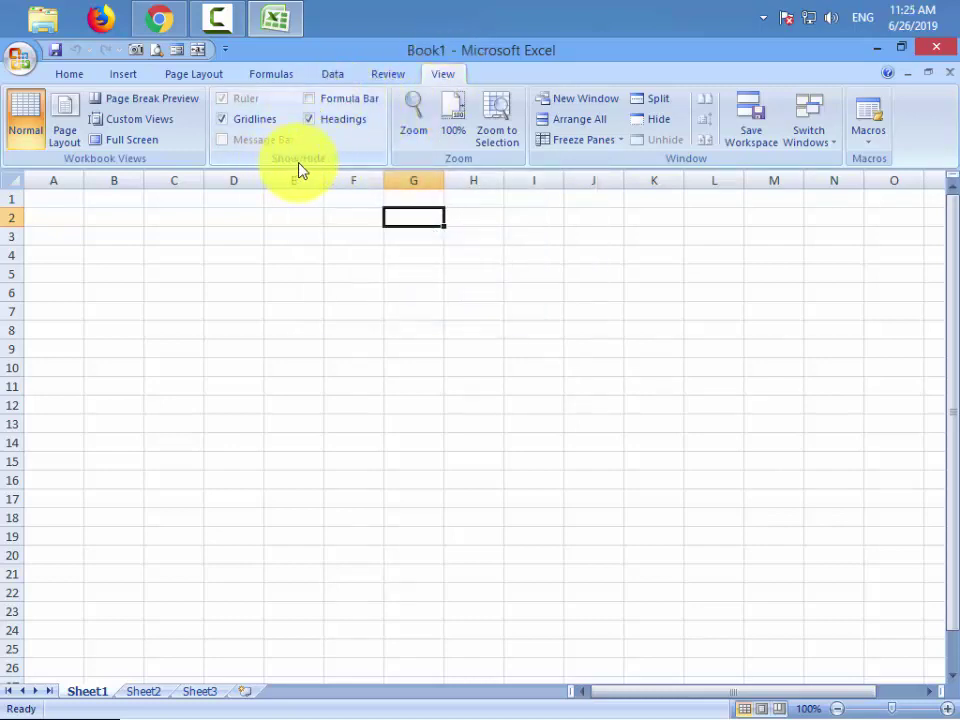
left_click(360, 101)
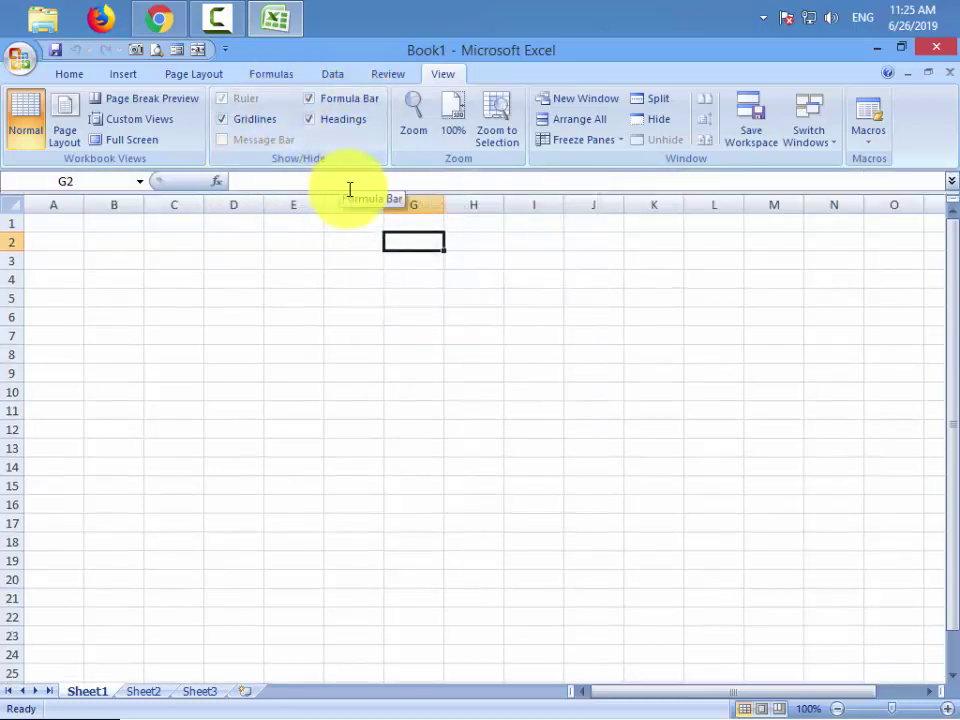
left_click(244, 120)
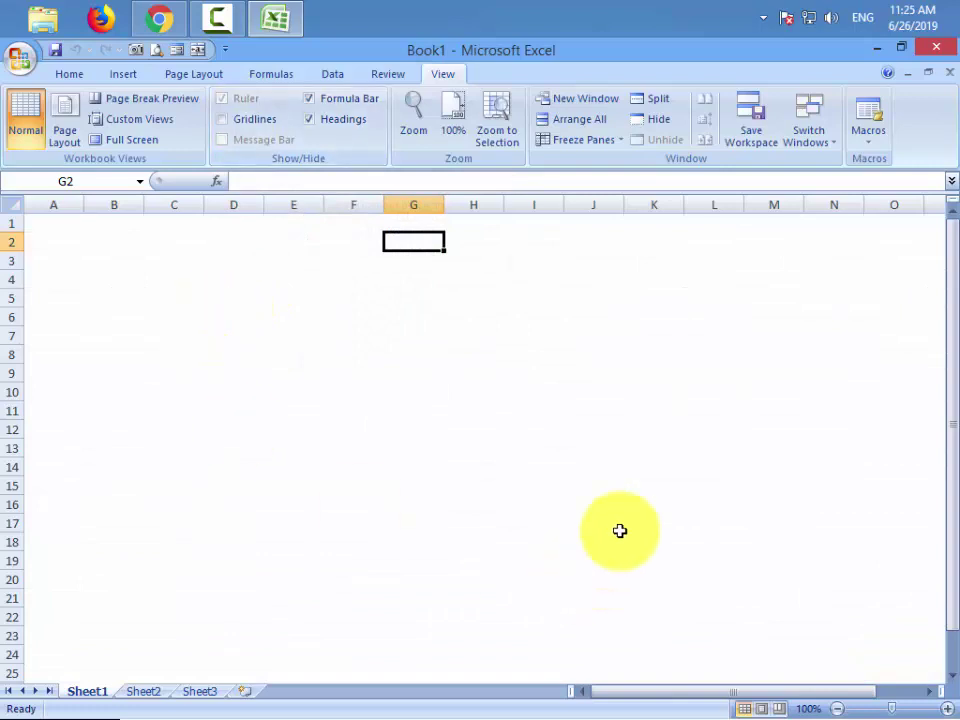
Select ranges B4:H14 and C3:E16 and several single cells, then return to Home
left_click_drag(114, 282, 570, 478)
left_click(650, 485)
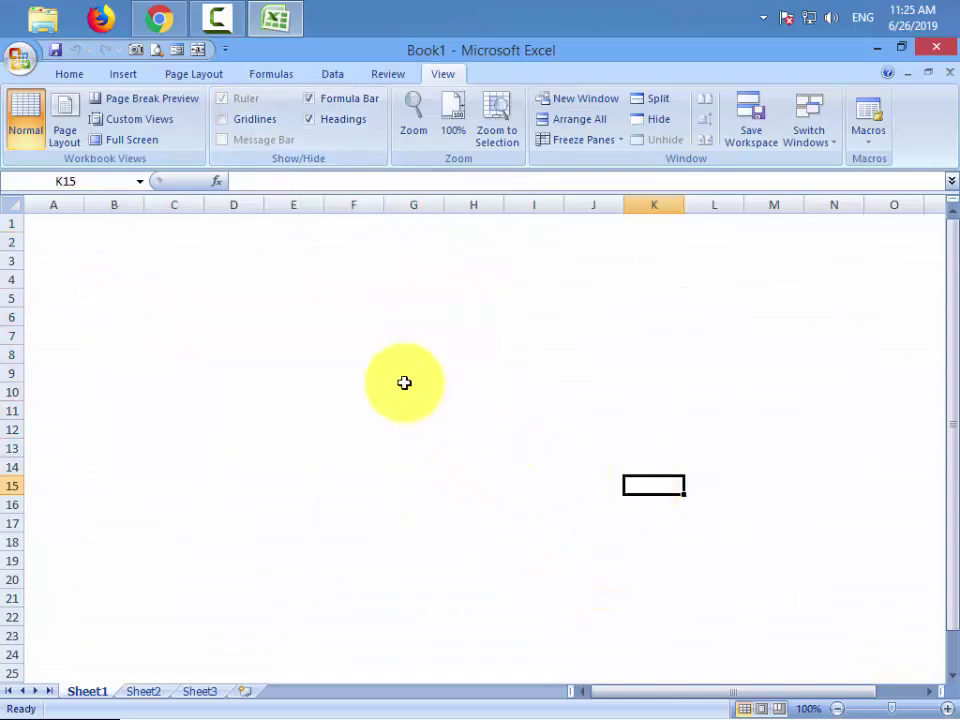
left_click(267, 423)
left_click(293, 517)
left_click_drag(180, 262, 296, 500)
left_click(396, 356)
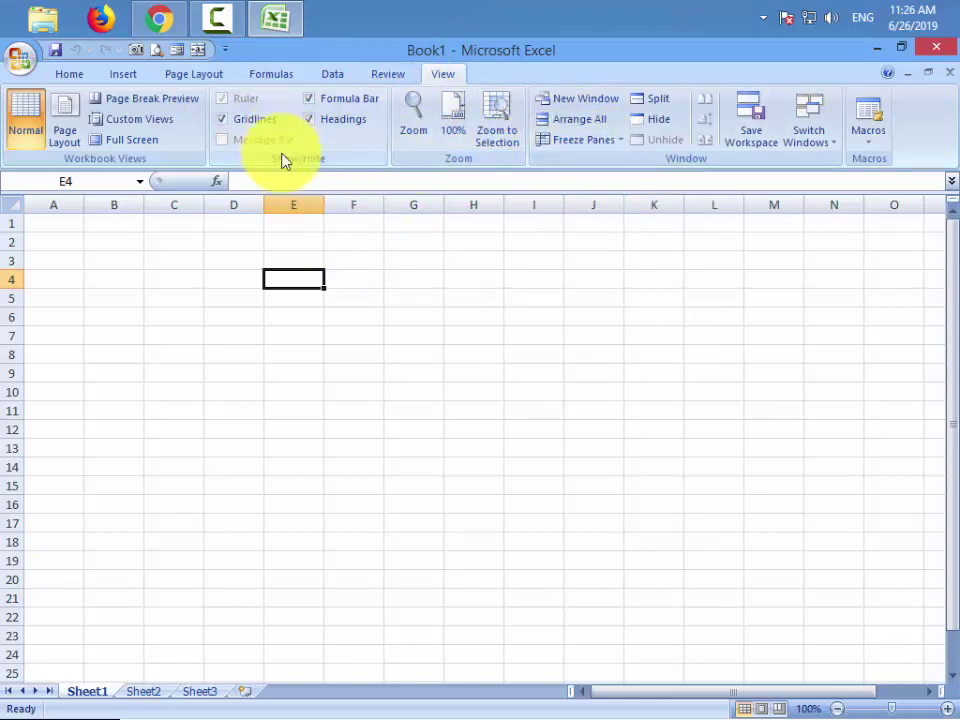
left_click(70, 76)
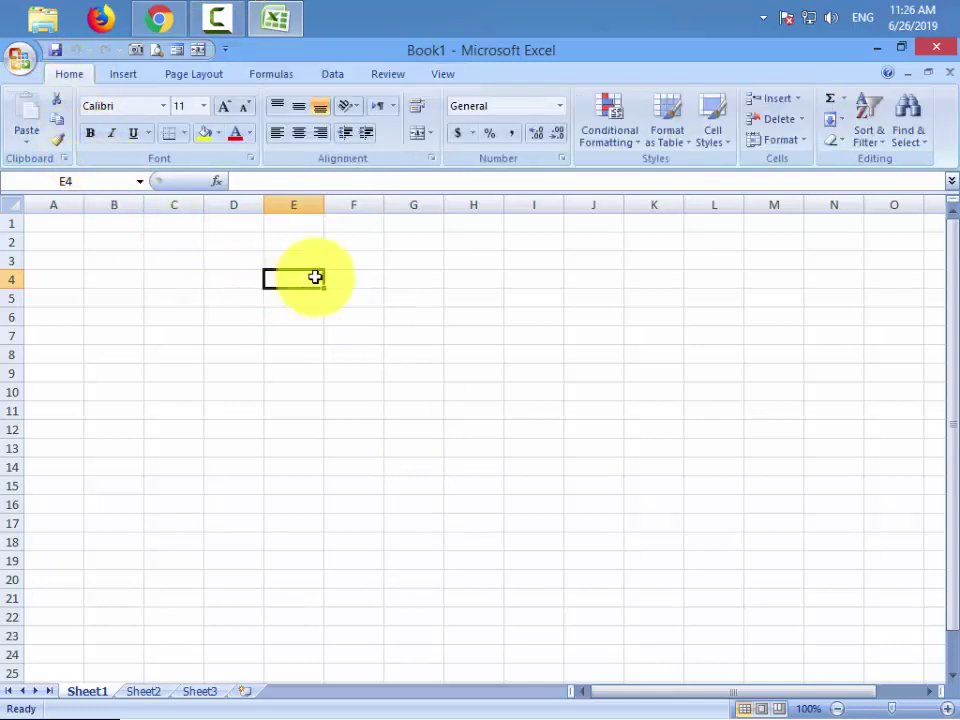
Try test selections such as A1:I18, finishing with the range A1:F10 selected
left_click(379, 313)
left_click_drag(60, 225, 638, 668)
left_click(293, 390)
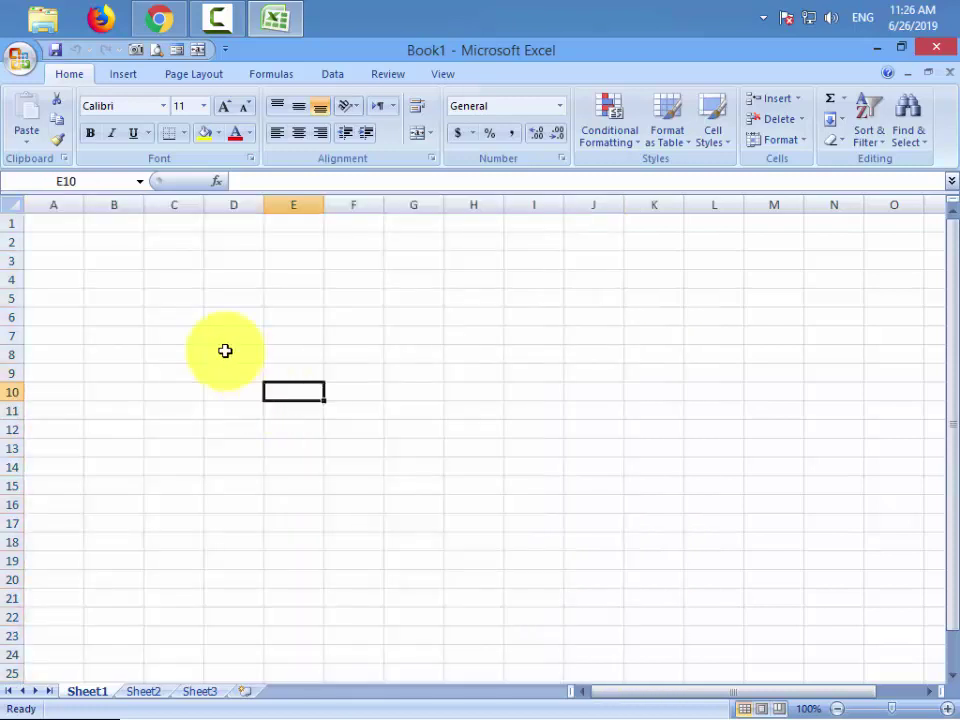
left_click(53, 224)
left_click_drag(53, 224, 650, 705)
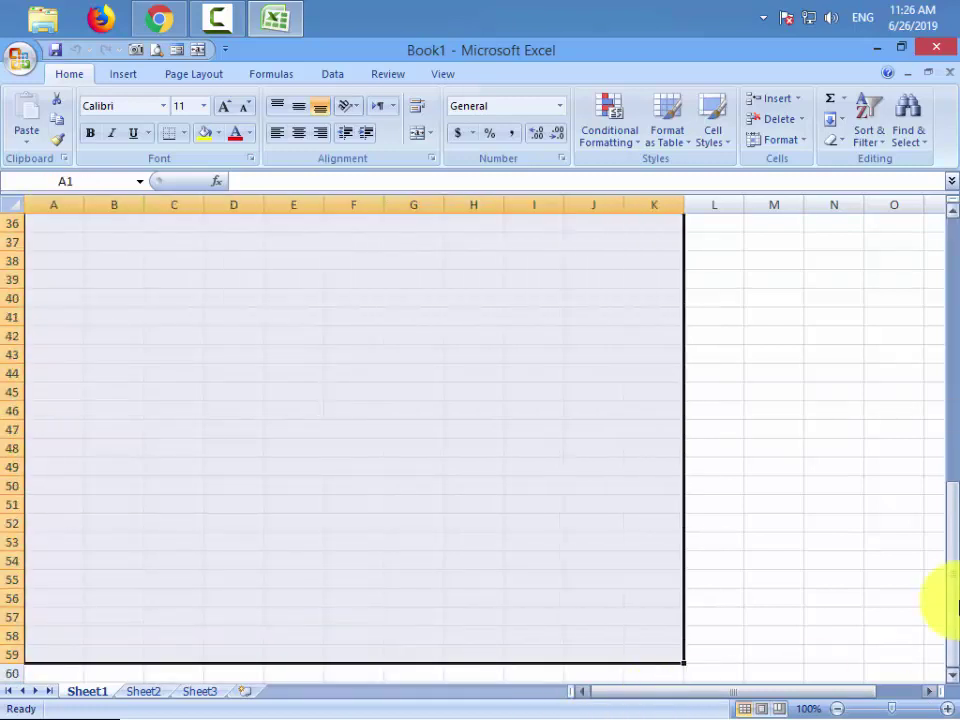
left_click_drag(951, 560, 955, 262)
left_click(710, 334)
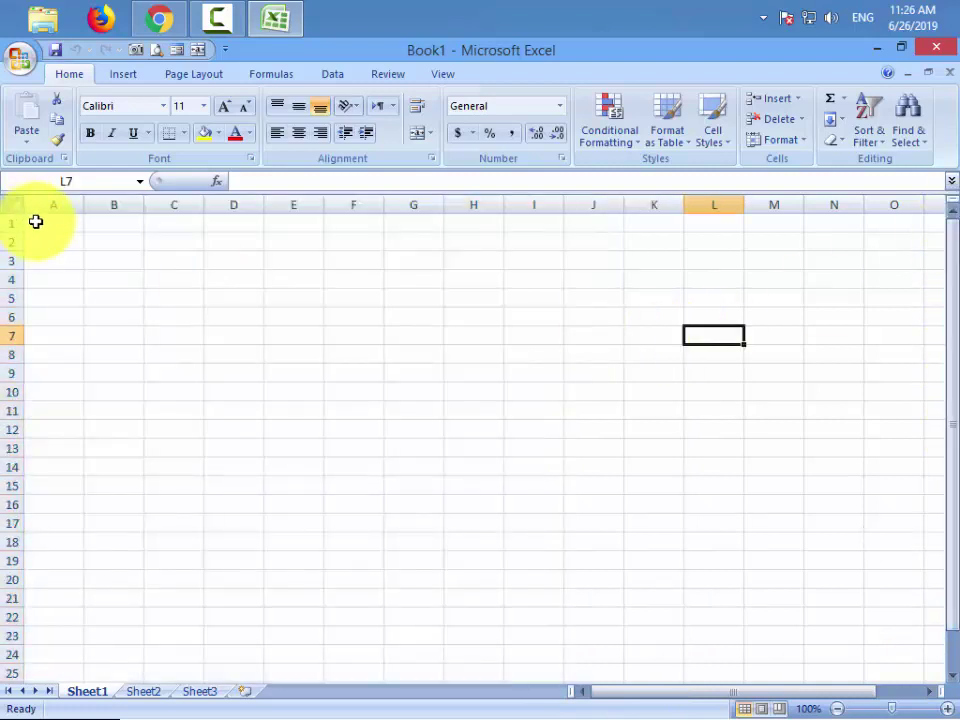
left_click_drag(35, 221, 349, 393)
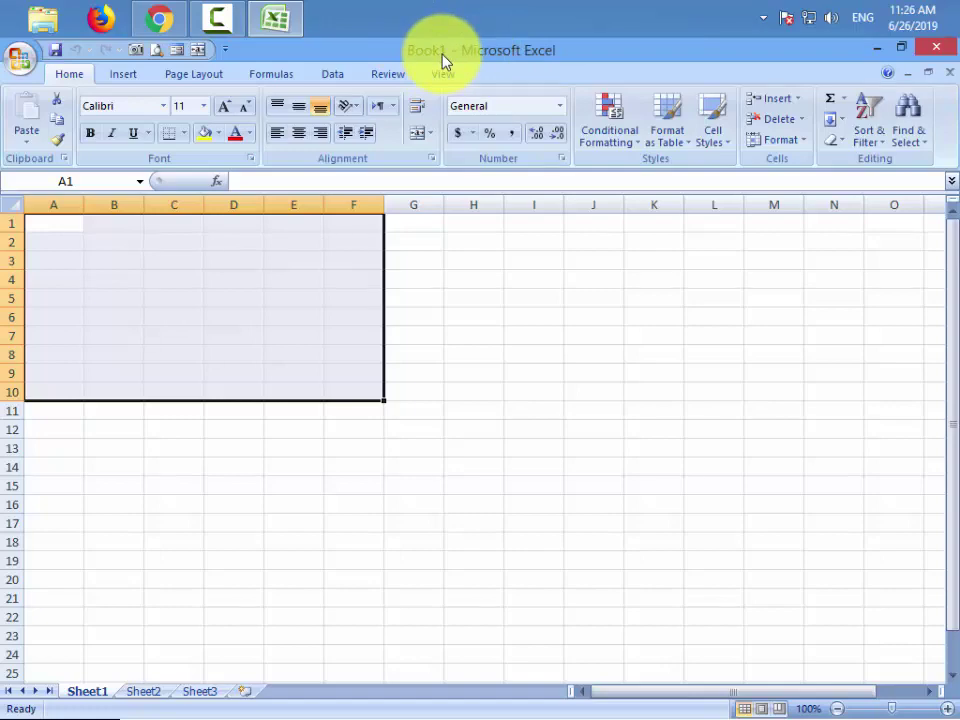
Save the workbook as 'Excel sheet 1' through the F12 Save As dialog
key("F12")
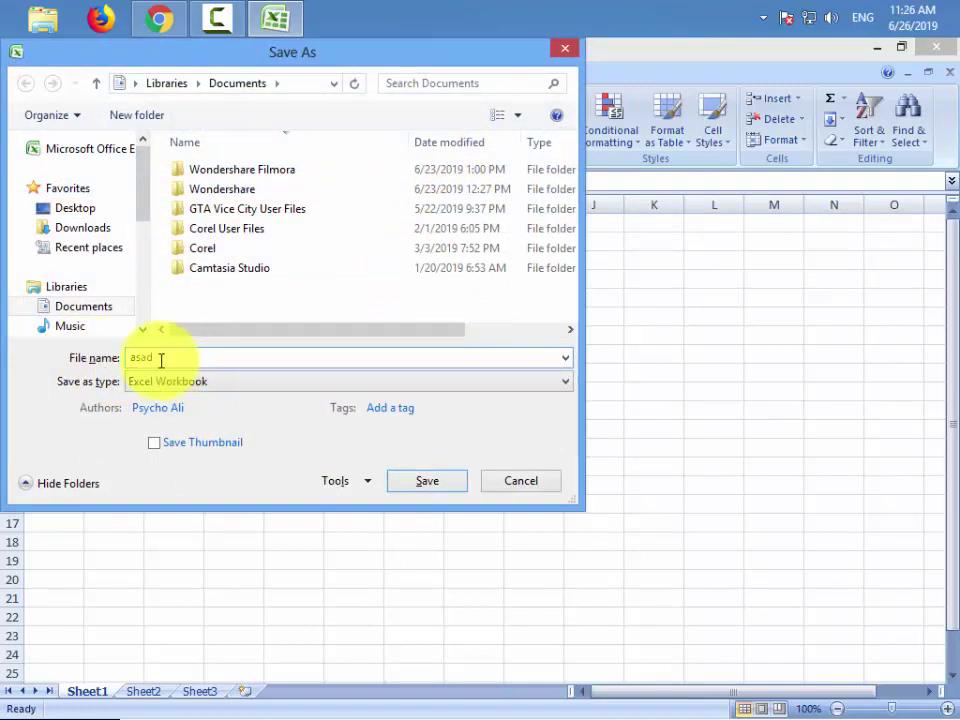
left_click_drag(160, 360, 104, 352)
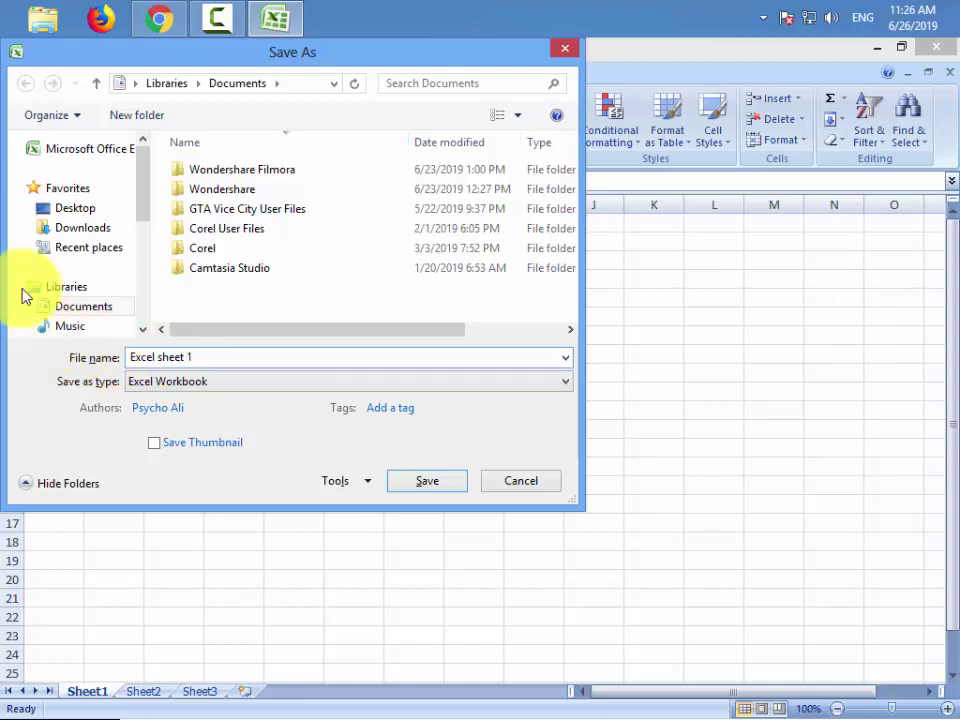
left_click(55, 208)
left_click(450, 480)
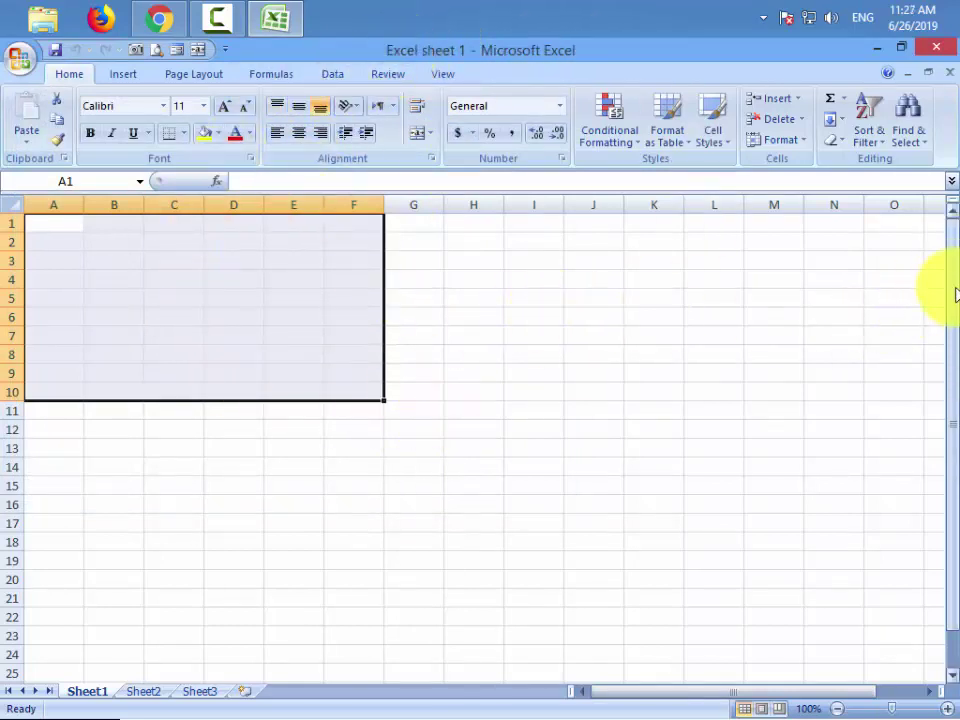
Select and deselect columns C through F and rows from row 1 downward via headers
left_click_drag(943, 289, 943, 396)
left_click_drag(817, 693, 835, 693)
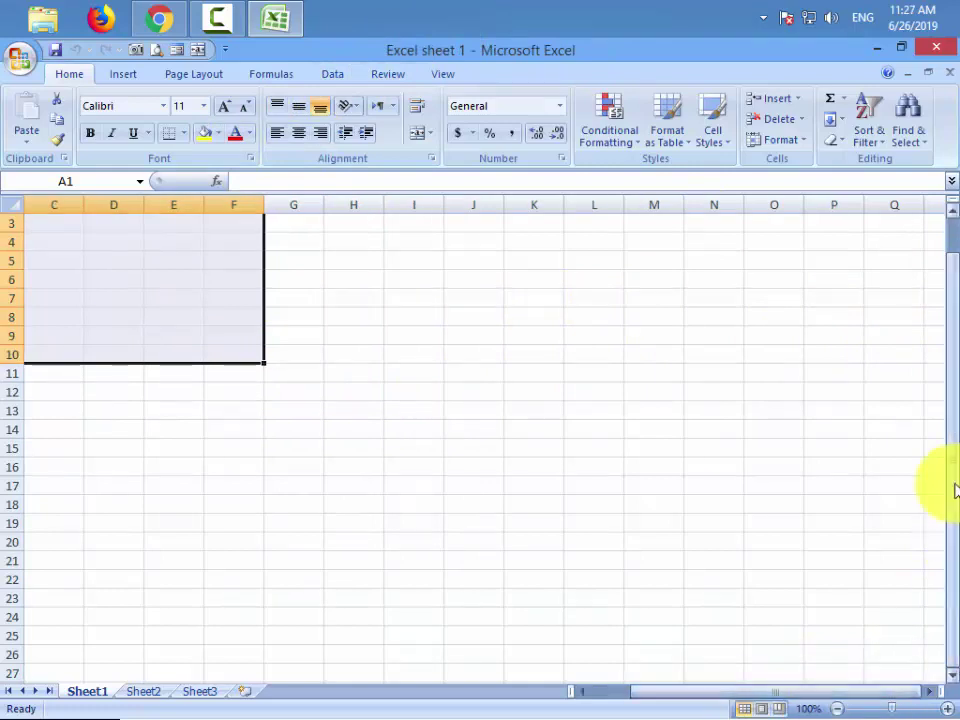
scroll(953, 489, "up", 1)
left_click(233, 316)
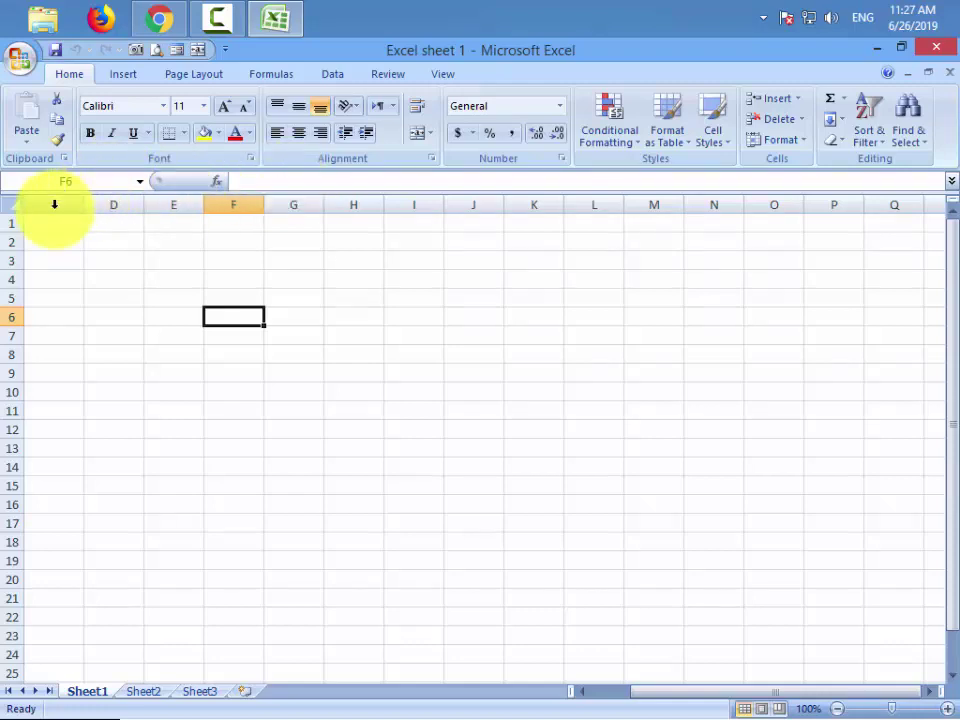
mouse_move(54, 204)
left_mouse_down()
mouse_move(260, 204)
mouse_move(440, 230)
left_mouse_up()
left_click_drag(662, 691, 394, 568)
left_click(233, 467)
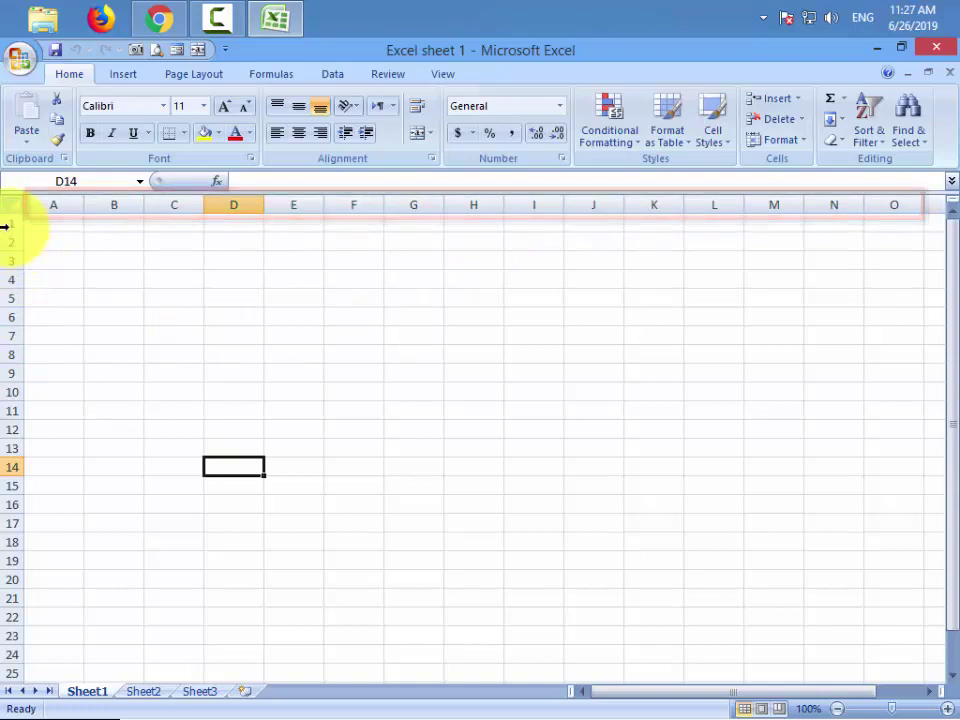
left_click_drag(5, 226, 8, 606)
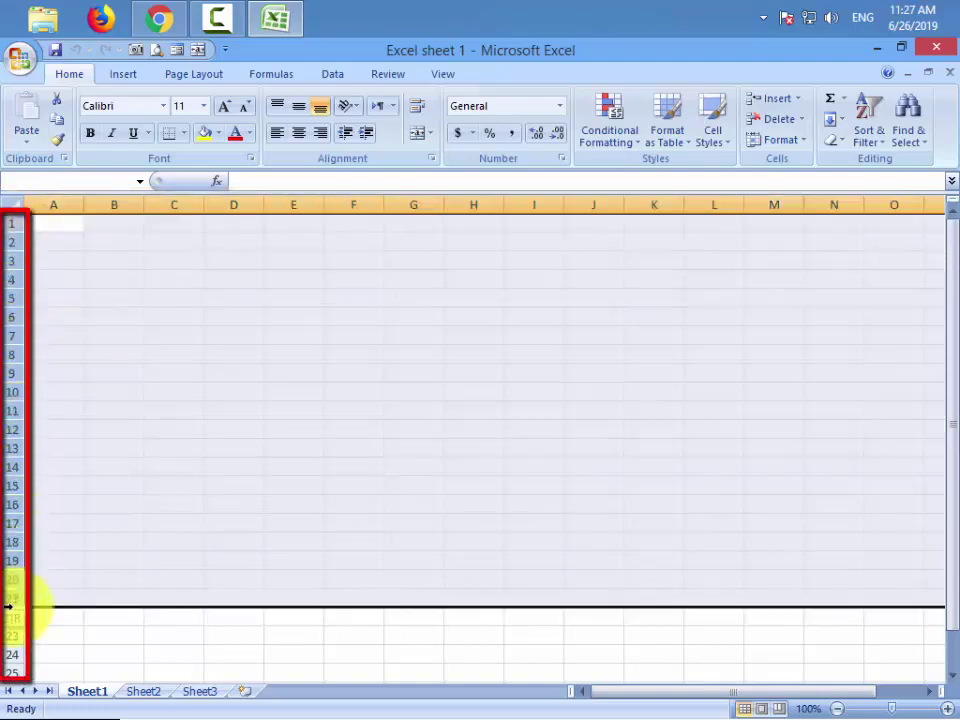
left_click(171, 464)
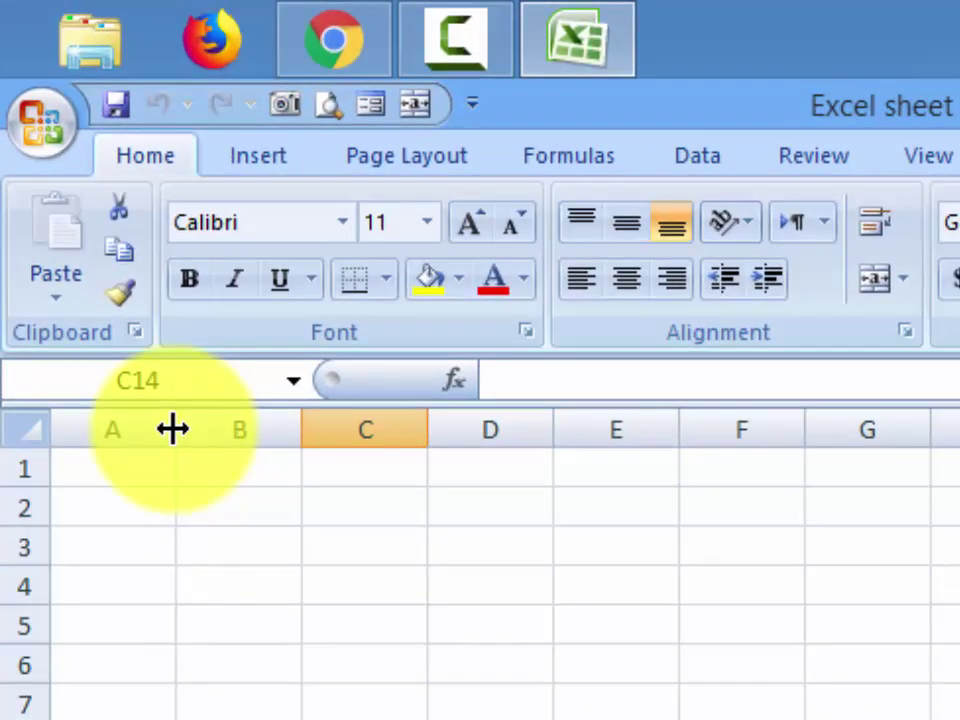
Widen column A, leave column C unchanged, and drag row 4 much taller
left_click_drag(173, 429, 186, 454)
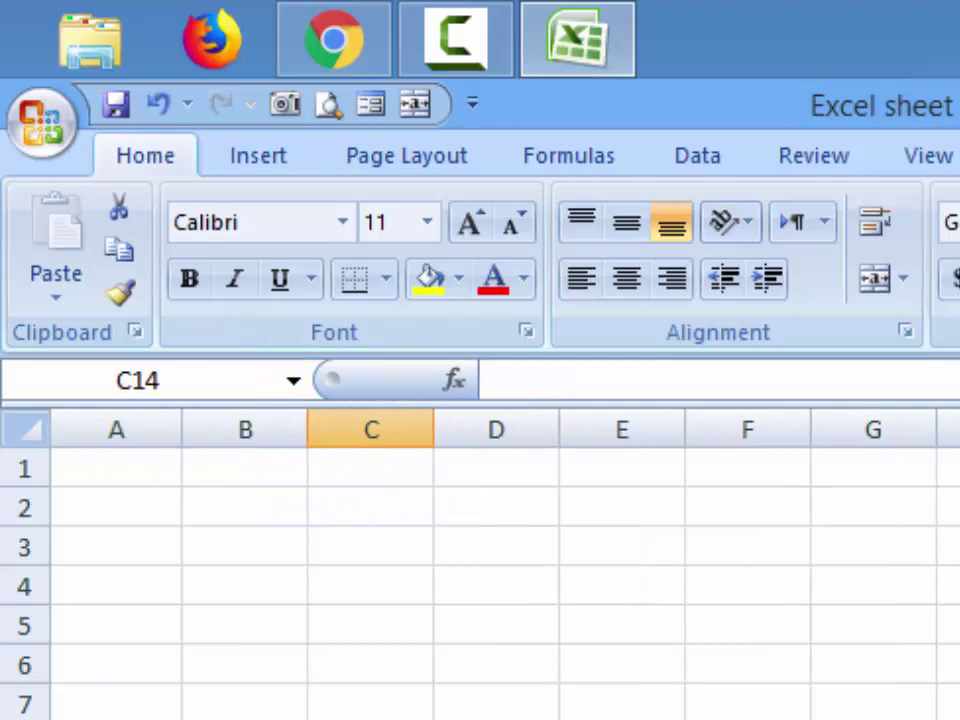
left_click_drag(432, 433, 431, 433)
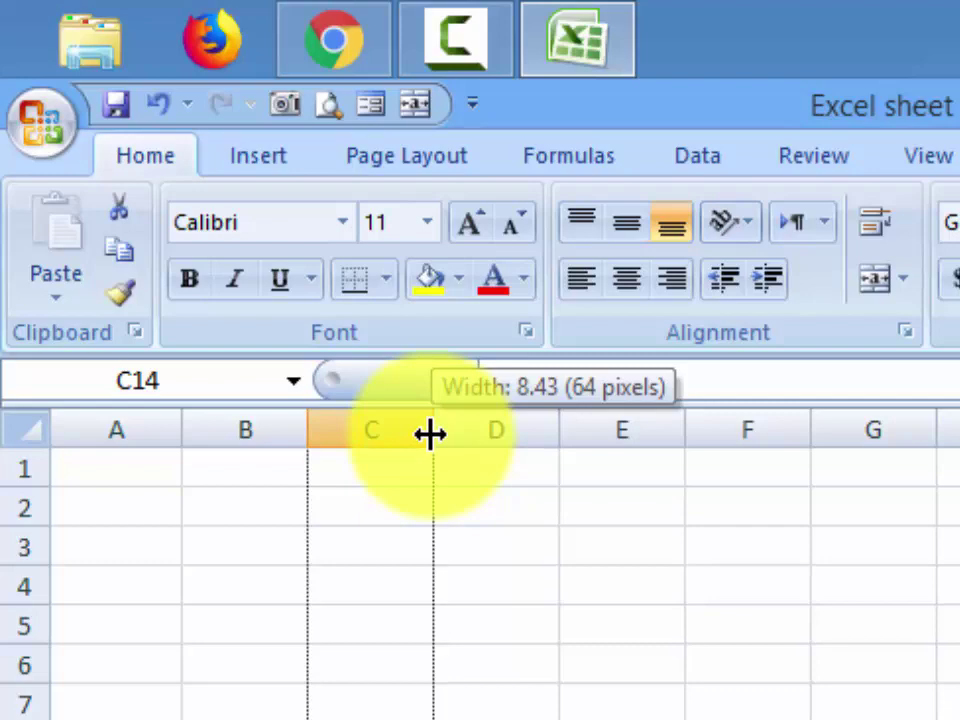
left_click_drag(431, 433, 430, 436)
left_click(349, 581)
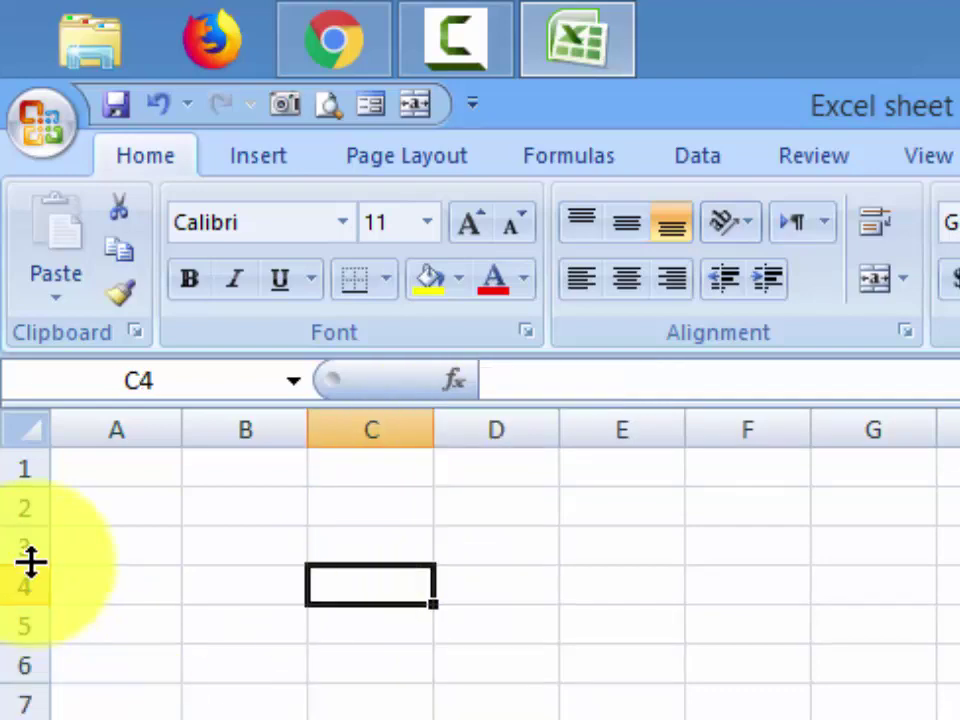
left_click_drag(30, 562, 30, 564)
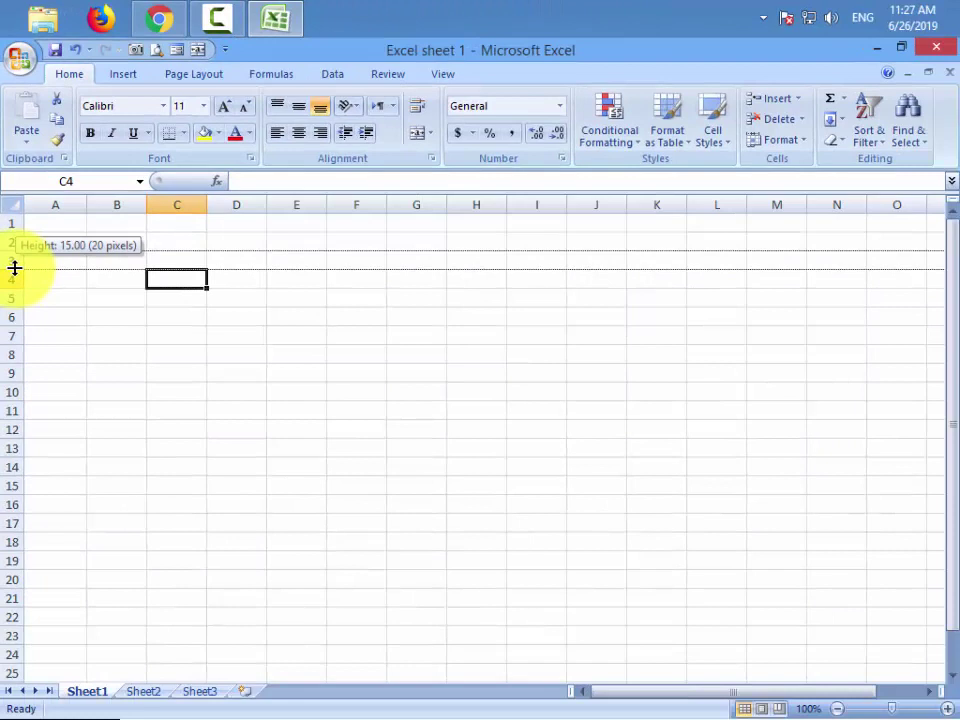
left_click_drag(15, 268, 7, 370)
left_click(109, 454)
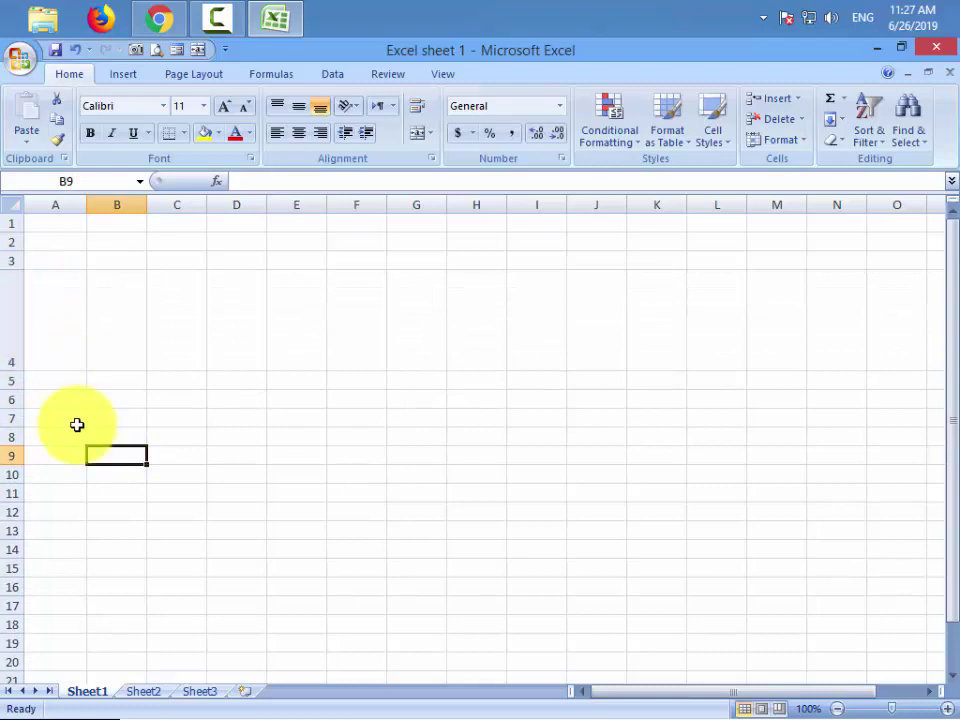
Reset row 4 to a row height of 15
left_click(11, 321)
right_click(12, 322)
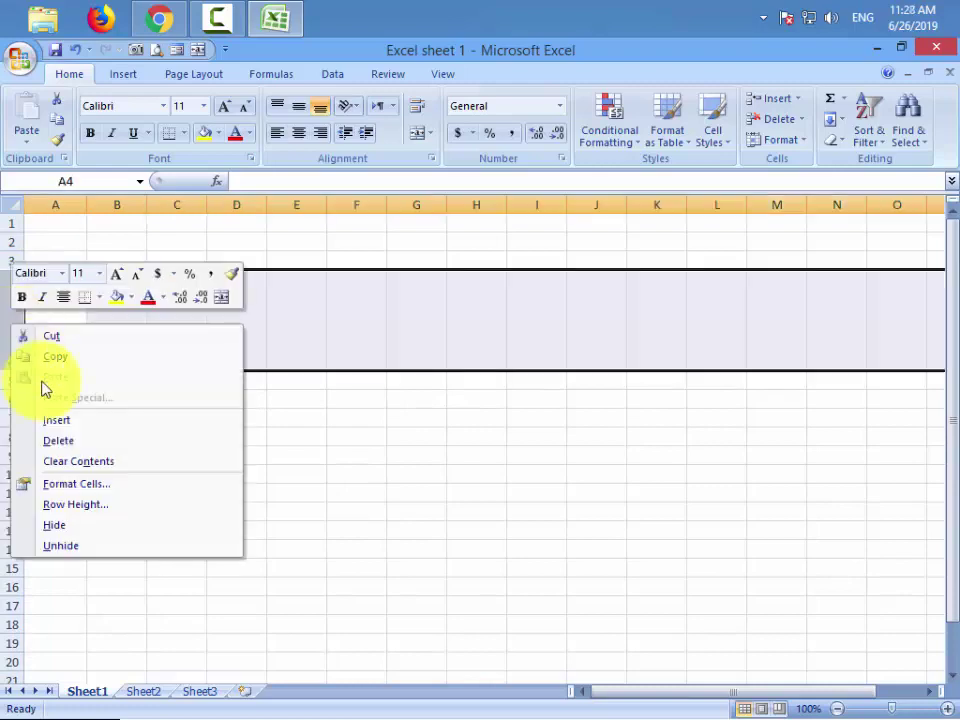
left_click(87, 518)
left_click_drag(71, 467, 222, 303)
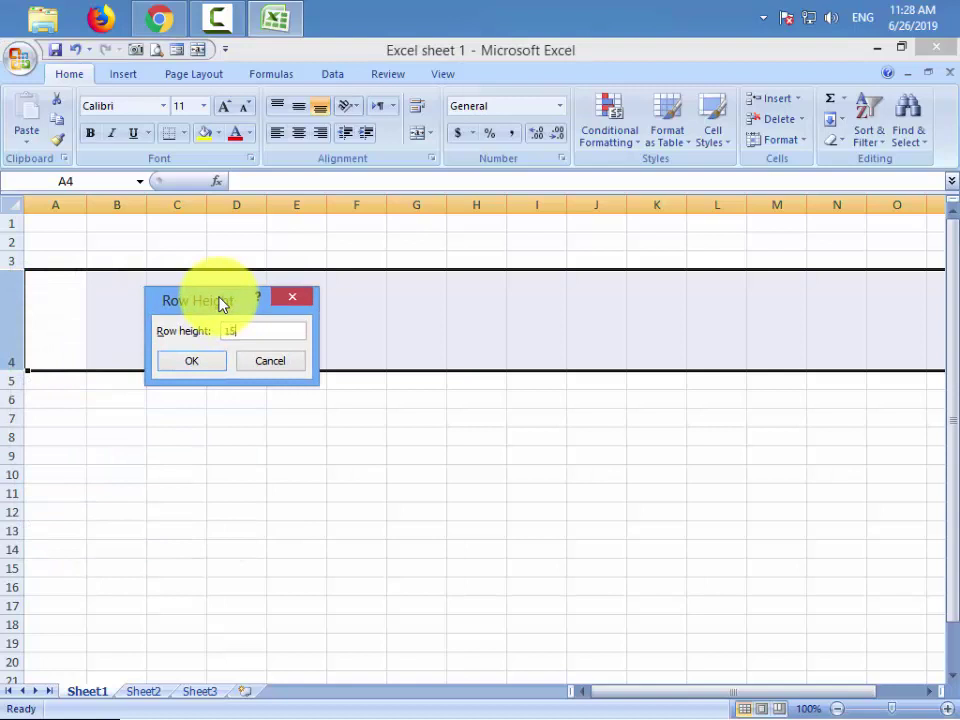
key("Return")
left_click(222, 298)
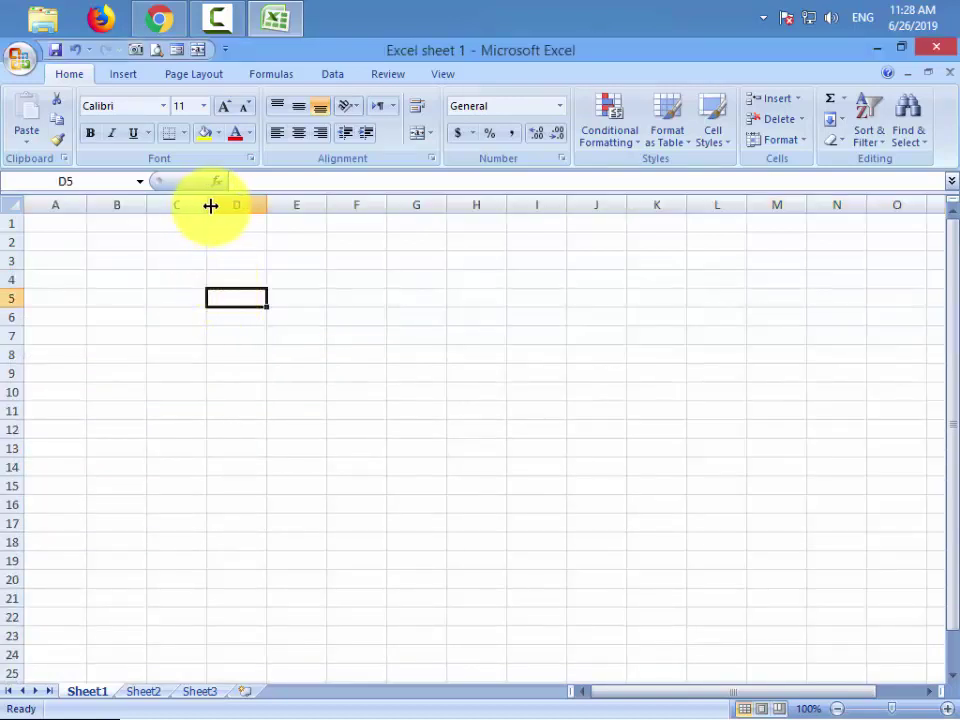
Widen column C, set its width to 15, then narrow it back to 8.43
left_click_drag(210, 205, 416, 205)
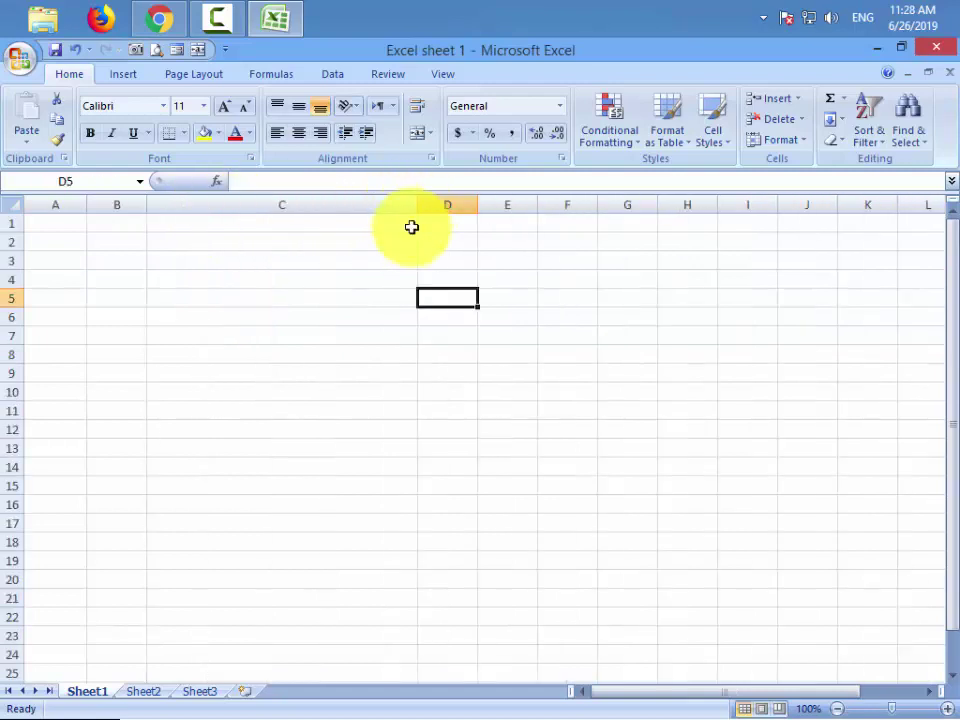
left_click(474, 205)
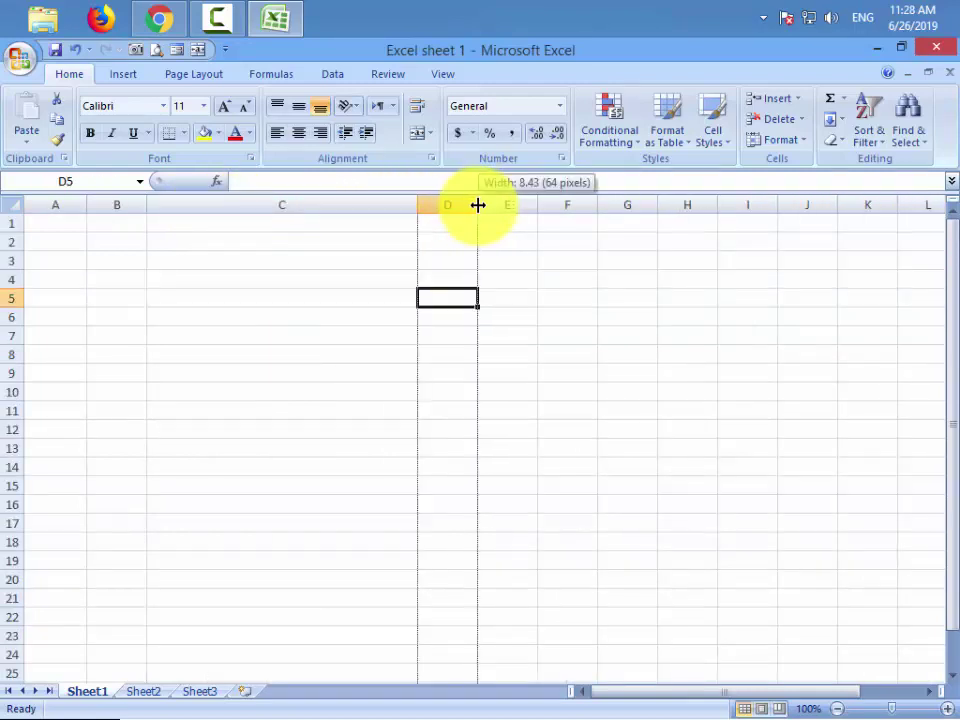
right_click(351, 204)
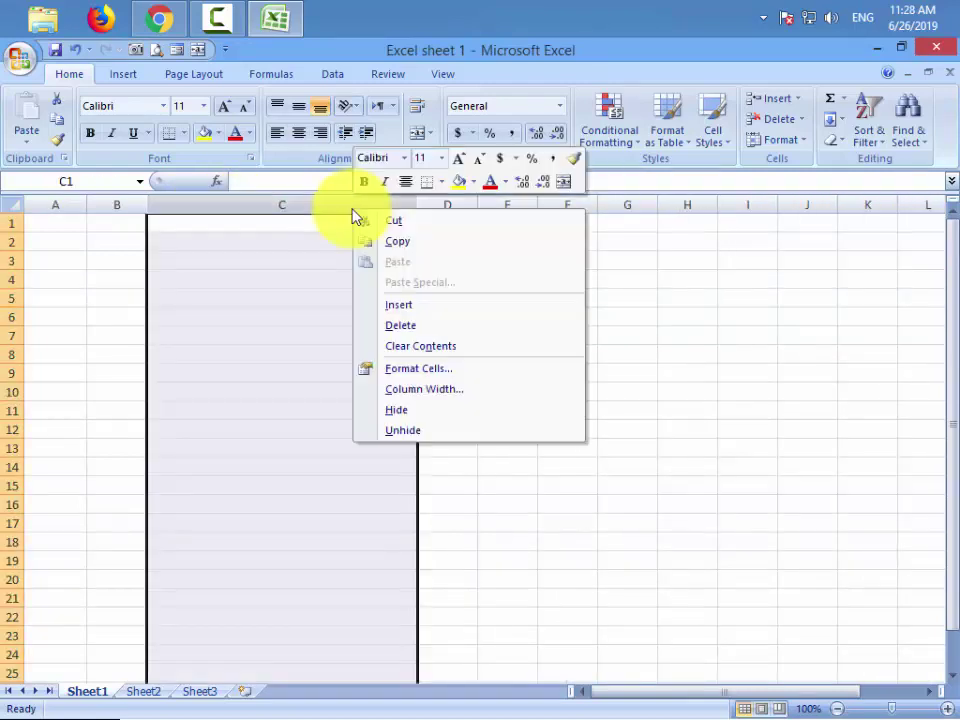
left_click(424, 400)
type("15")
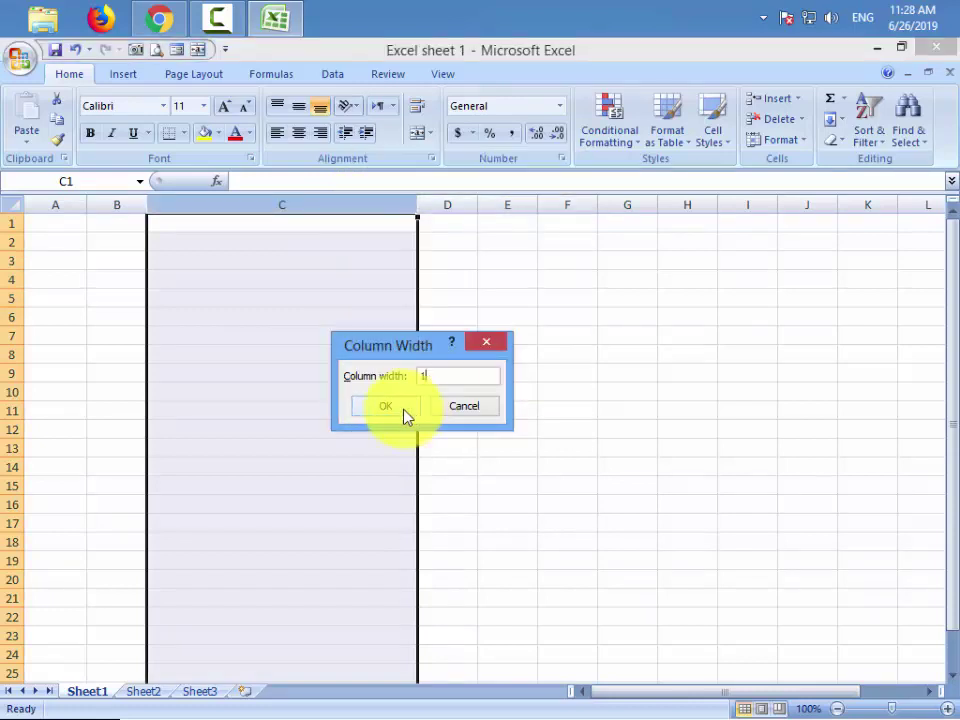
left_click(405, 412)
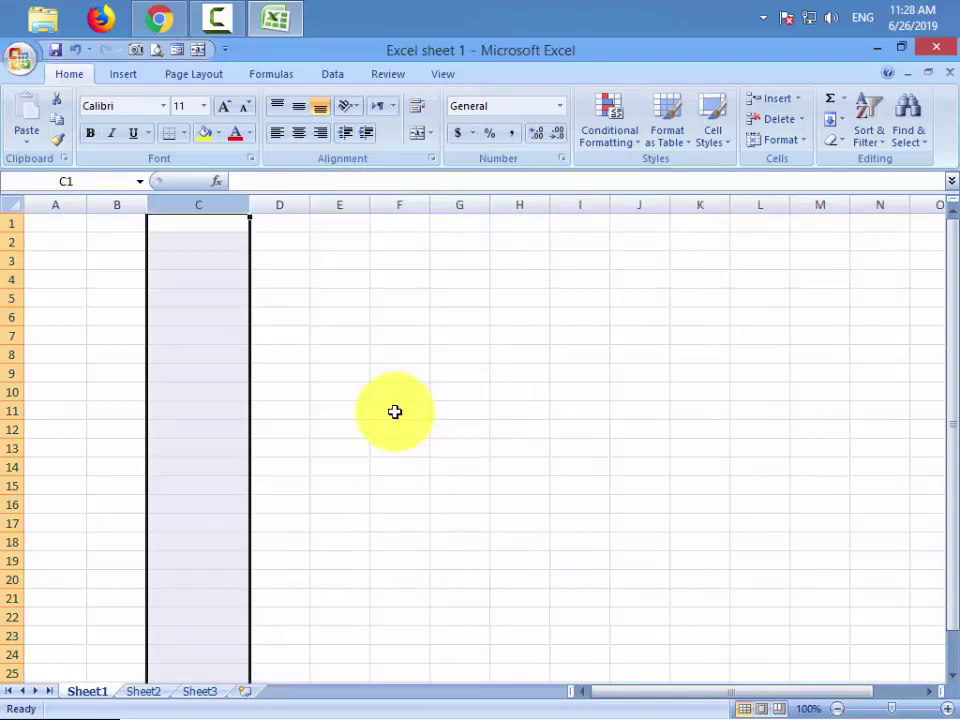
left_click(396, 411)
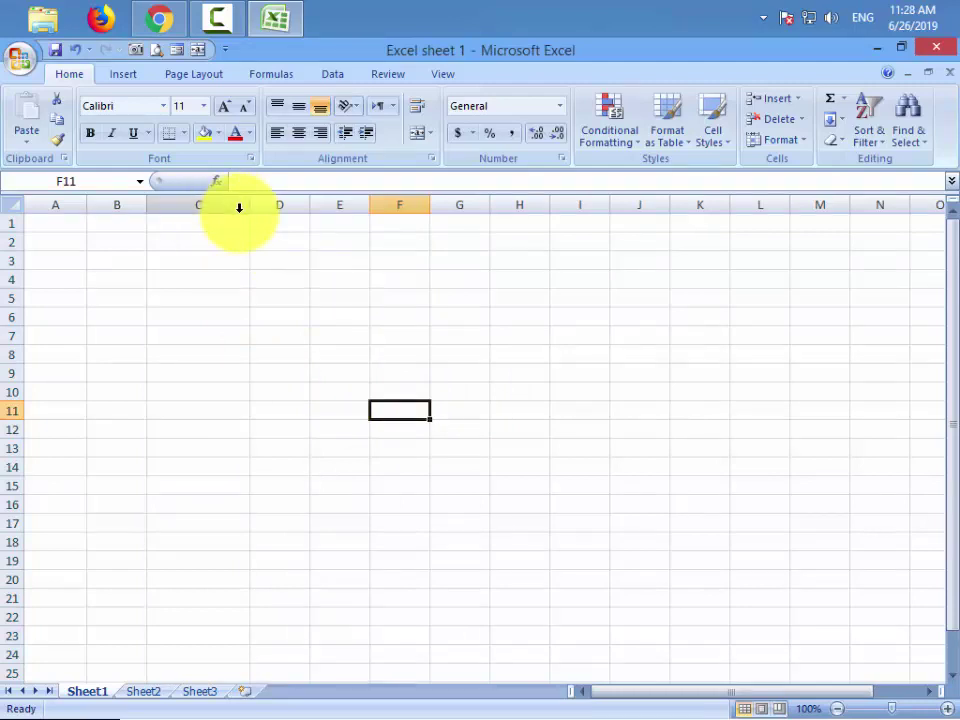
left_click_drag(248, 207, 201, 205)
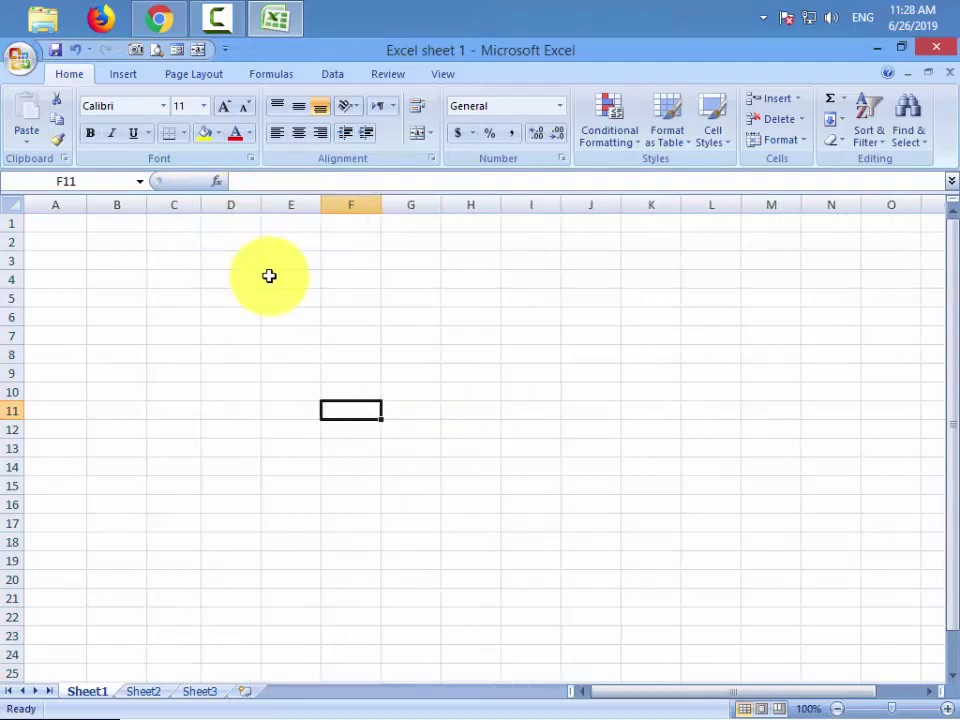
left_click(270, 278)
Set columns A–G to width 5, then undo that change
left_click_drag(60, 203, 392, 199)
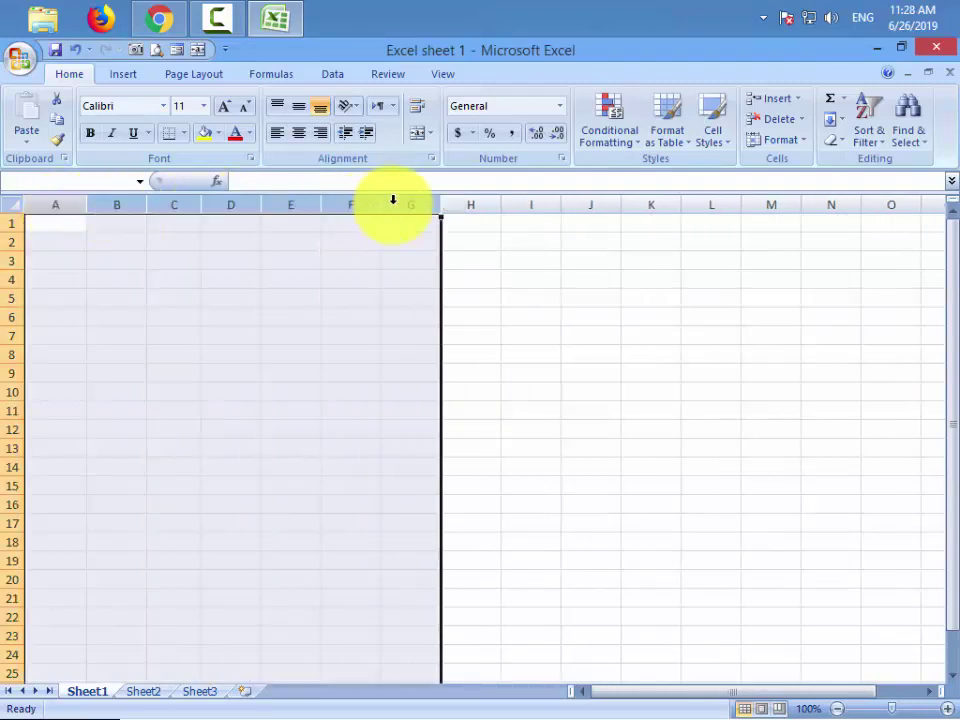
right_click(346, 205)
left_click(438, 391)
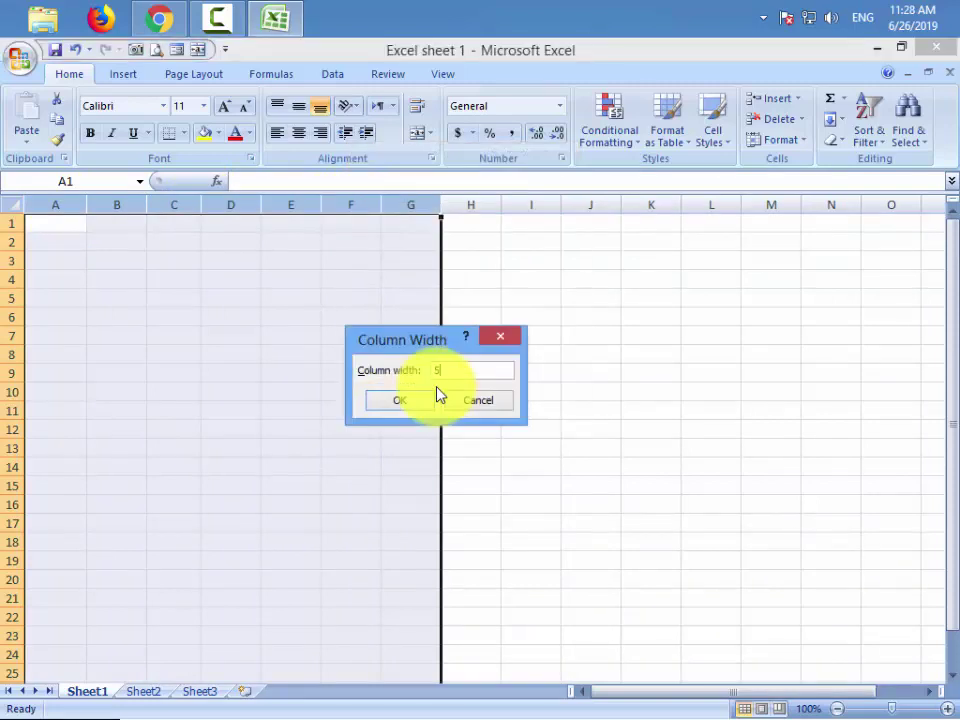
left_click(433, 396)
left_click(435, 390)
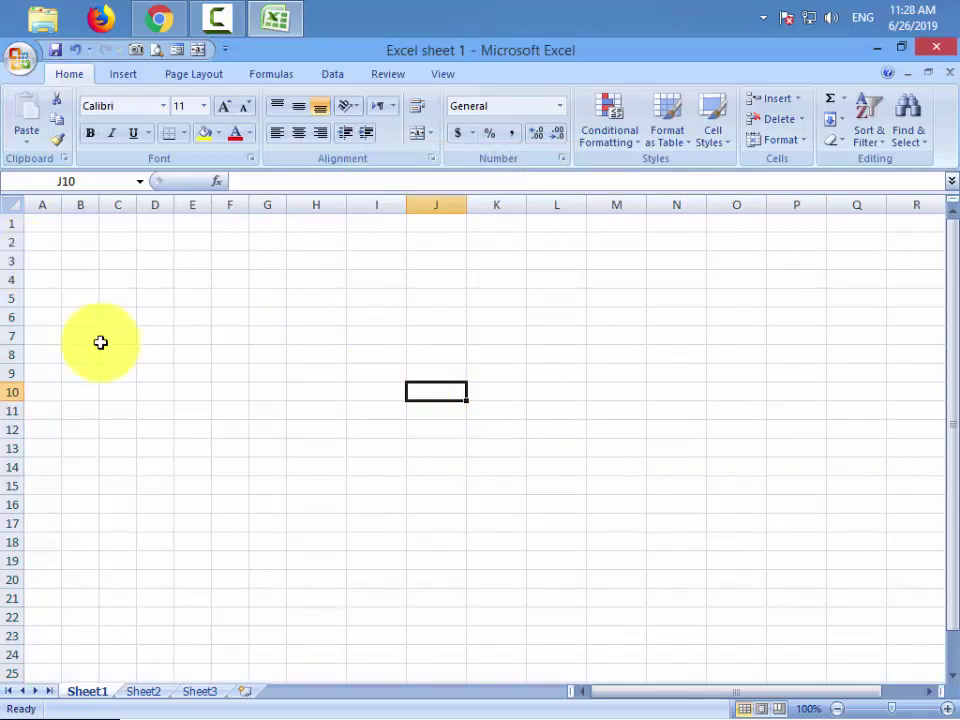
key("ctrl+z")
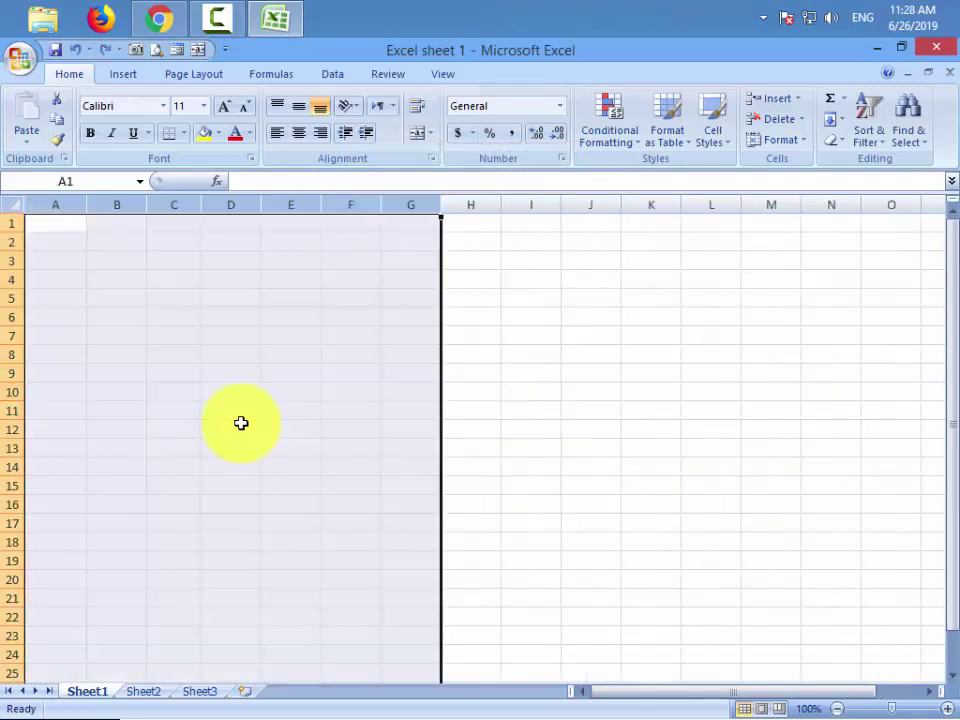
Add six worksheets, Sheet4 through Sheet9, ending on the blank Sheet9
left_click(493, 411)
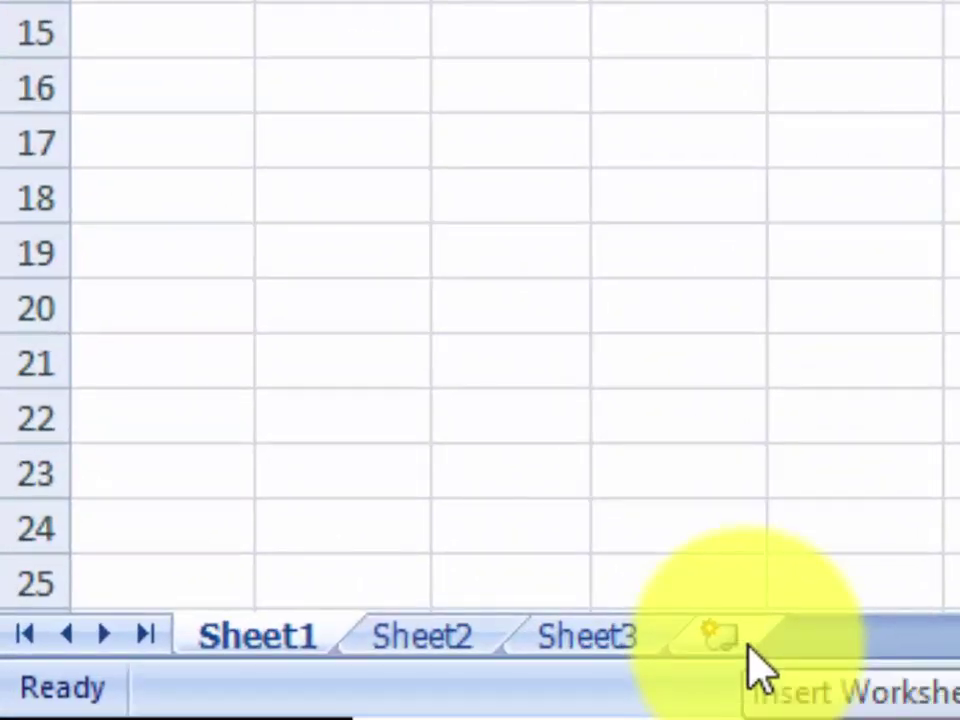
left_click(748, 645)
left_click(880, 648)
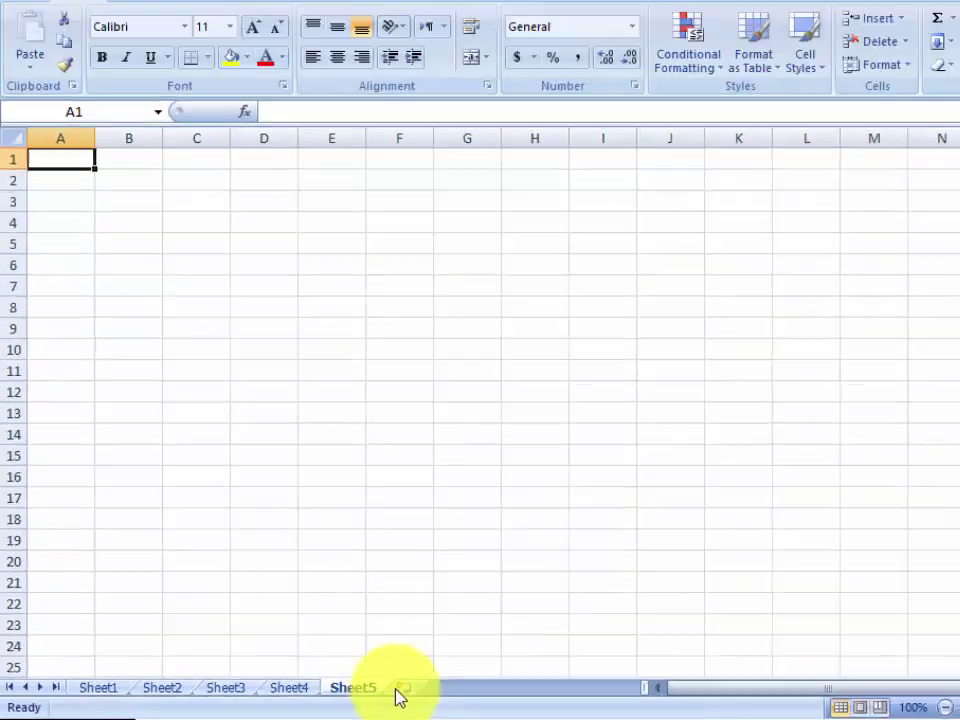
left_click(392, 690)
left_click(413, 692)
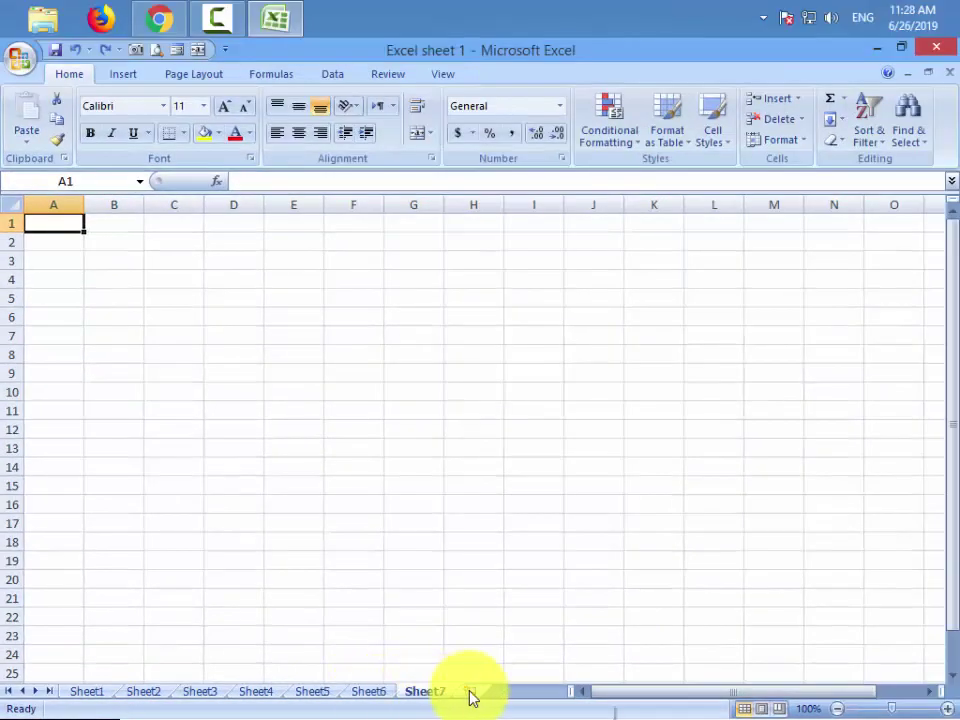
left_click(472, 695)
left_click(524, 693)
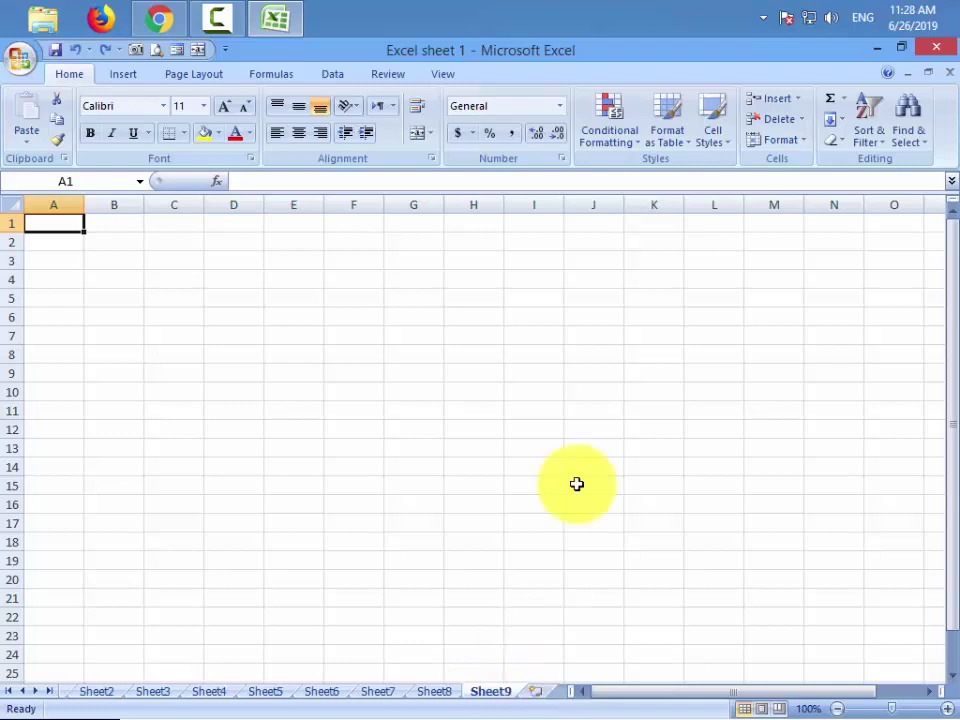
left_click(22, 60)
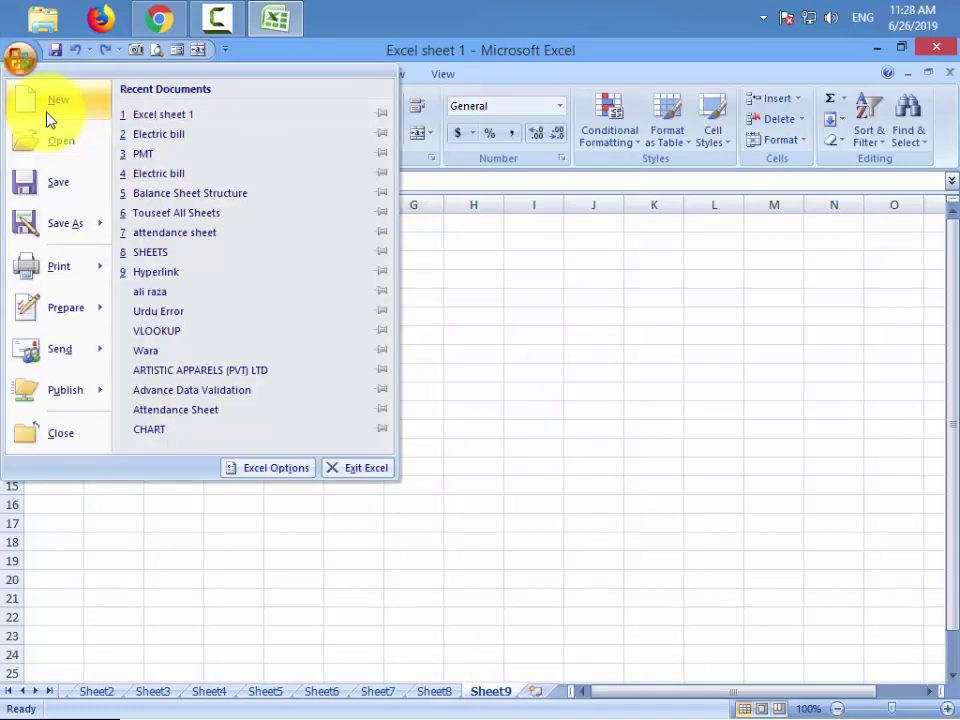
left_click(590, 310)
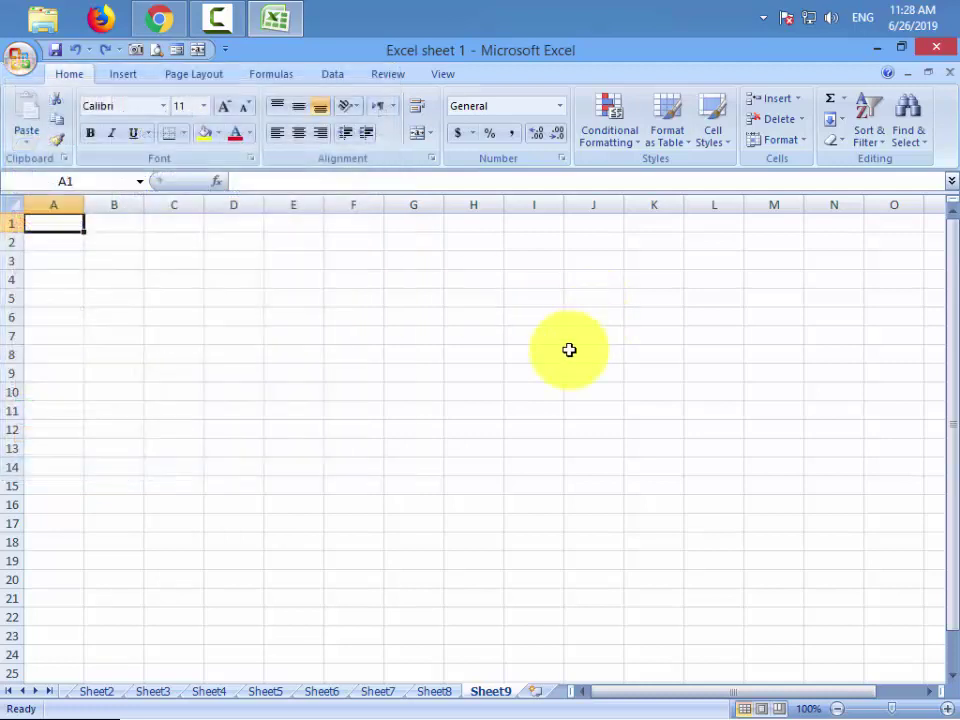
left_click(56, 240)
left_click(62, 283)
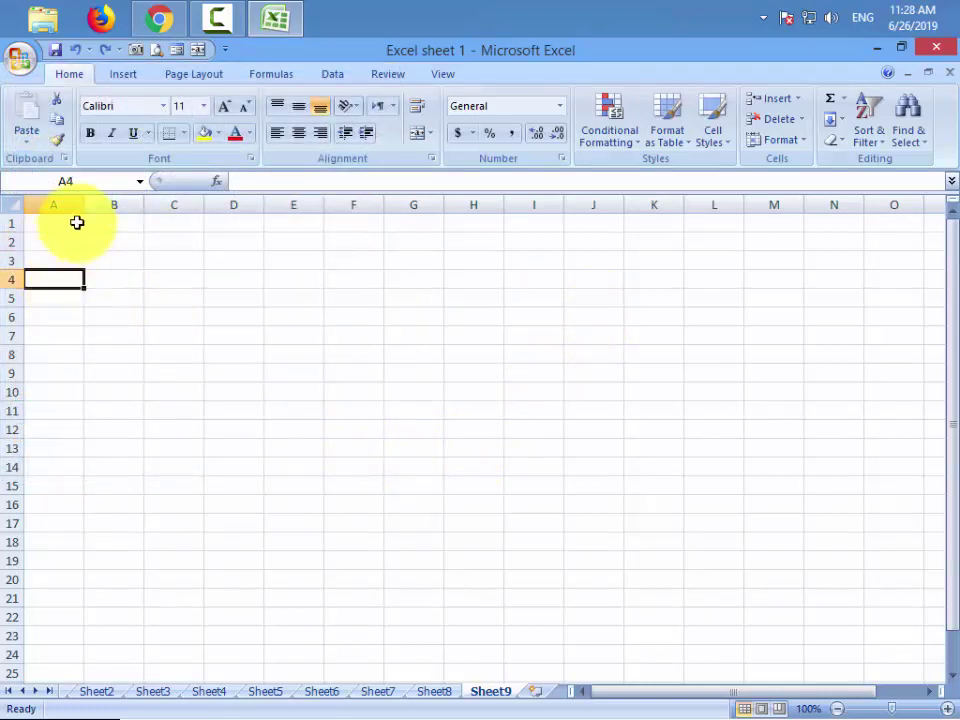
left_click_drag(77, 223, 60, 598)
left_click(113, 446)
left_click_drag(53, 279, 768, 254)
left_click(656, 371)
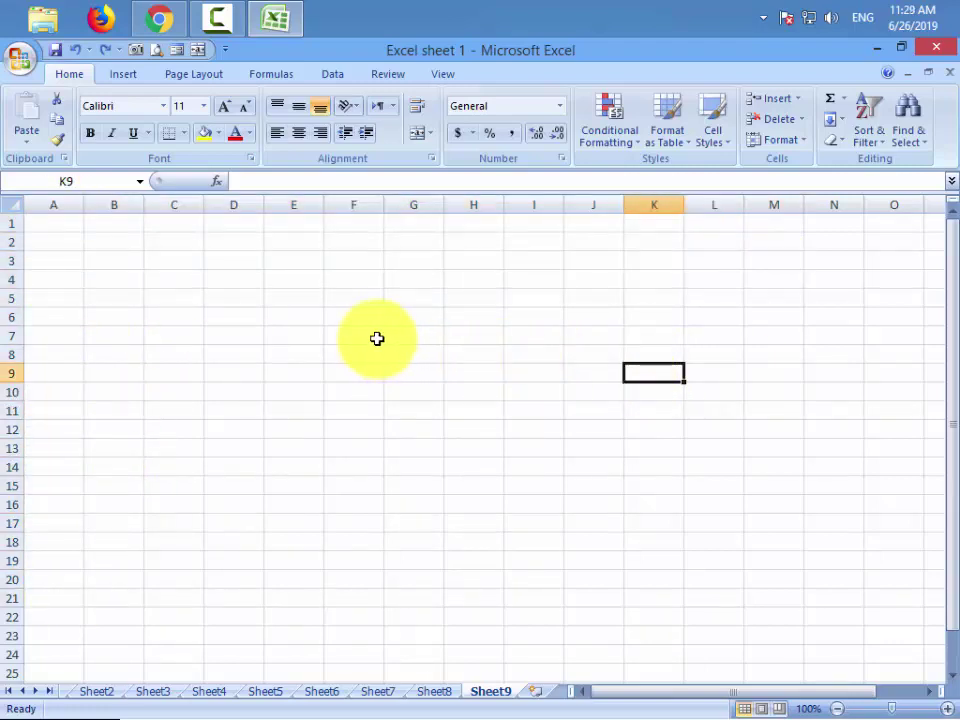
left_click(223, 204)
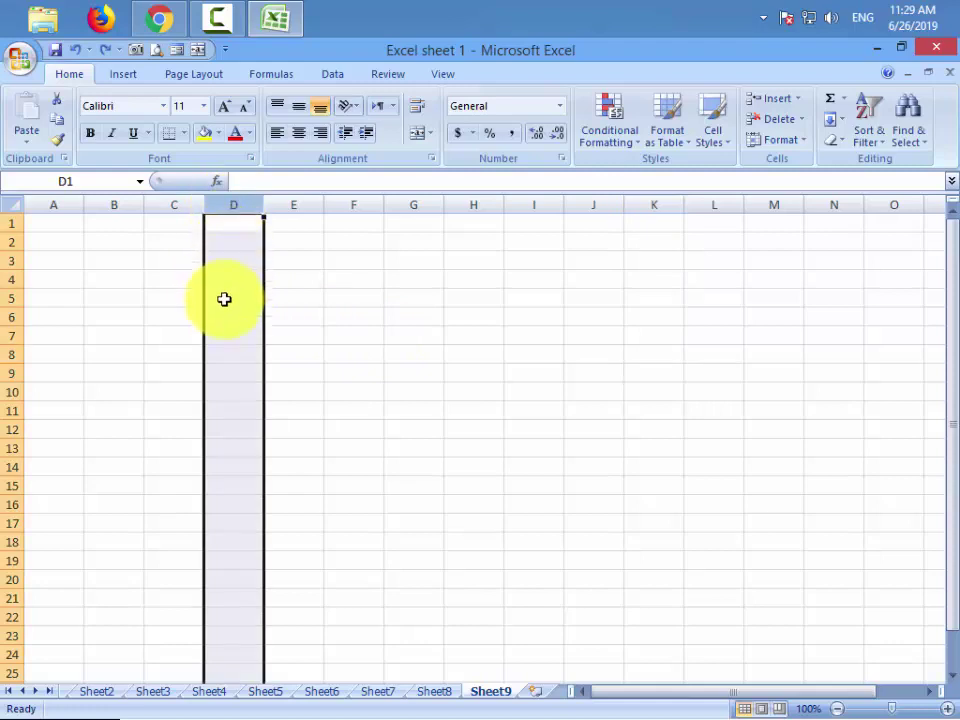
left_click(223, 392)
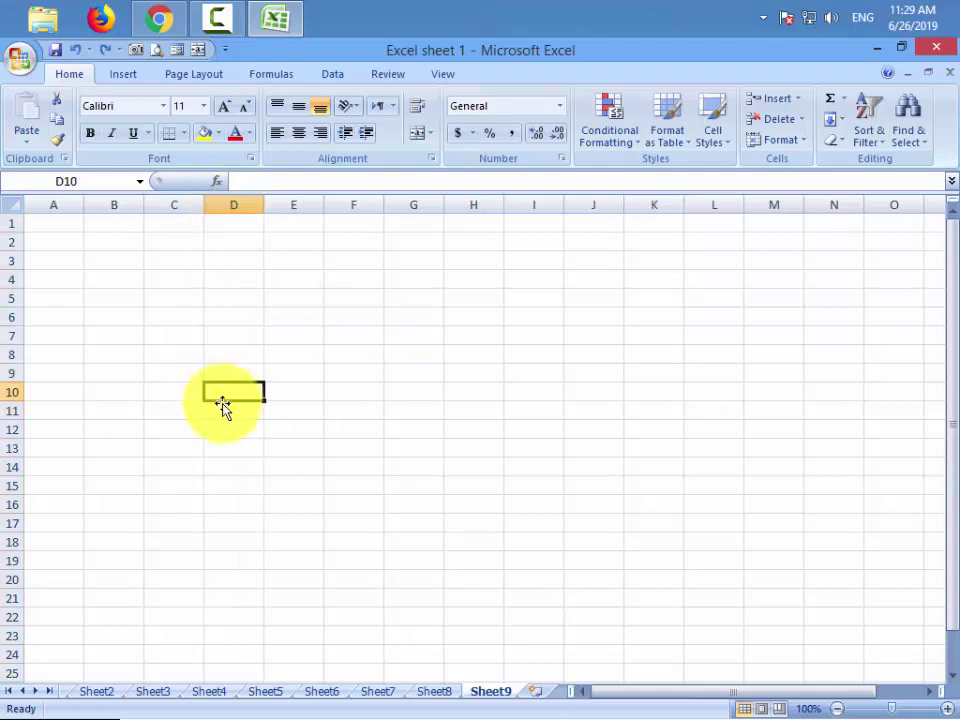
key("ctrl+Home")
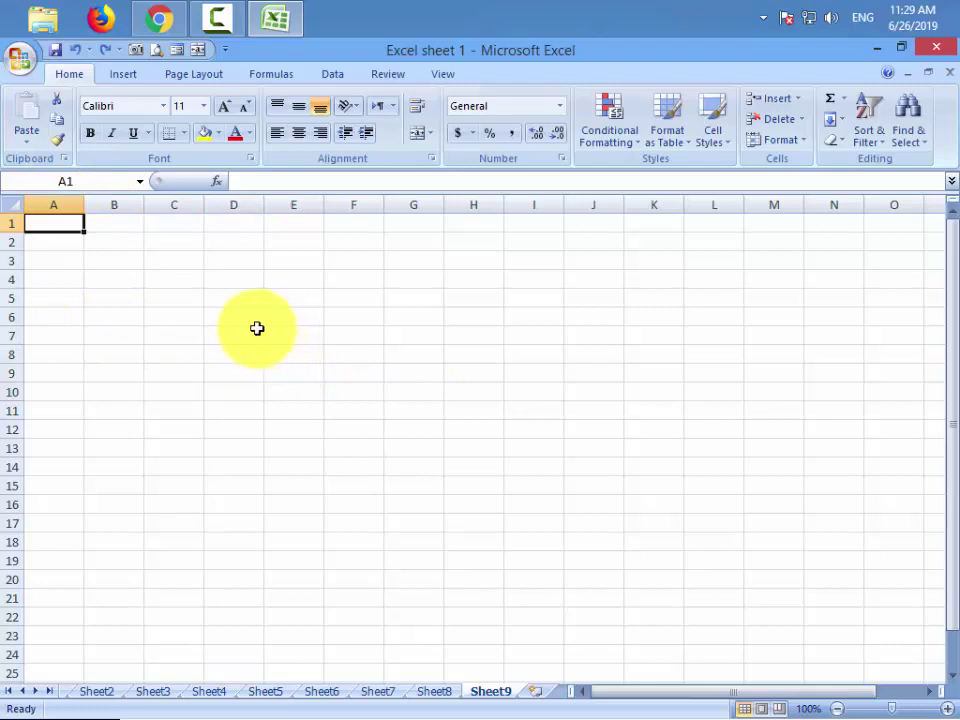
left_click(18, 180)
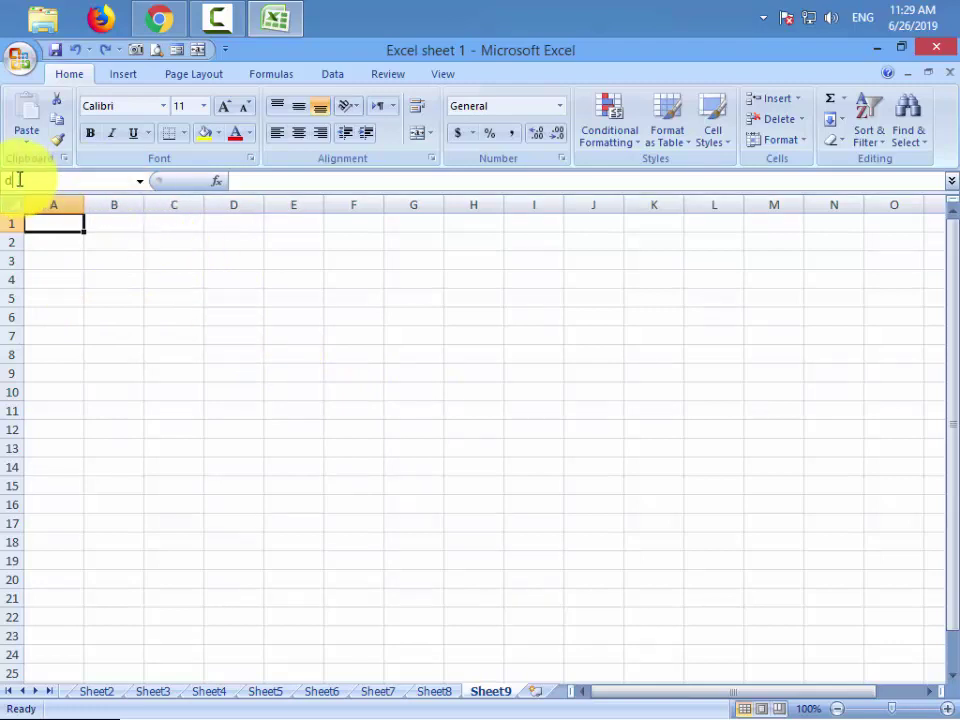
type("d10")
key("Return")
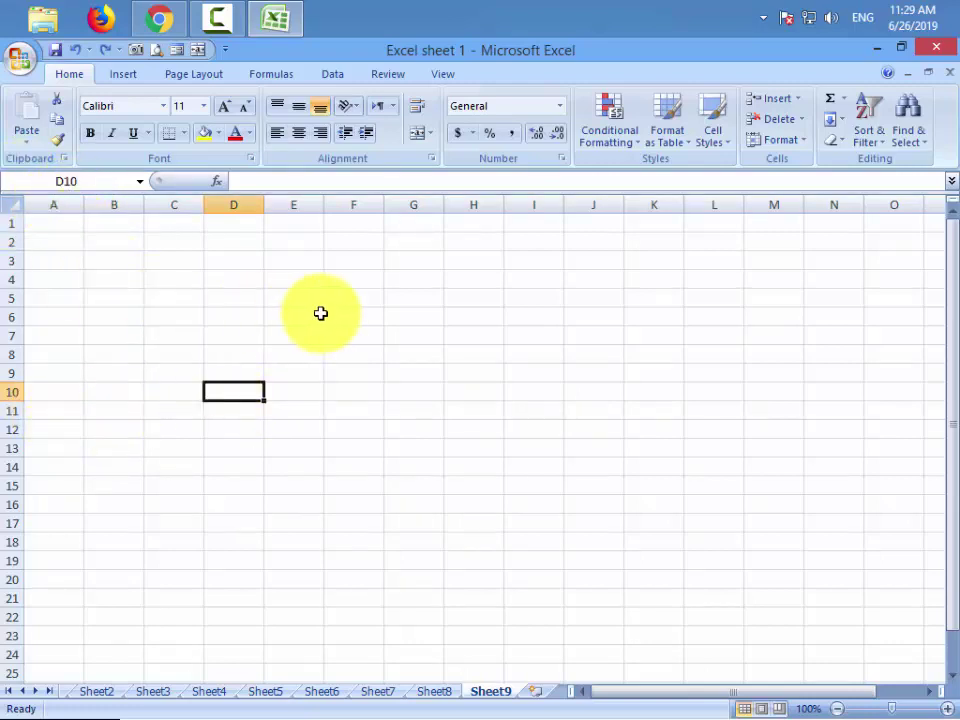
left_click(338, 371)
left_click(259, 297)
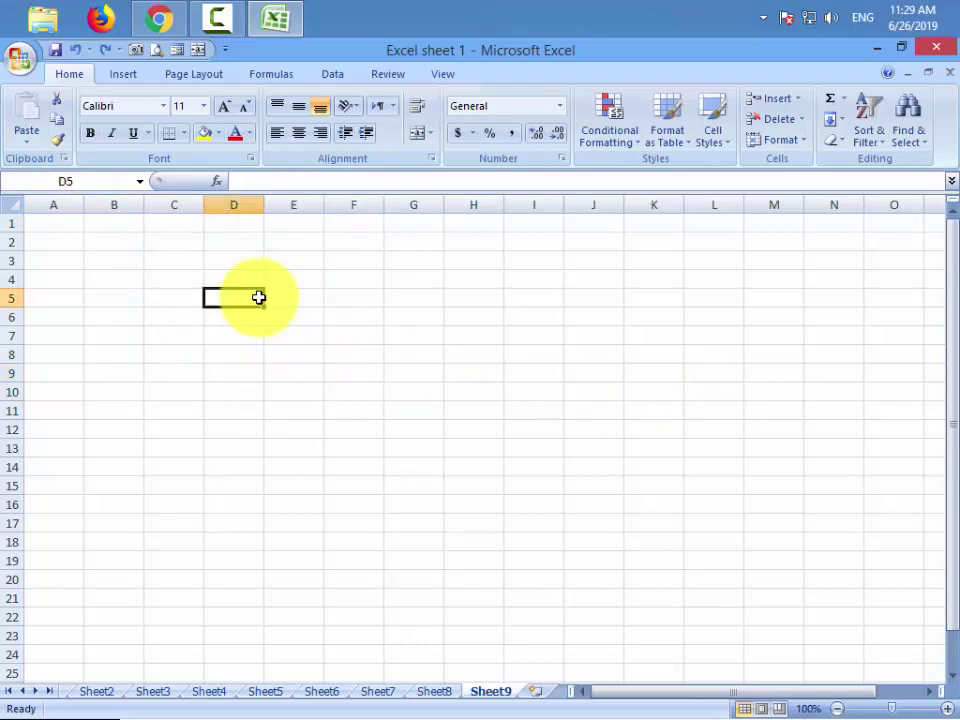
Enter 5, 10 and 10 in D5:F5 and total them in G5 with =5+10+10
type("5")
key("Tab")
type("10")
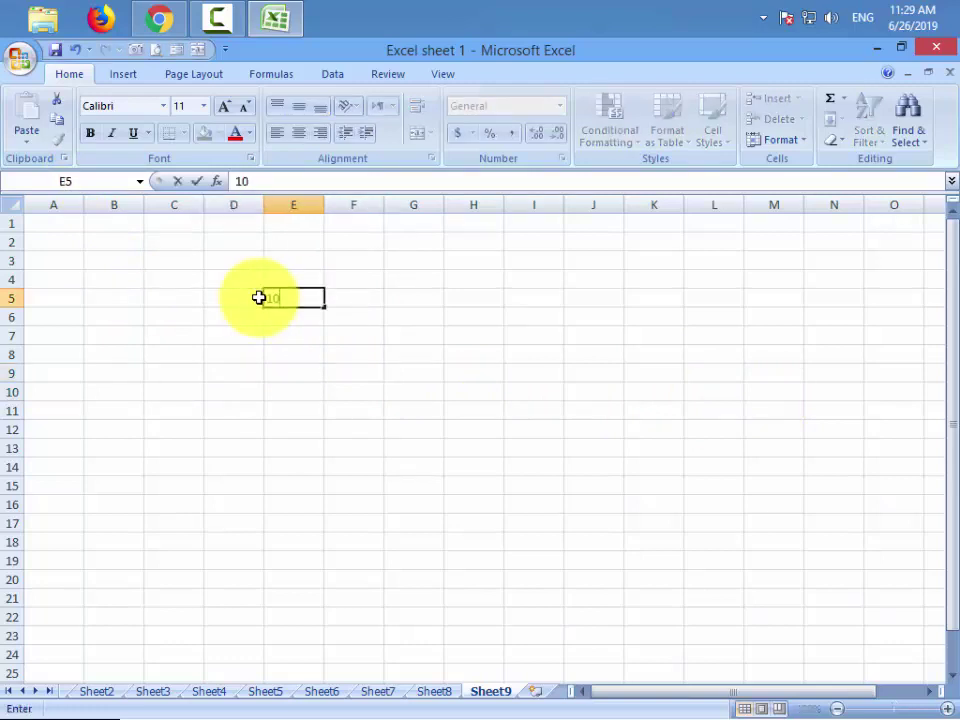
key("Tab")
type("10")
key("Tab")
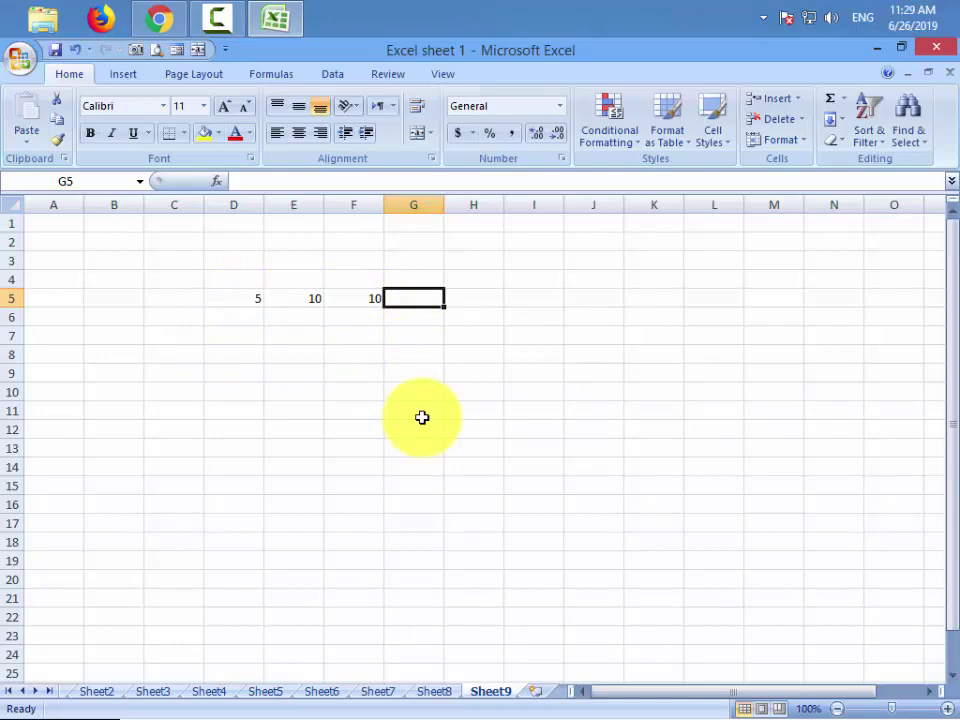
type("=5+10+10")
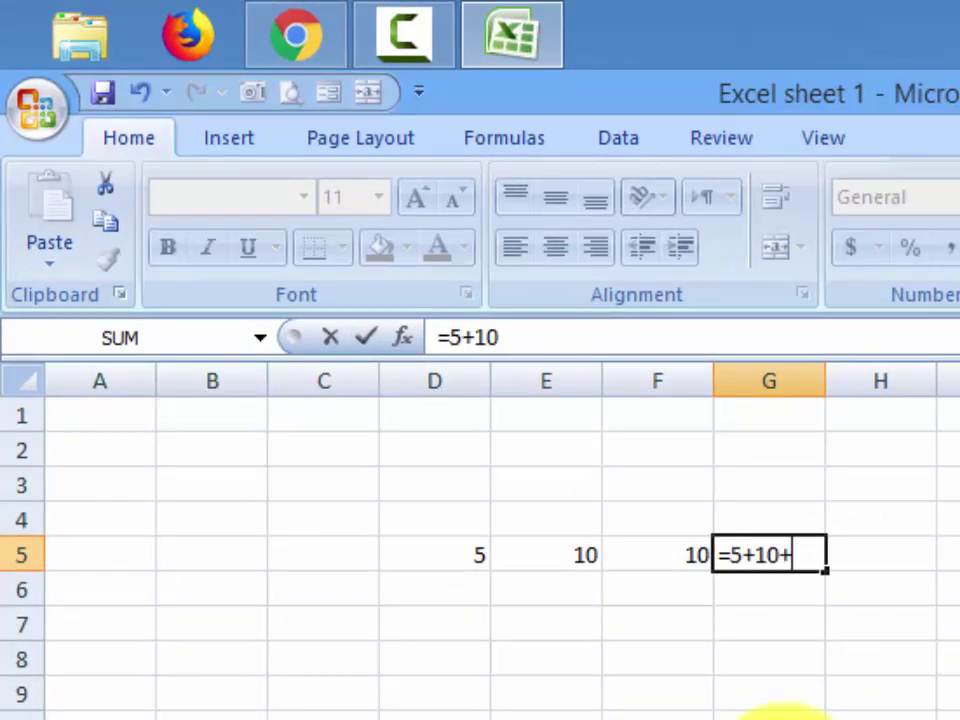
key("Return")
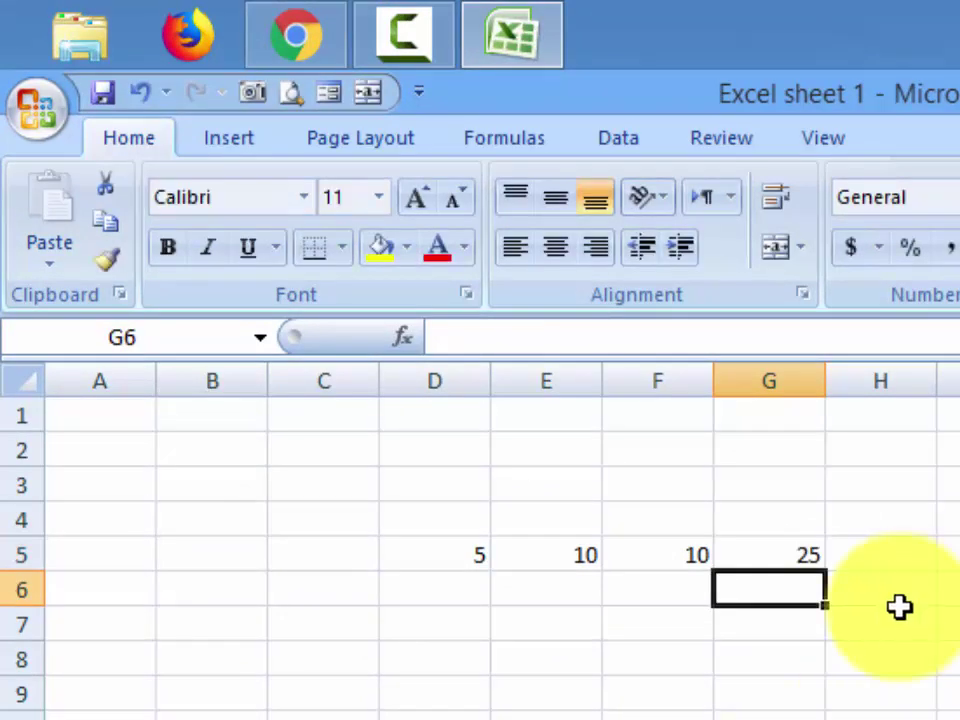
Change D5 to 15, then delete the =5+10+10 formula from G5
left_click(793, 568)
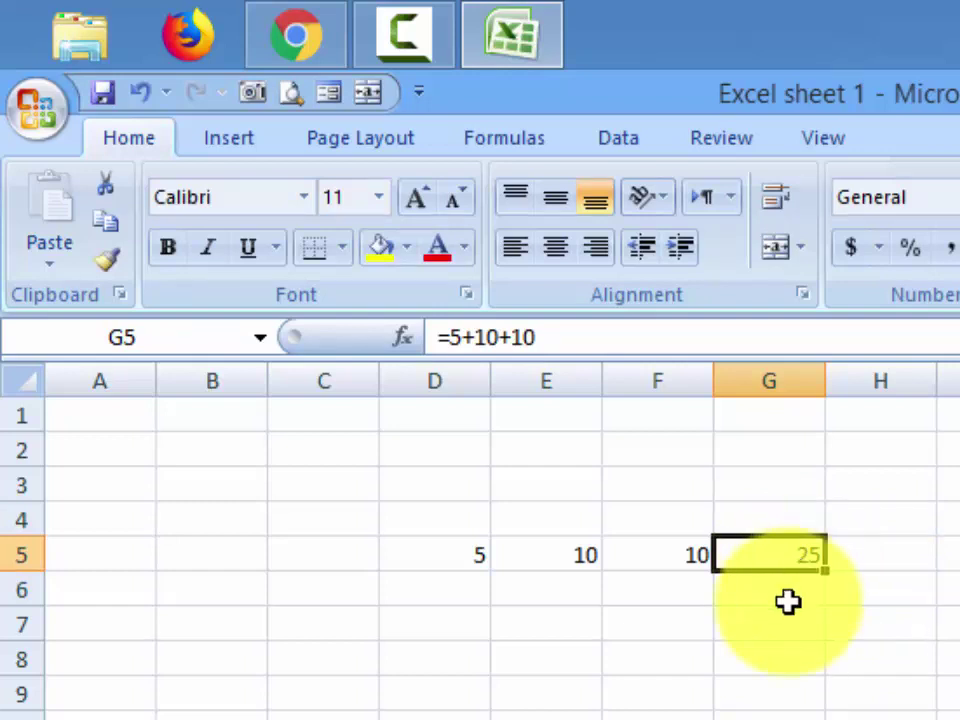
left_click(451, 552)
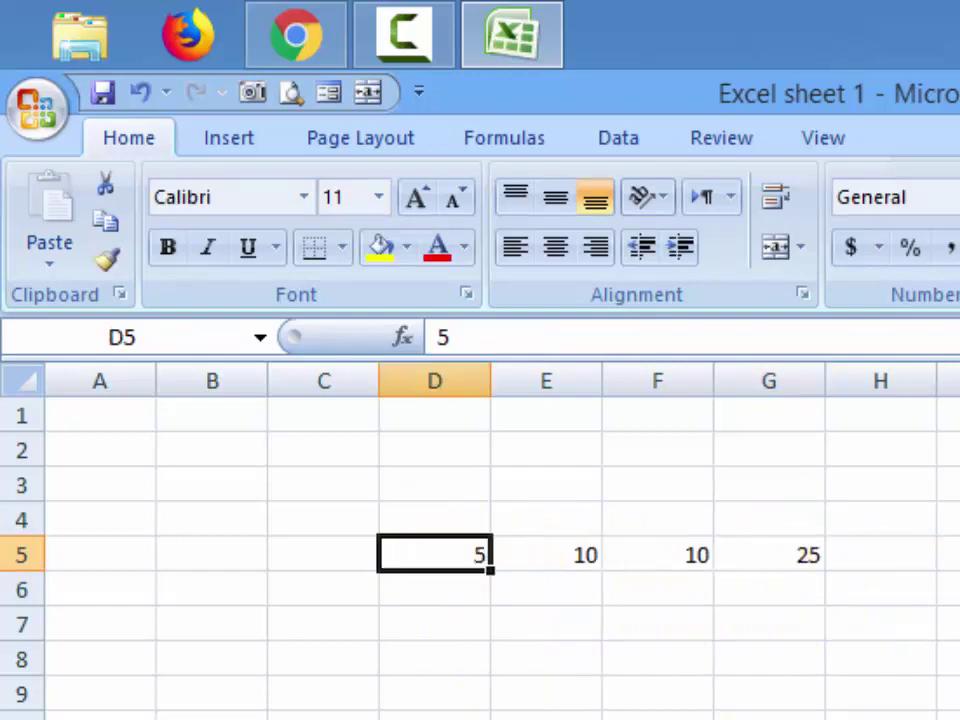
type("15")
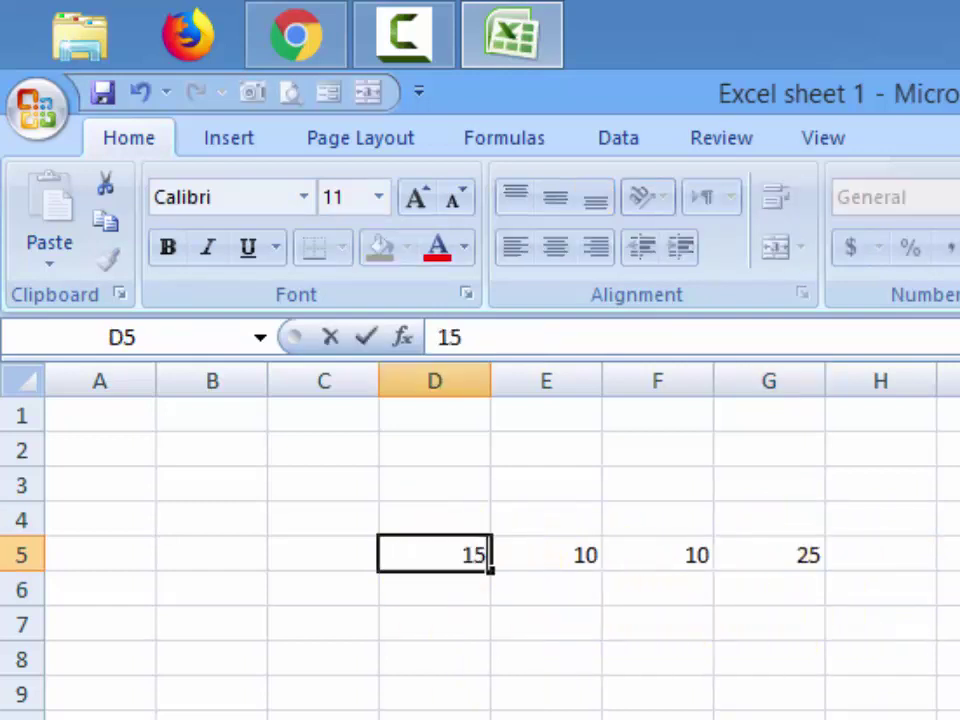
key("Return")
left_click(790, 557)
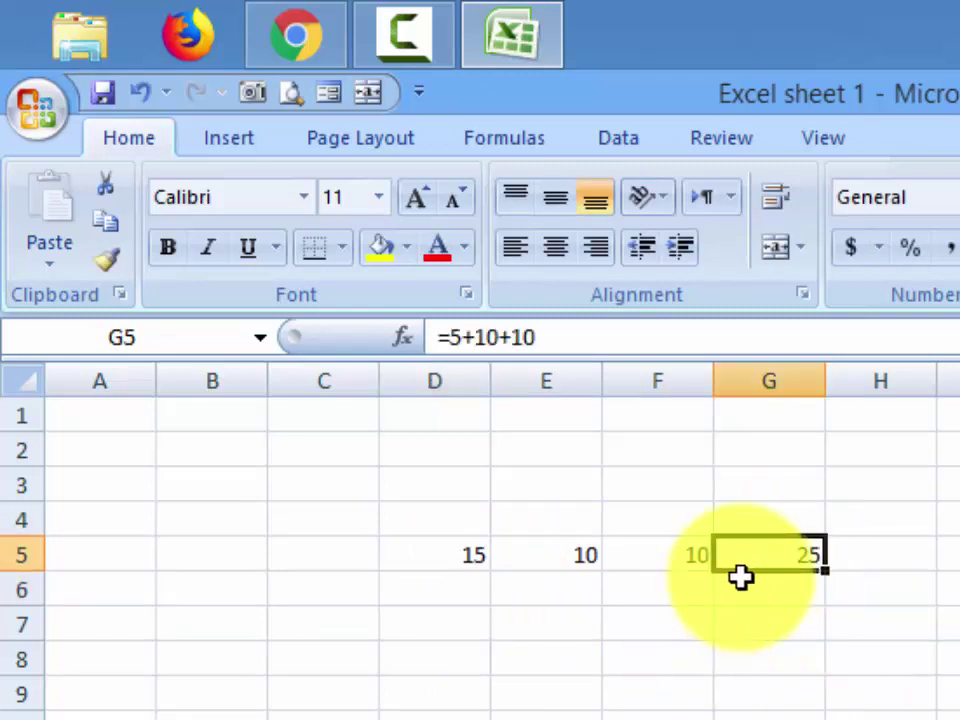
double_click(767, 561)
left_click_drag(831, 553, 745, 557)
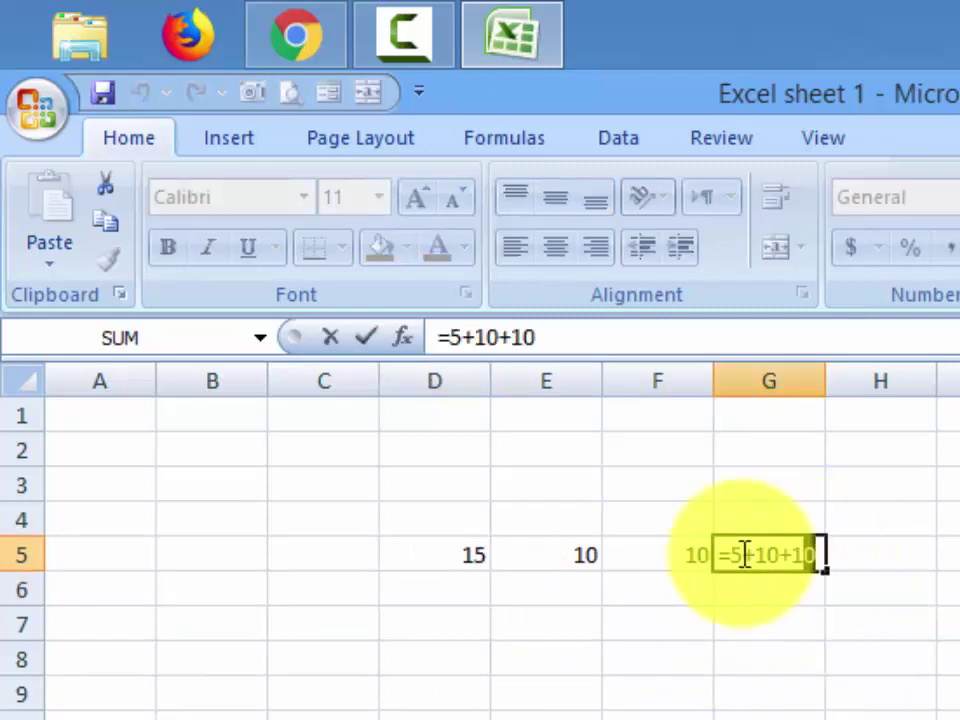
key("Delete")
Enter =SUM(D5:F5) in G5, giving a total of 35
left_click(789, 650)
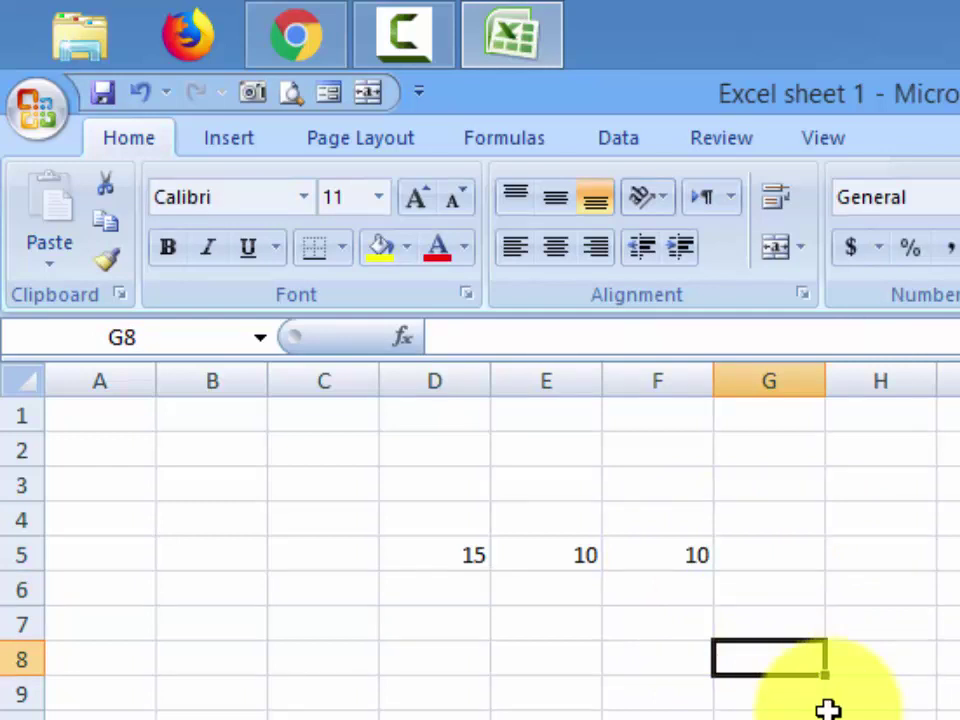
left_click(803, 551)
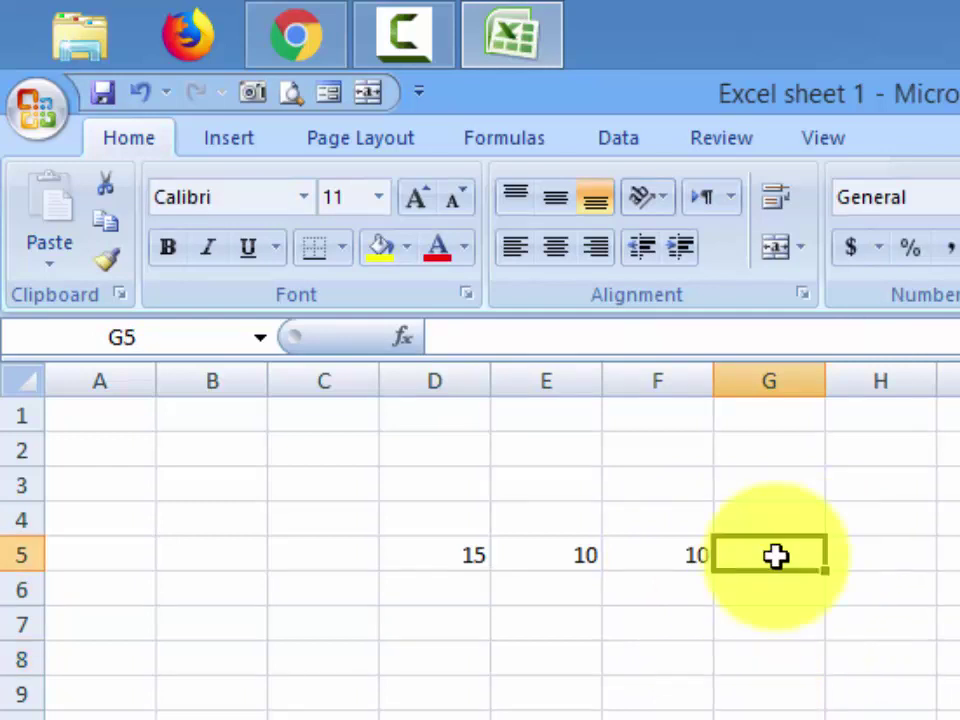
type("=")
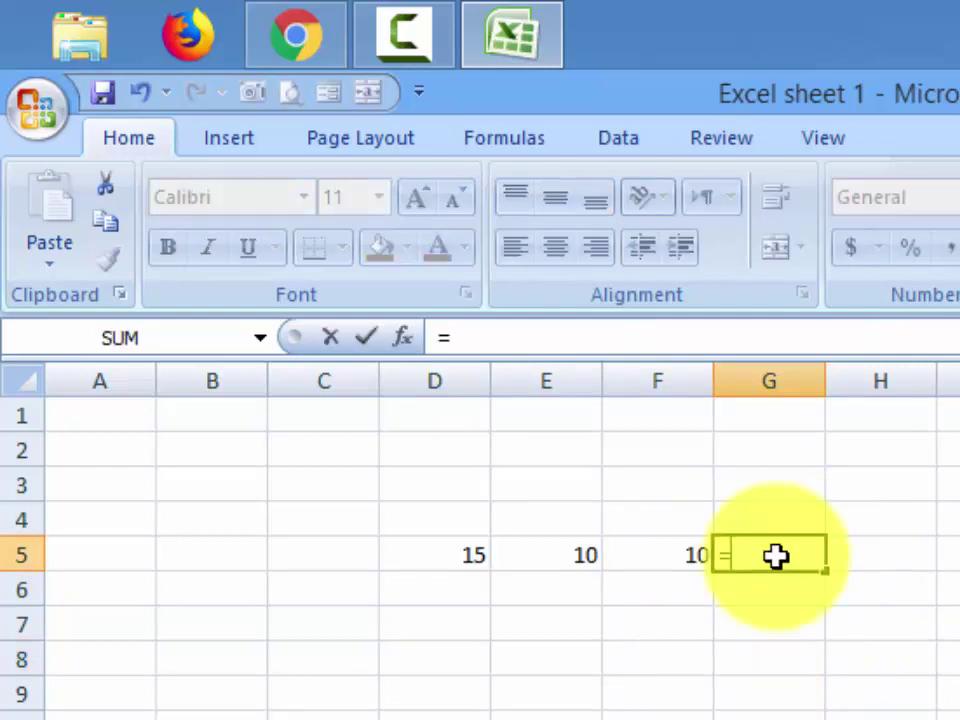
type("sum(")
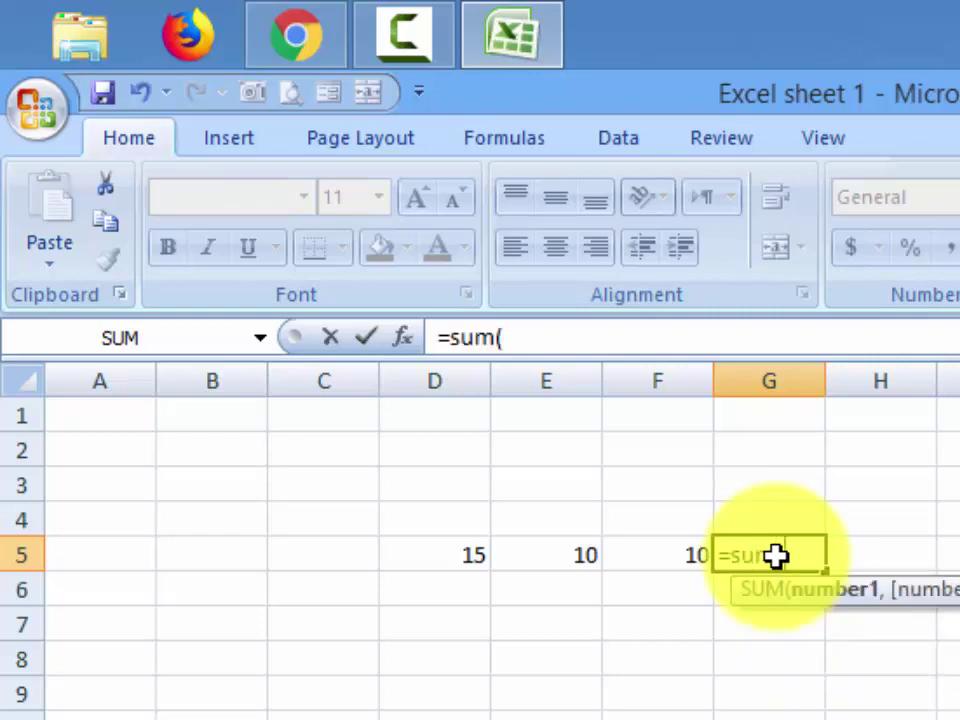
left_click(427, 554)
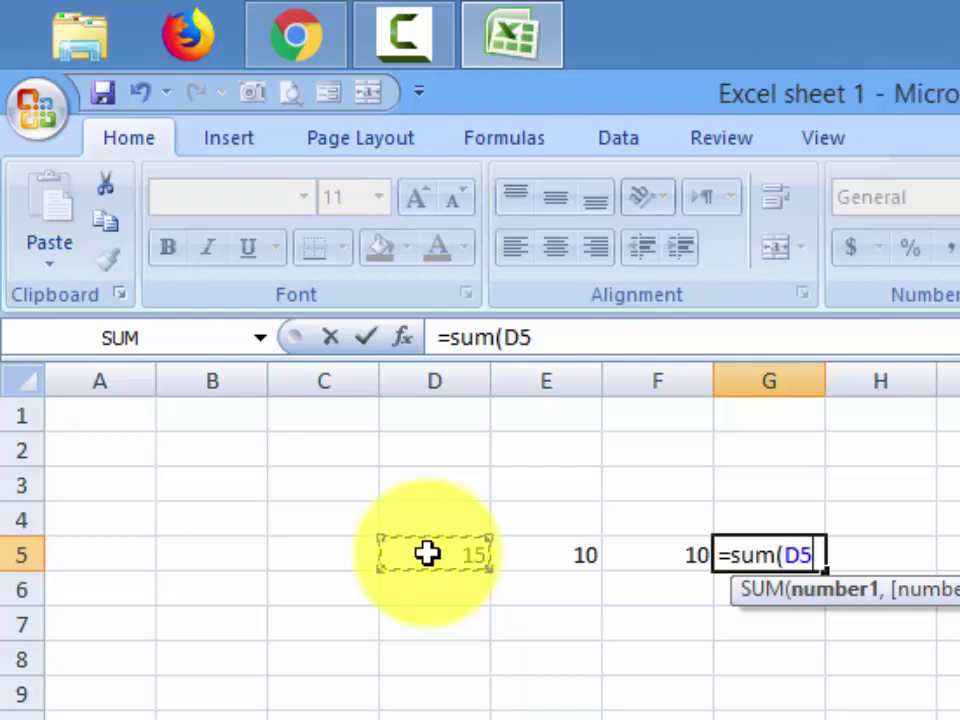
left_click(579, 561)
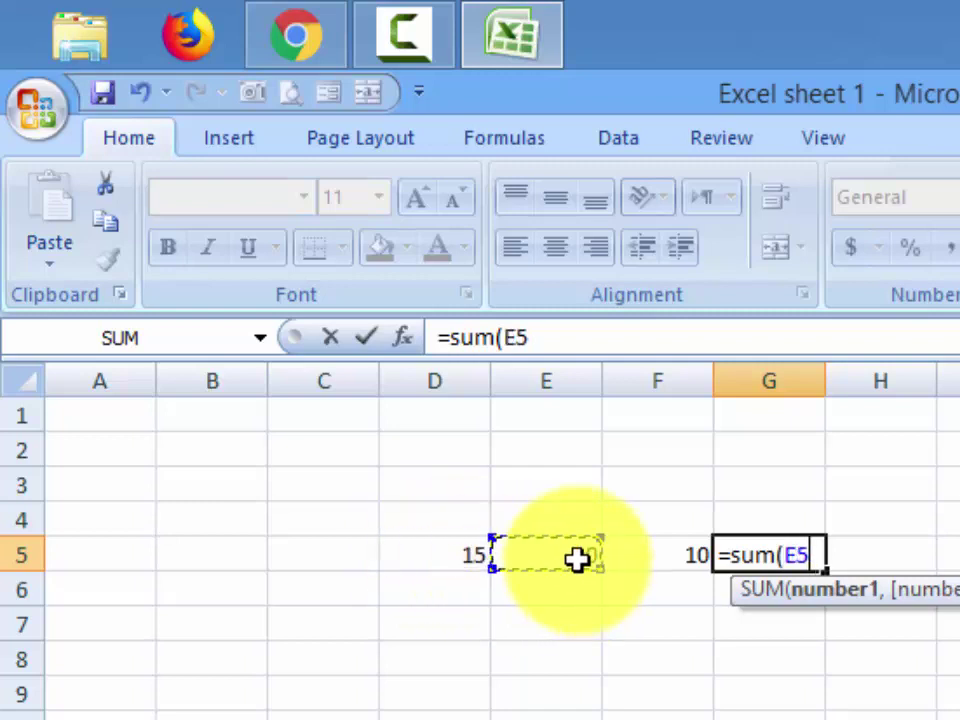
left_click(636, 548)
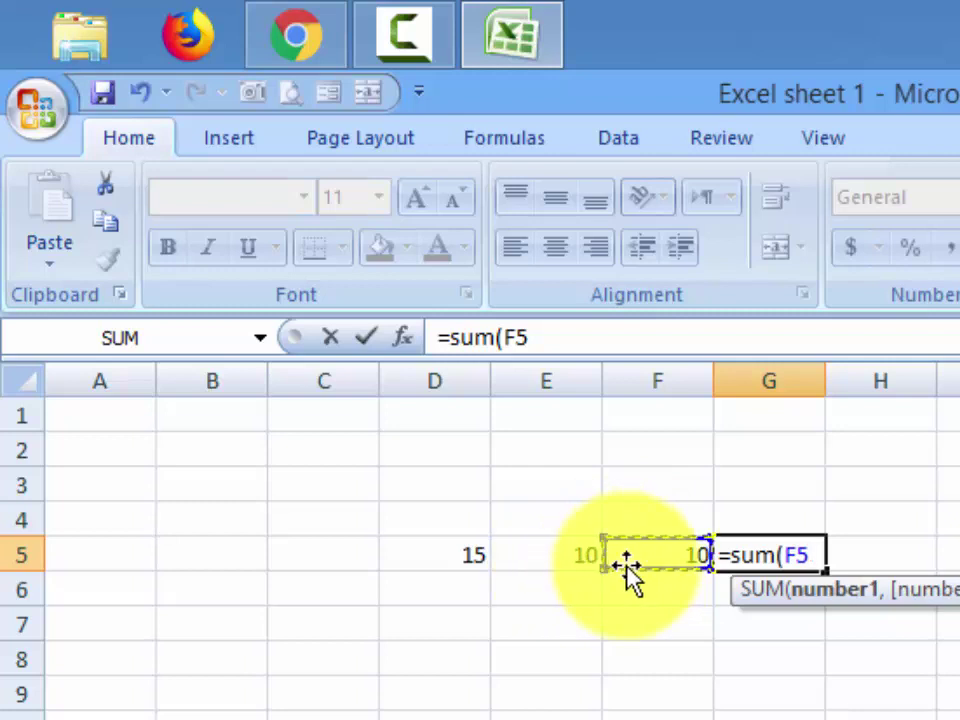
left_click(401, 557)
left_click_drag(401, 557, 637, 555)
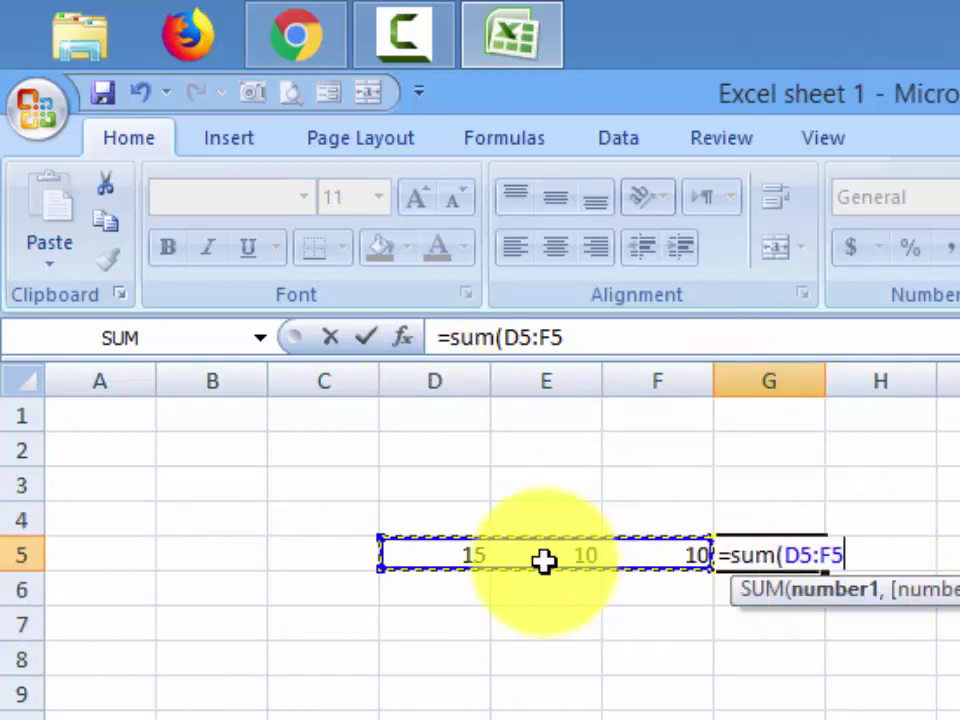
key("Return")
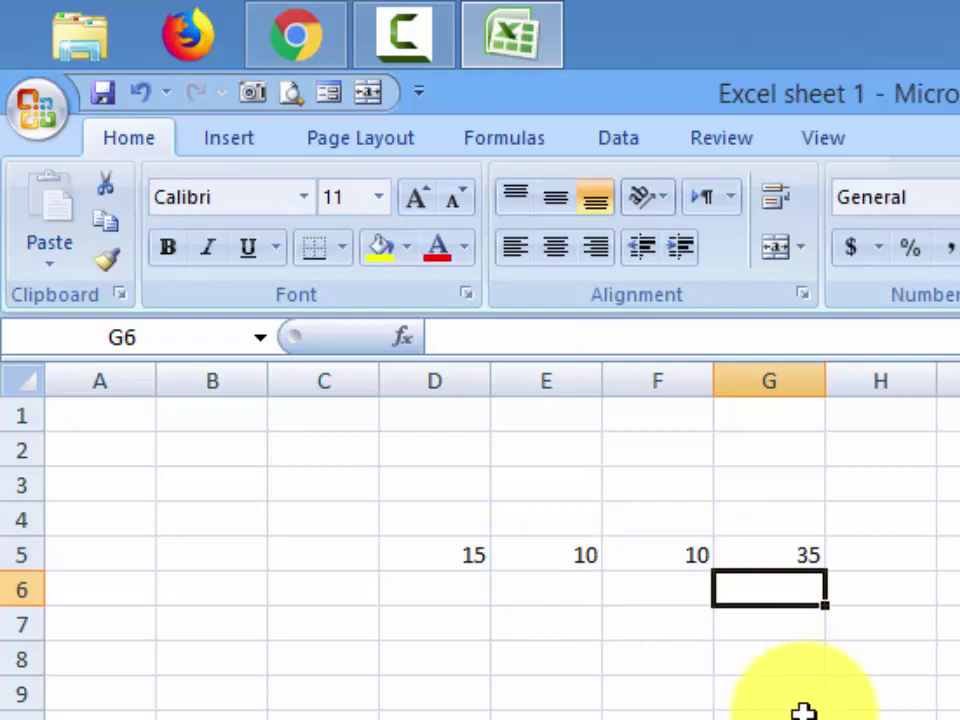
left_click(805, 714)
left_click(460, 558)
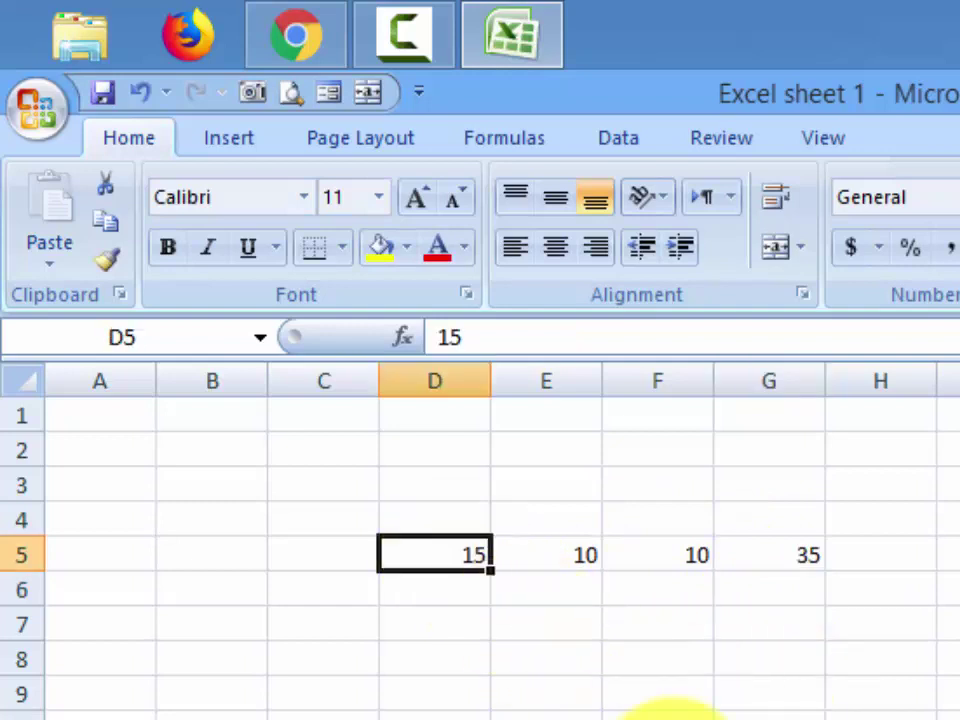
type("5")
key("Return")
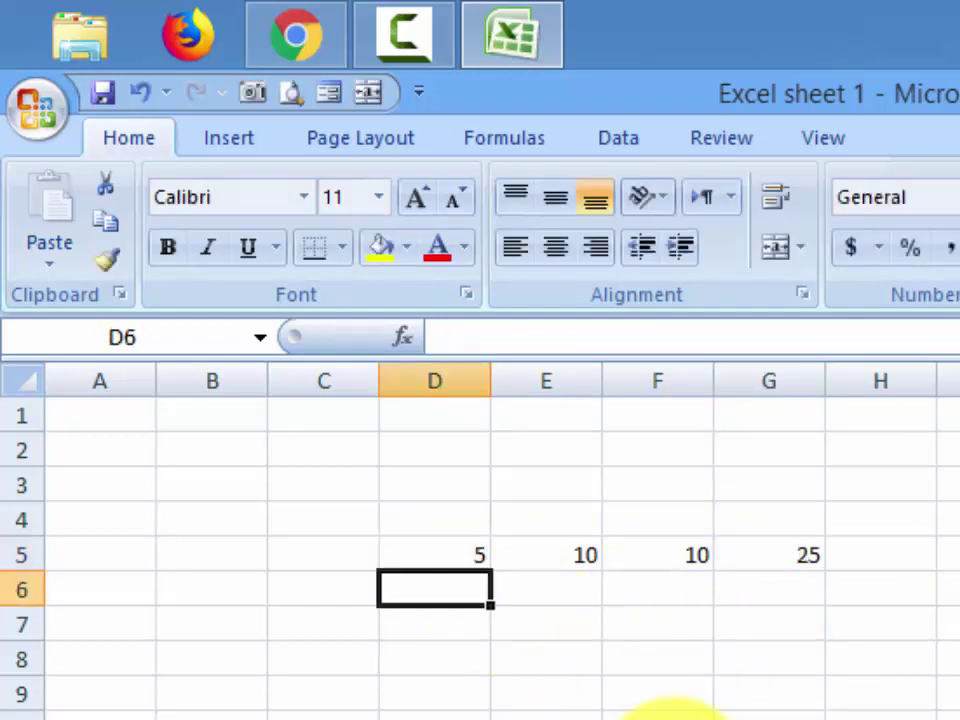
left_click(800, 556)
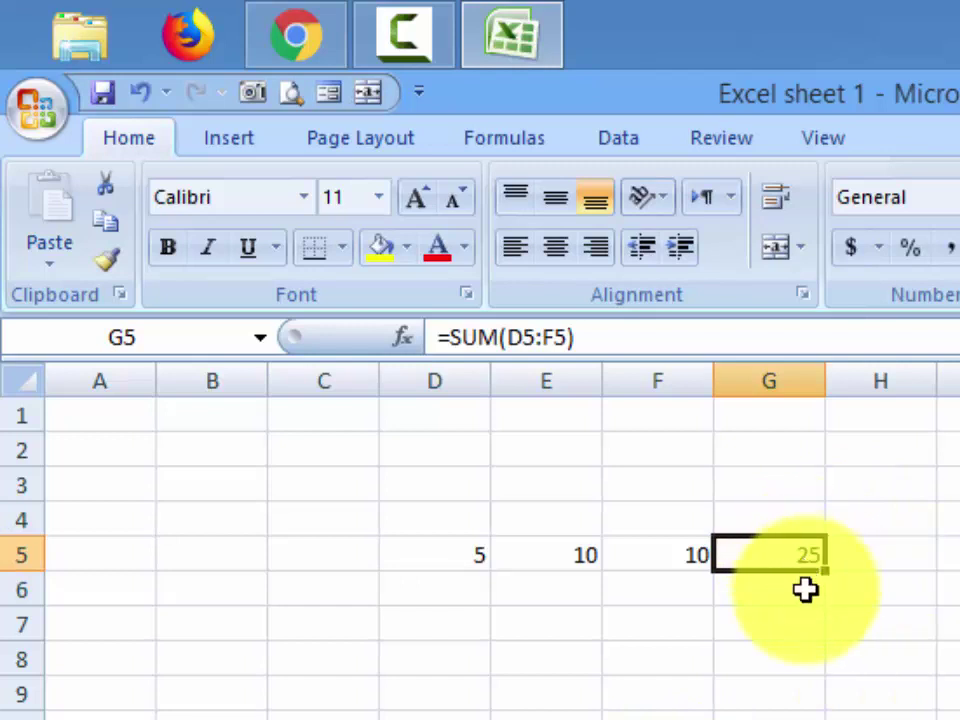
left_click_drag(440, 558, 791, 561)
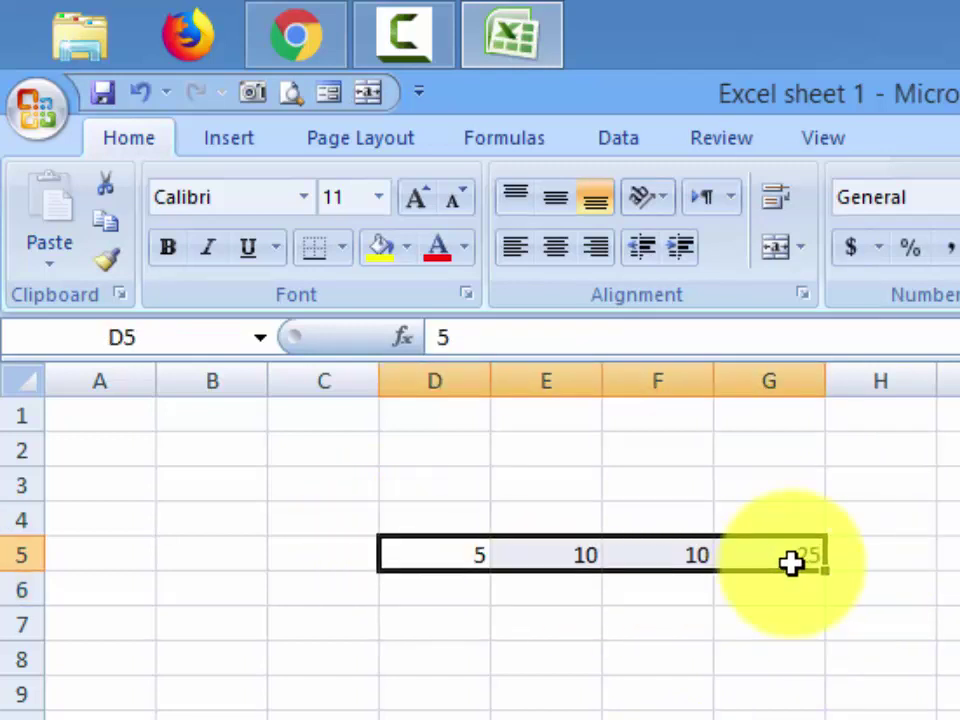
left_click(811, 630)
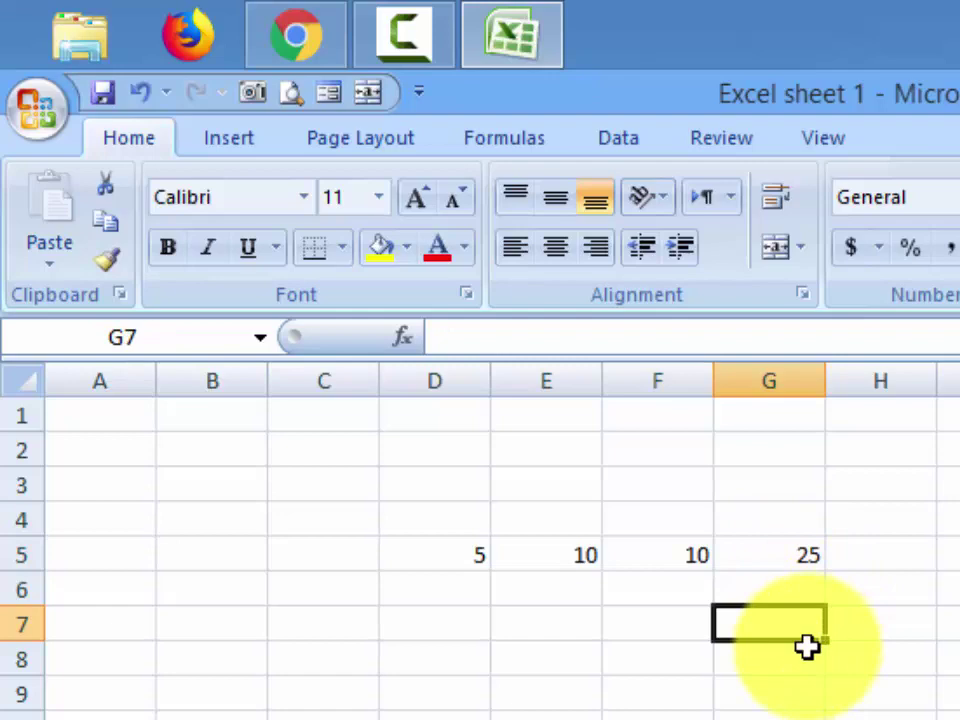
left_click(820, 715)
left_click(546, 718)
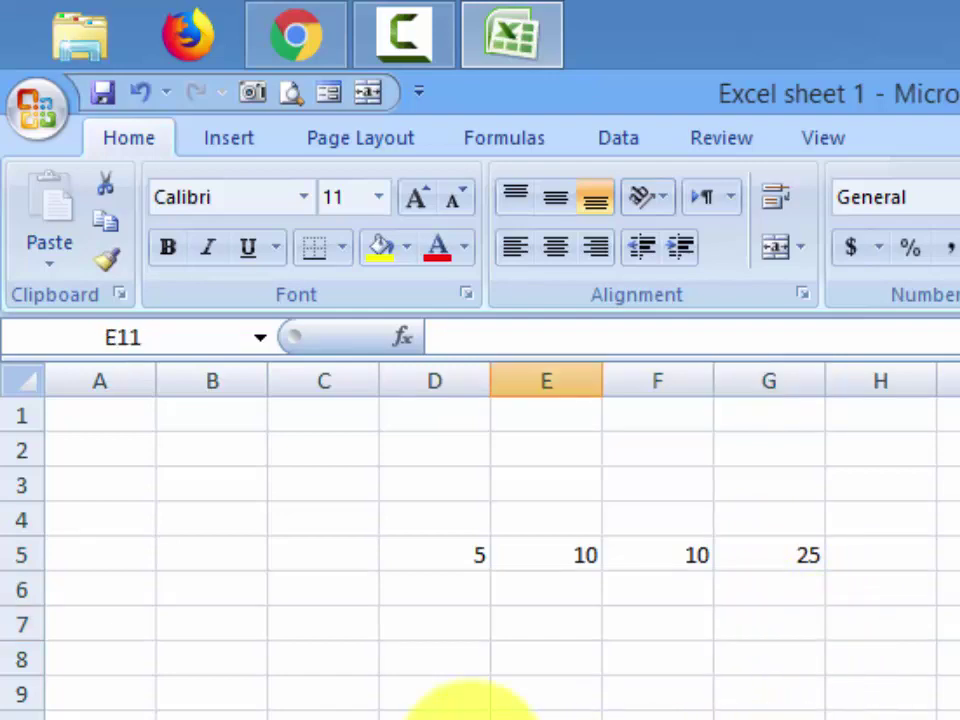
left_click(264, 686)
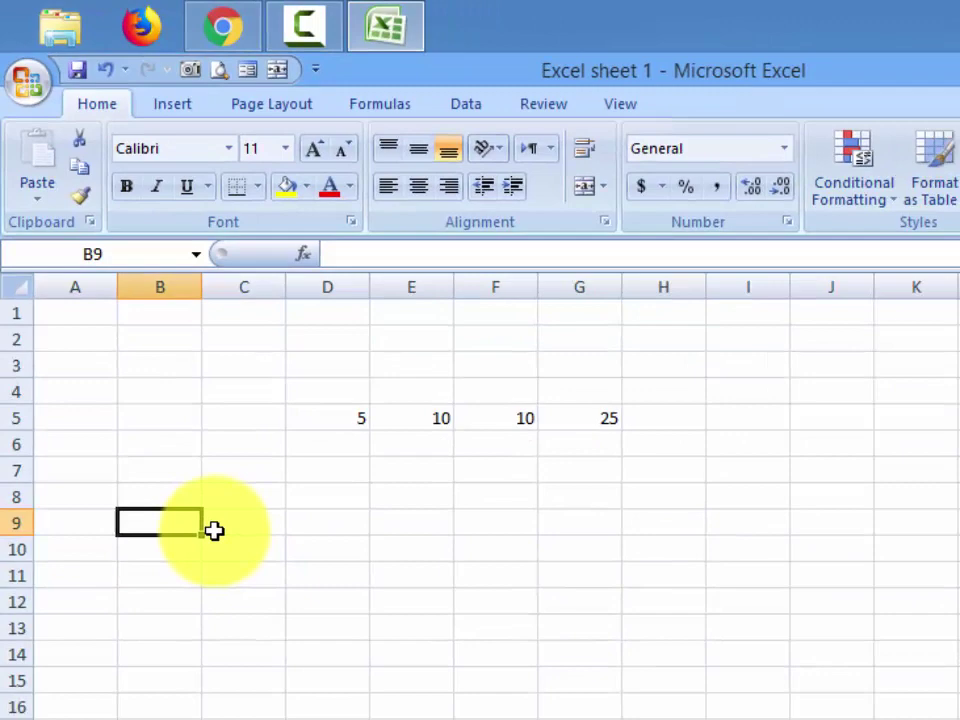
Enter 5 in each of B9, C13 and D9
type("5")
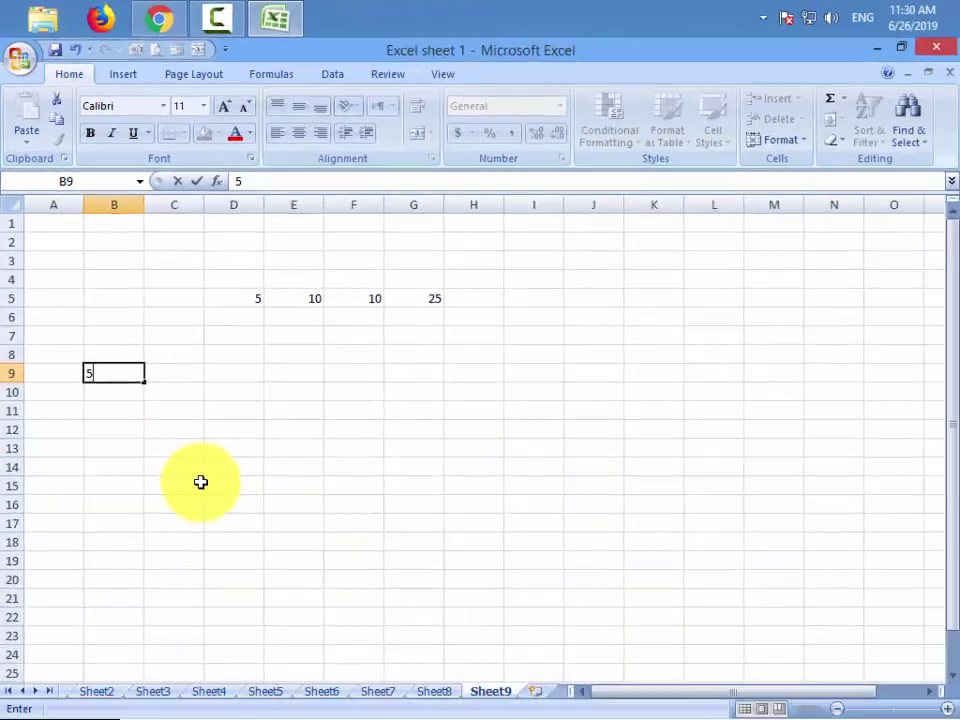
left_click(339, 719)
left_click(323, 719)
type("5")
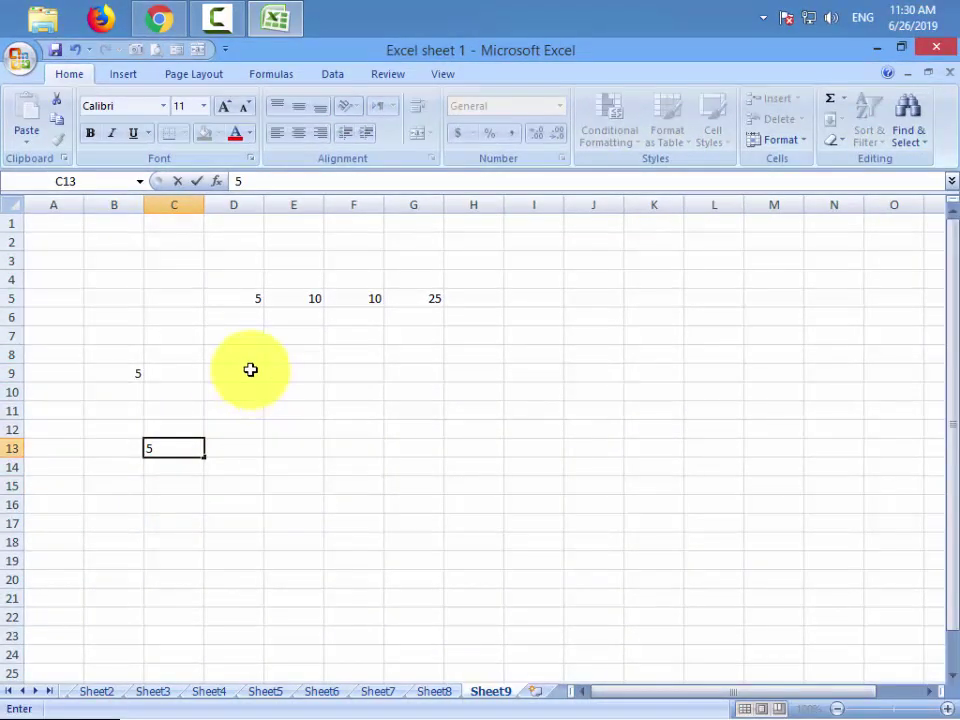
left_click(250, 374)
type("5")
left_click(410, 372)
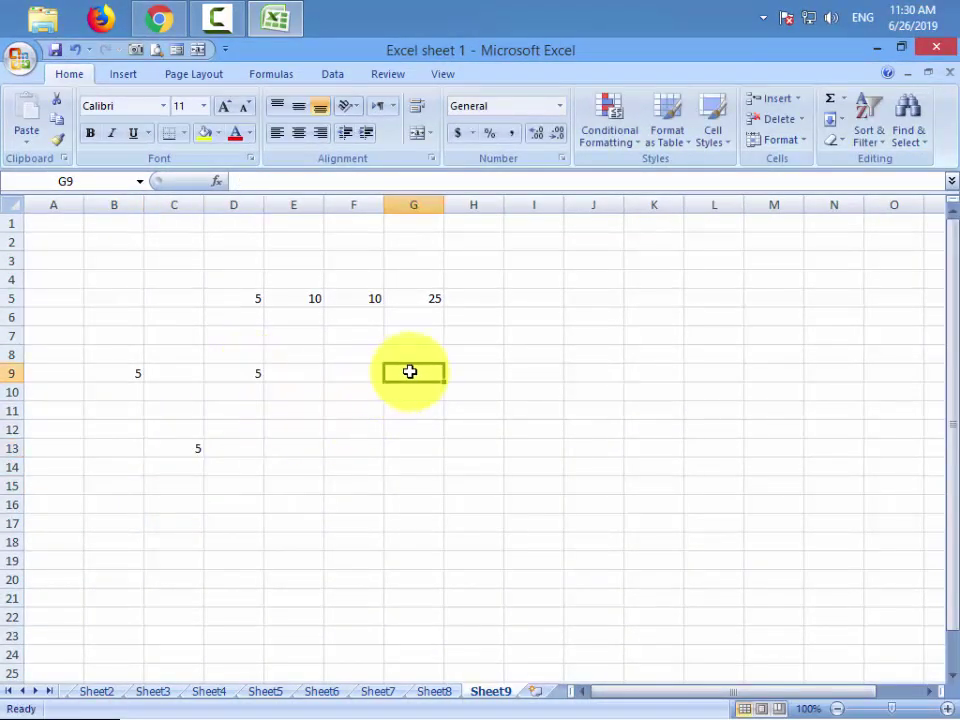
Build the formula =B9+D9+C13 in G9 by clicking the referenced cells
type("=")
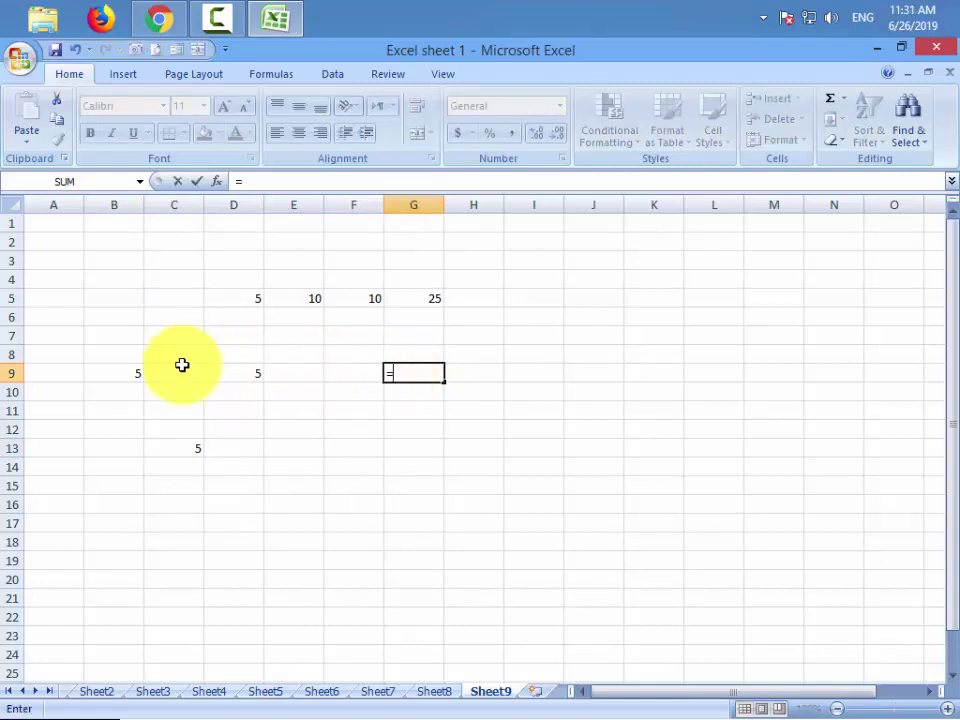
left_click(120, 372)
type("+")
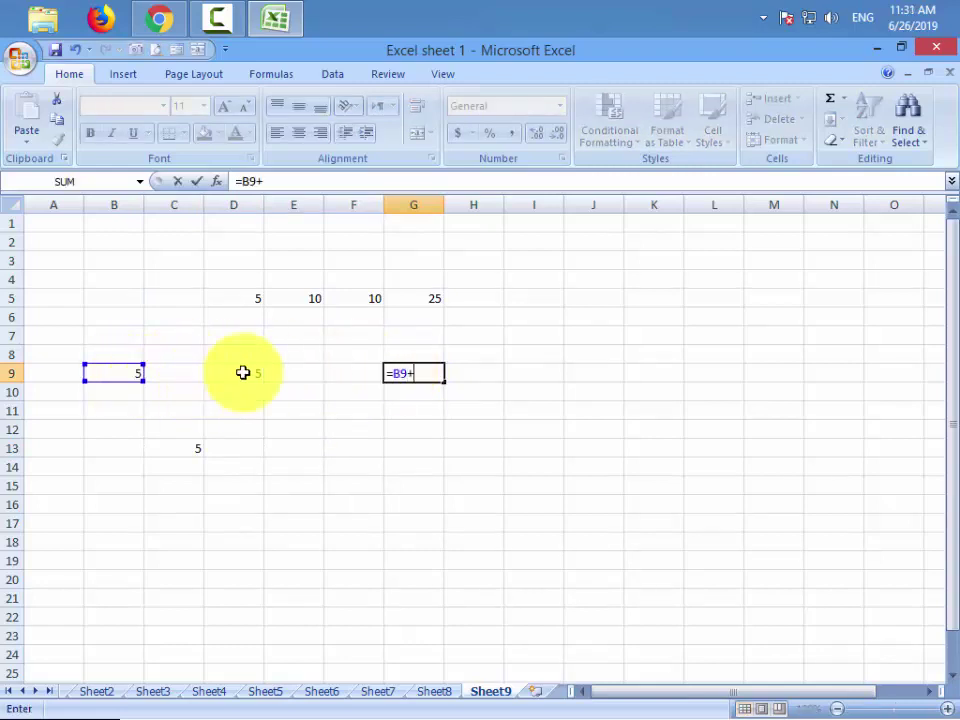
left_click(250, 372)
type("+")
left_click(192, 452)
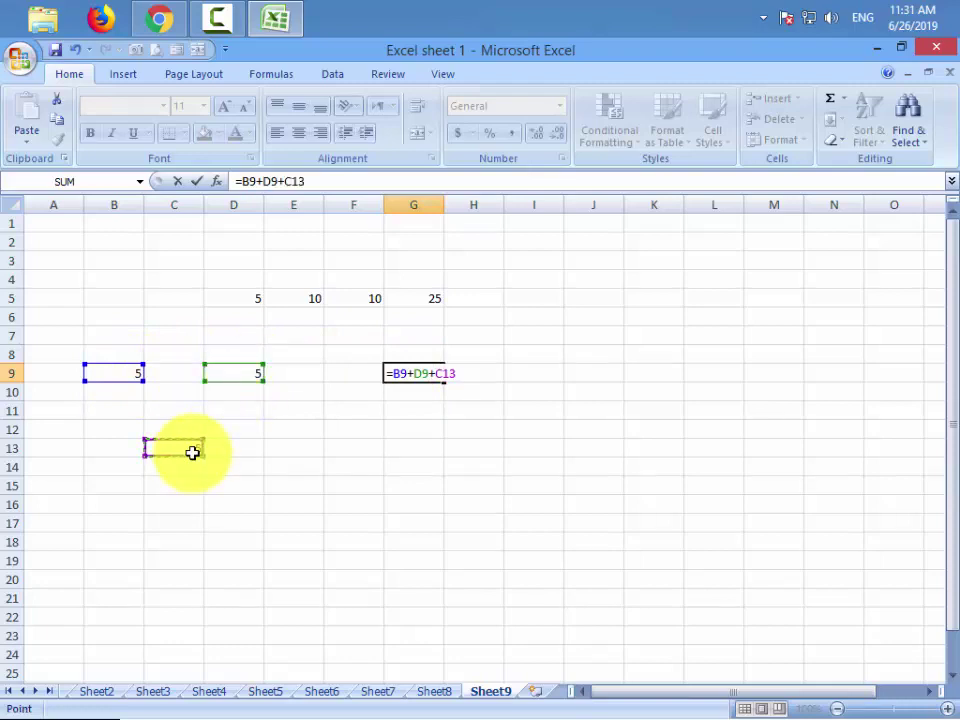
key("Return")
Change B9 to 15 so G9 updates to 25, then select the block A3:H14
left_click(474, 486)
left_click(432, 374)
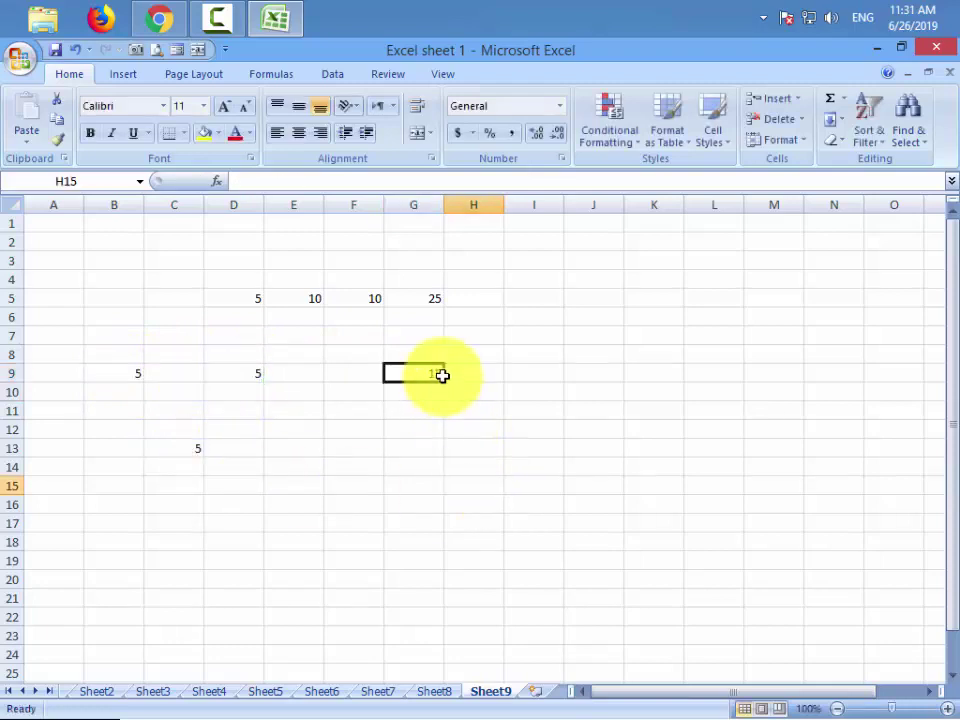
left_click(122, 374)
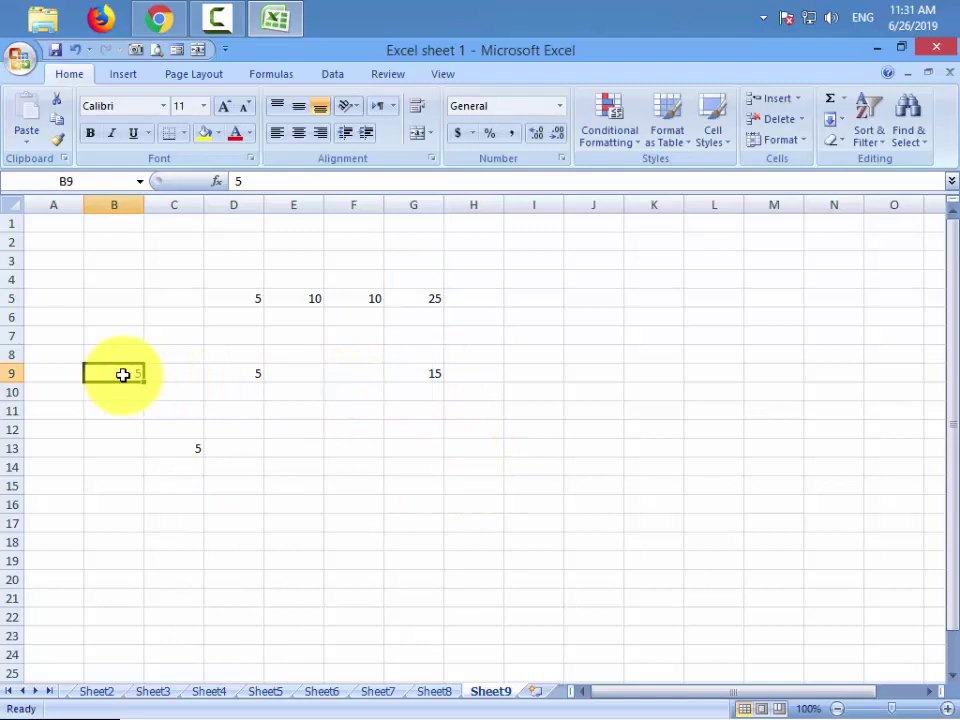
type("15")
key("Return")
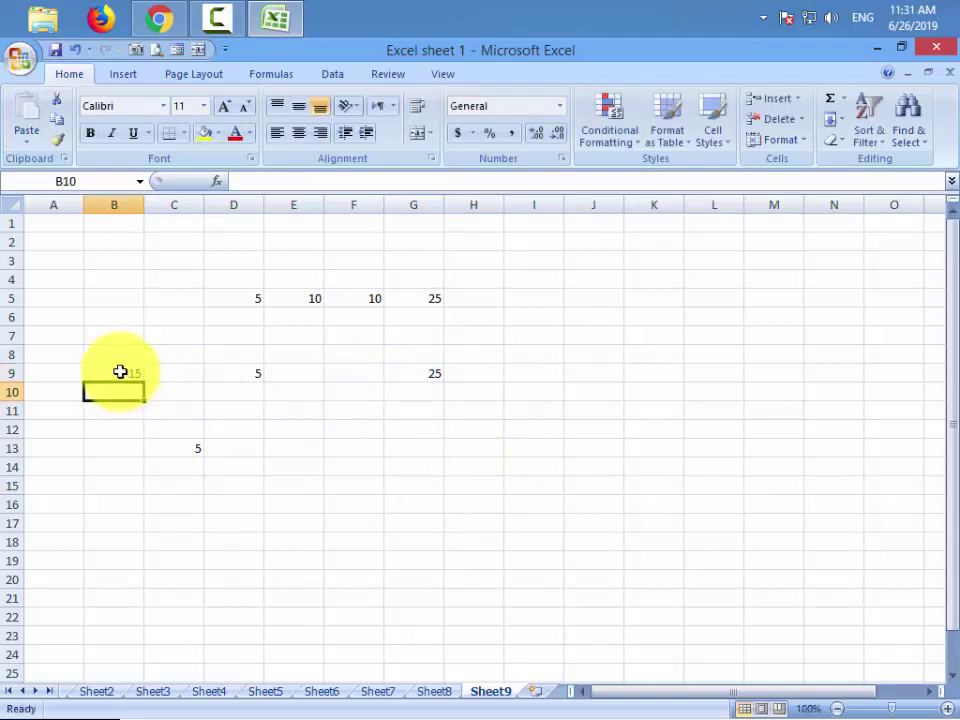
left_click(120, 372)
left_click(230, 375)
left_click(189, 447)
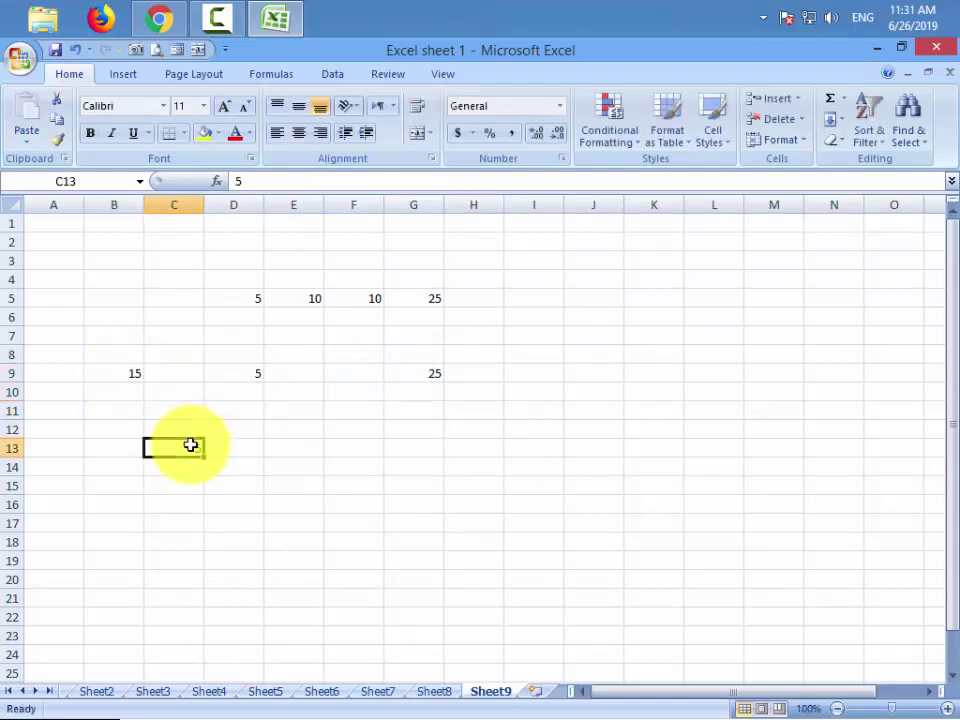
left_click(431, 374)
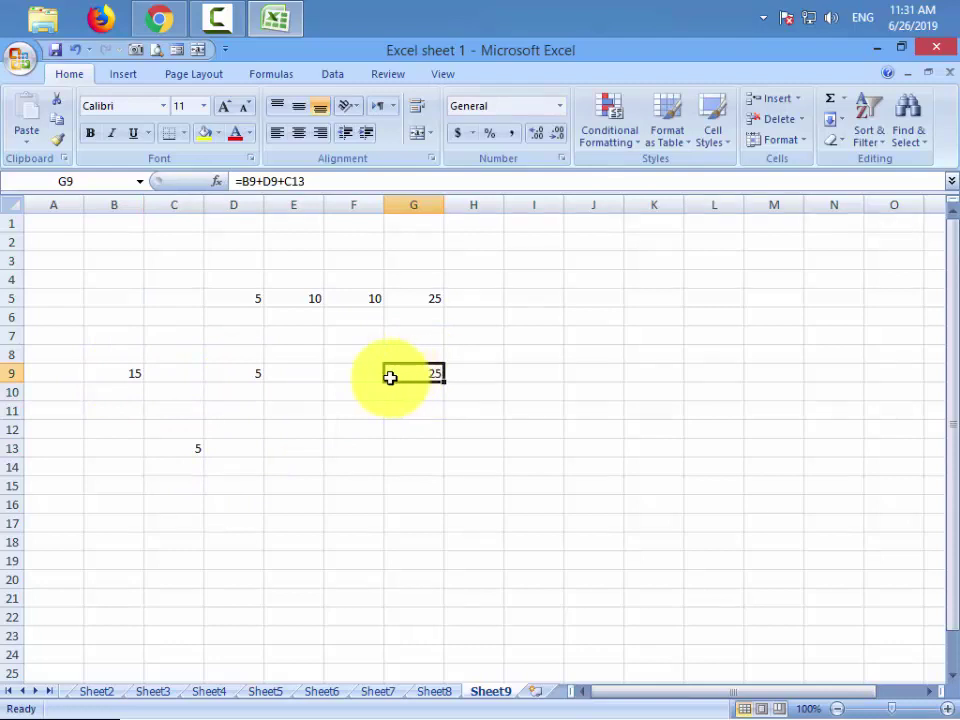
left_click_drag(78, 261, 476, 470)
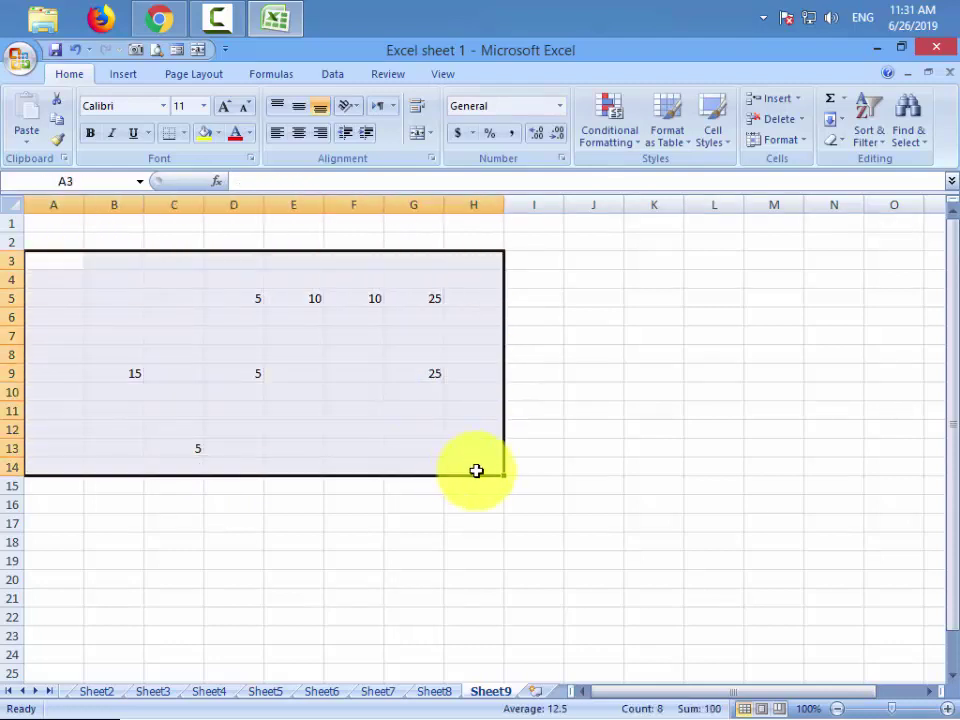
Clear the numbers in A3:H14, close Excel without saving, and launch PowerPoint 2007
key("Delete")
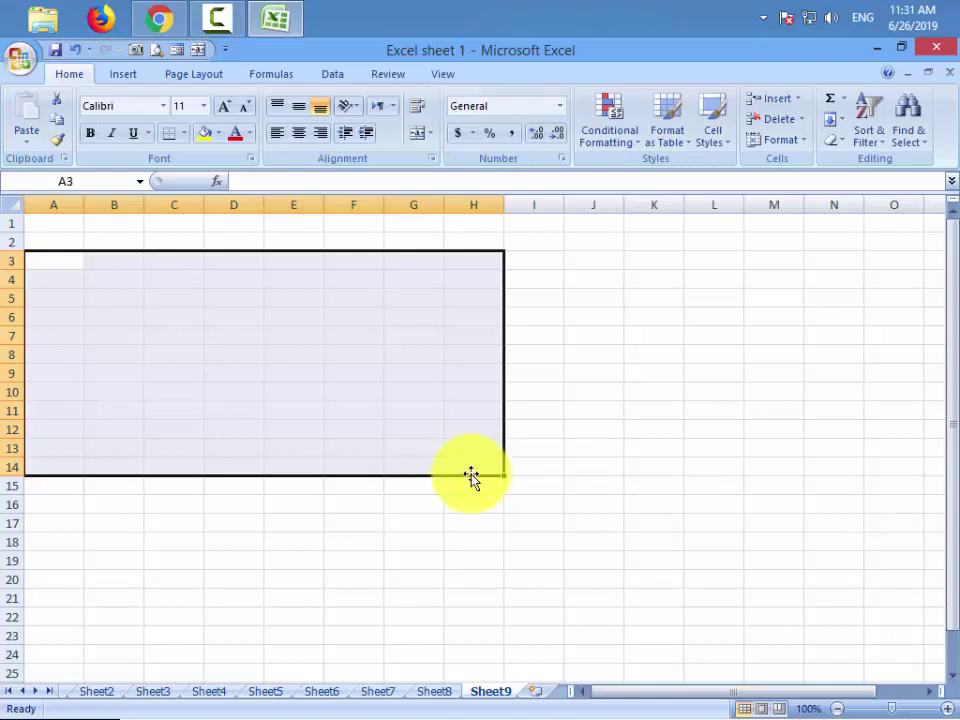
left_click(666, 379)
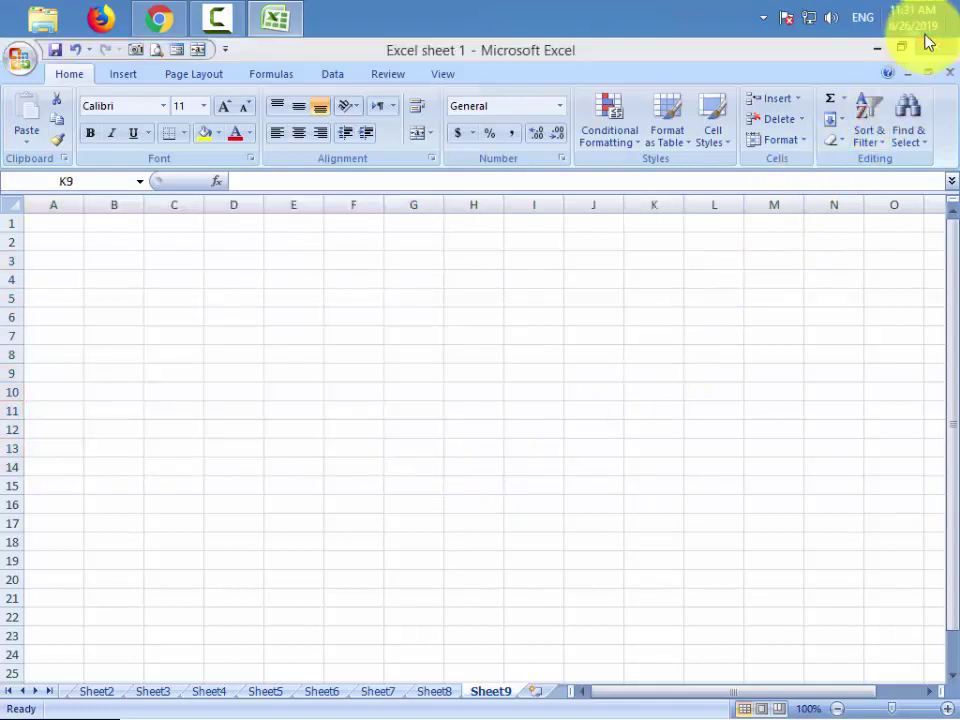
left_click(925, 38)
left_click(930, 45)
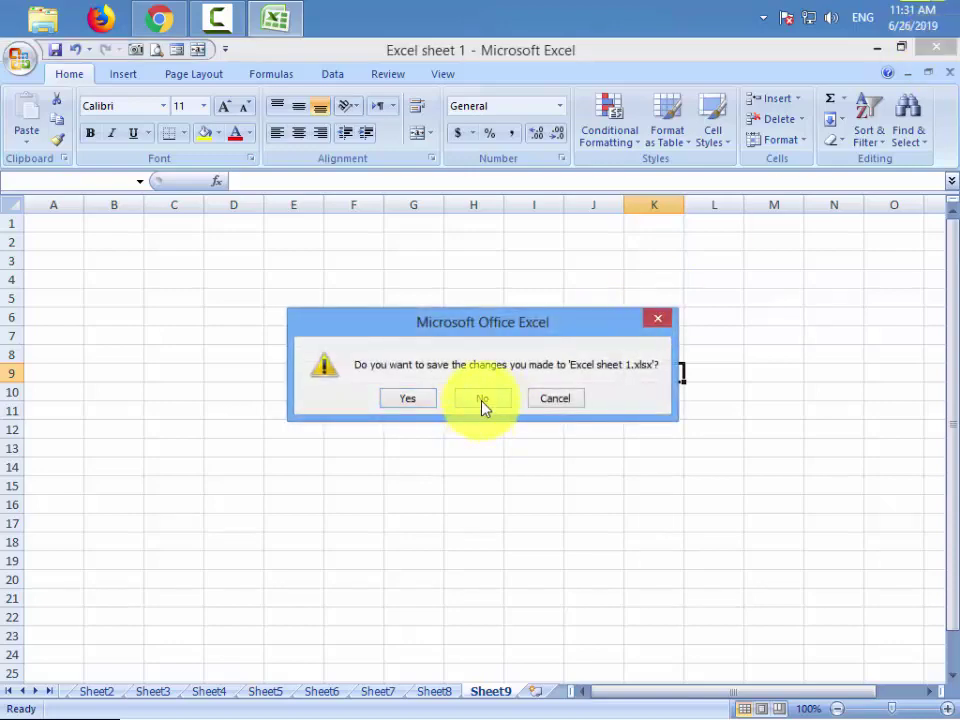
left_click(483, 405)
double_click(670, 597)
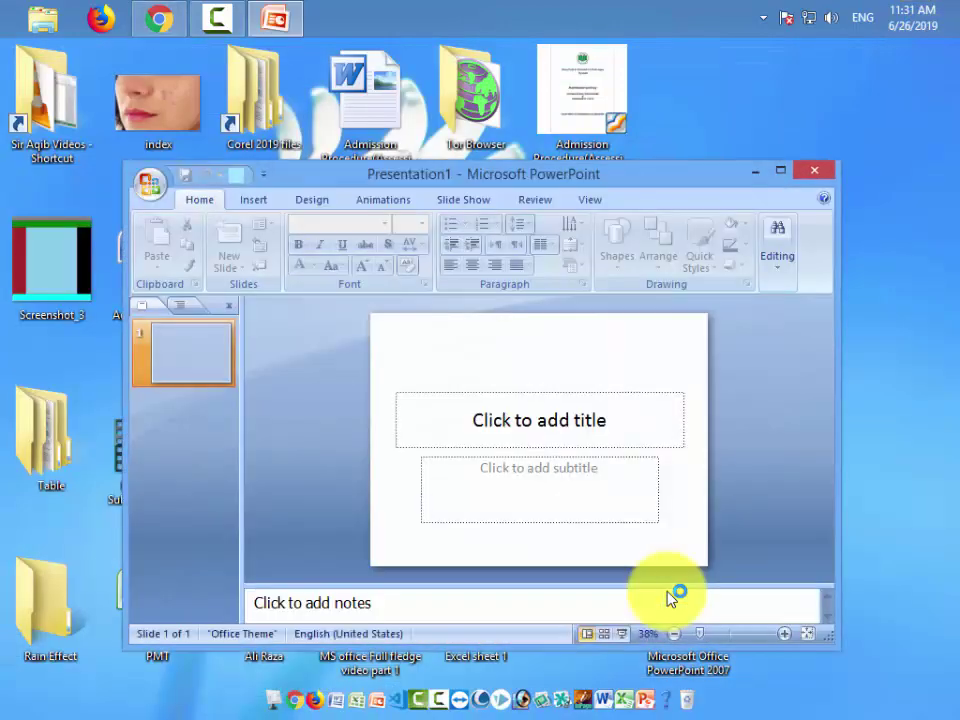
Maximize the Presentation1 window and show the Insert ribbon commands
double_click(634, 176)
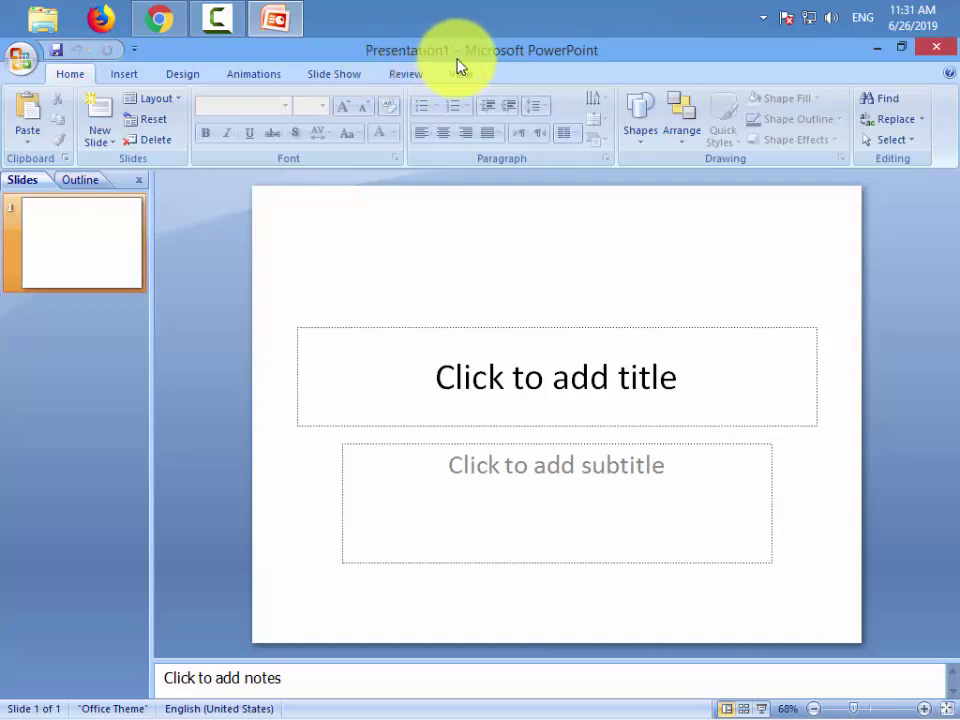
left_click(128, 78)
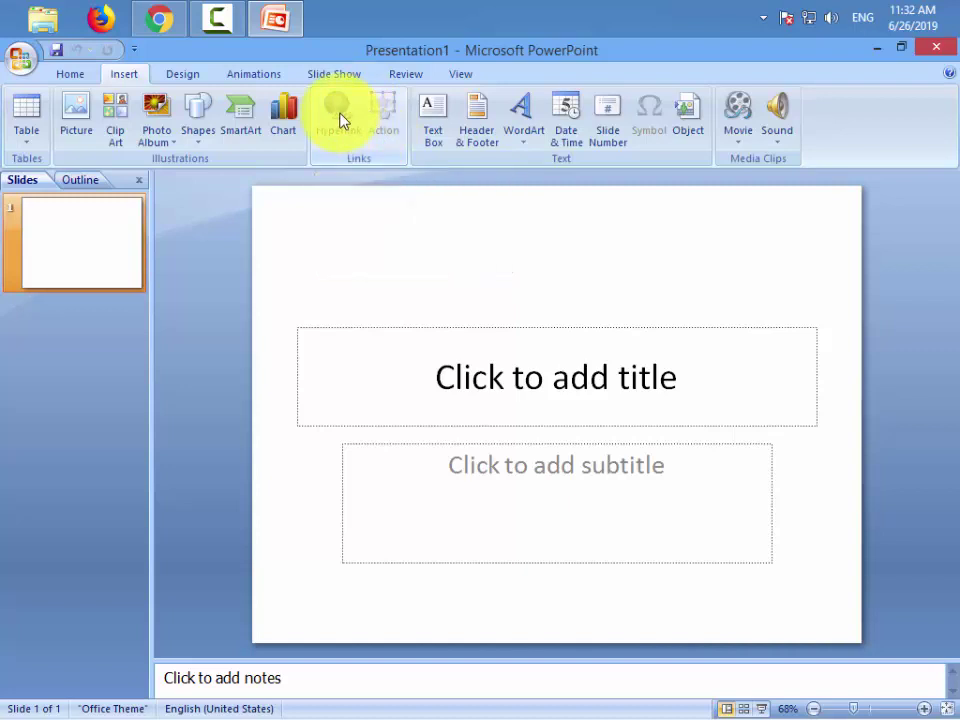
Add two Title and Content slides after the title slide, then view slides 1, 2 and 3
left_click(182, 74)
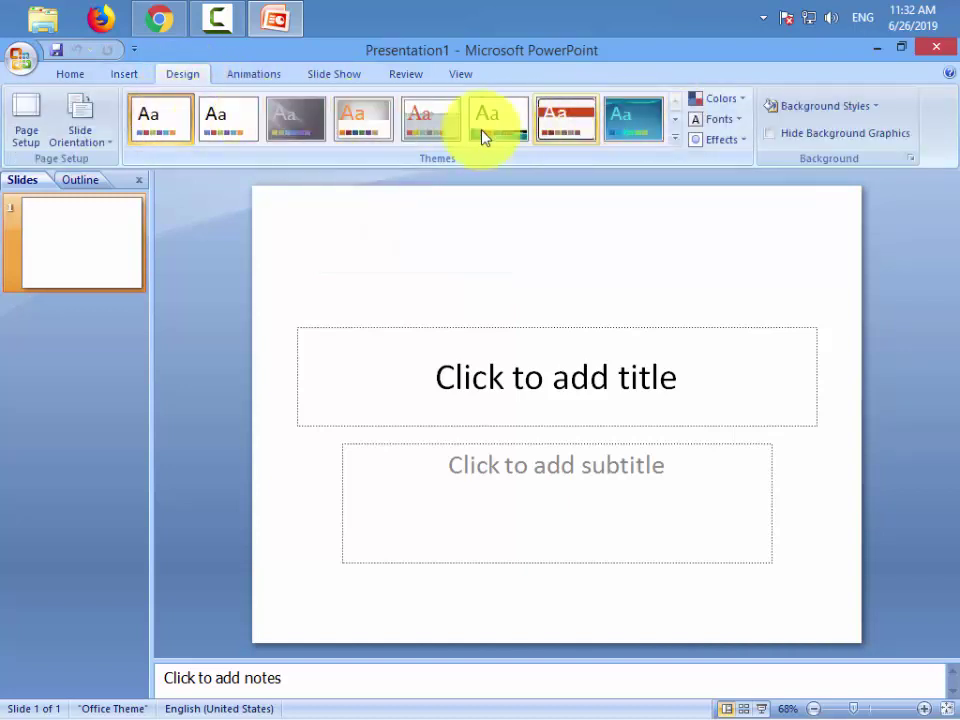
right_click(82, 237)
left_click(152, 305)
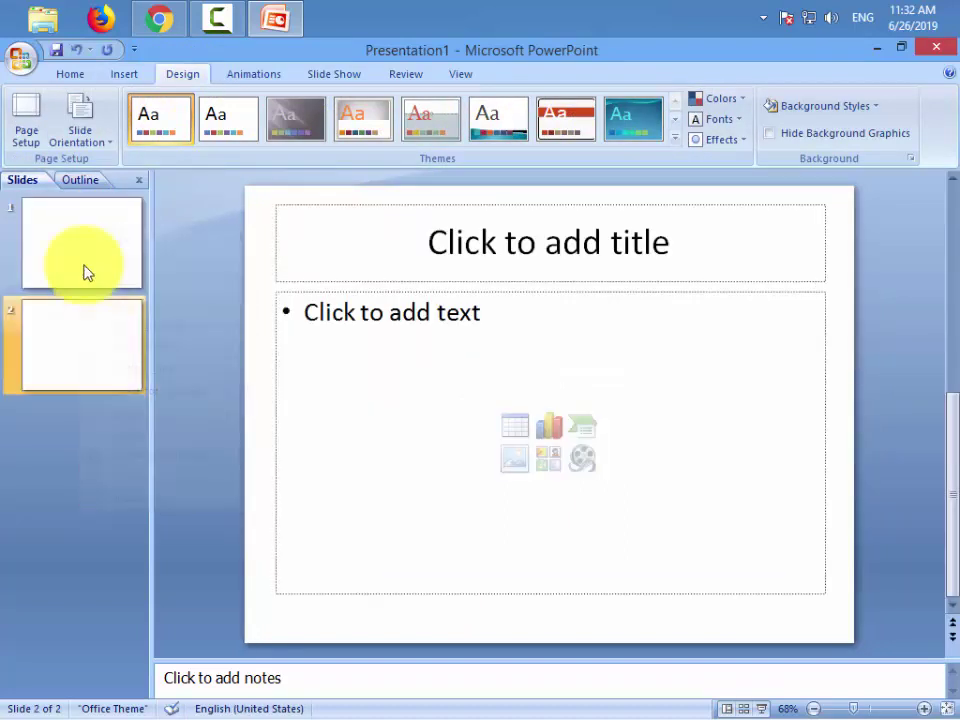
right_click(86, 355)
left_click(185, 437)
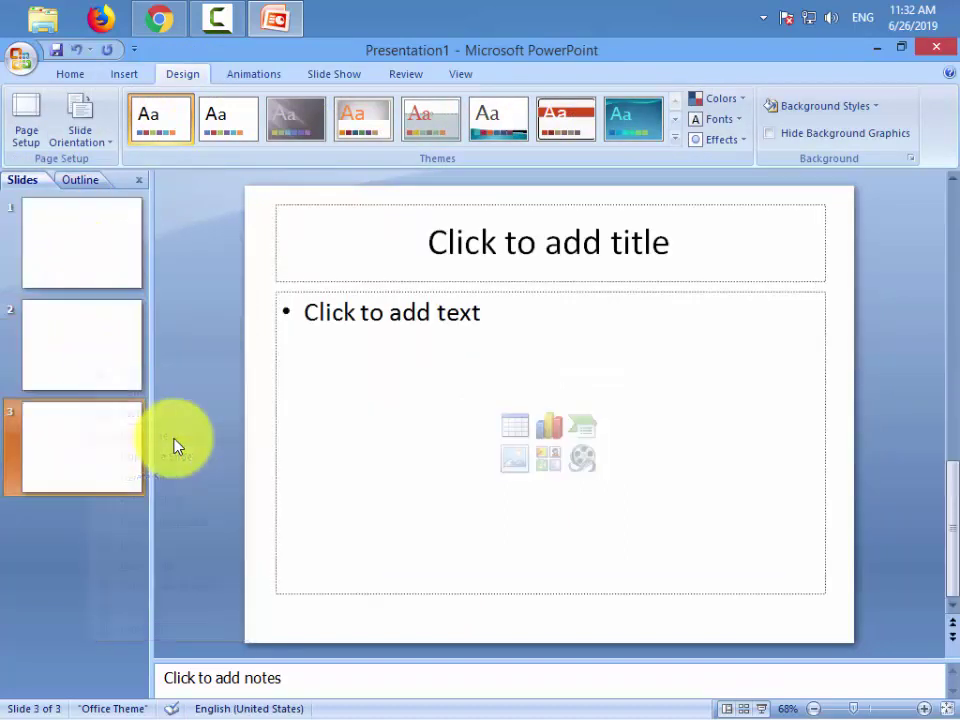
left_click(104, 286)
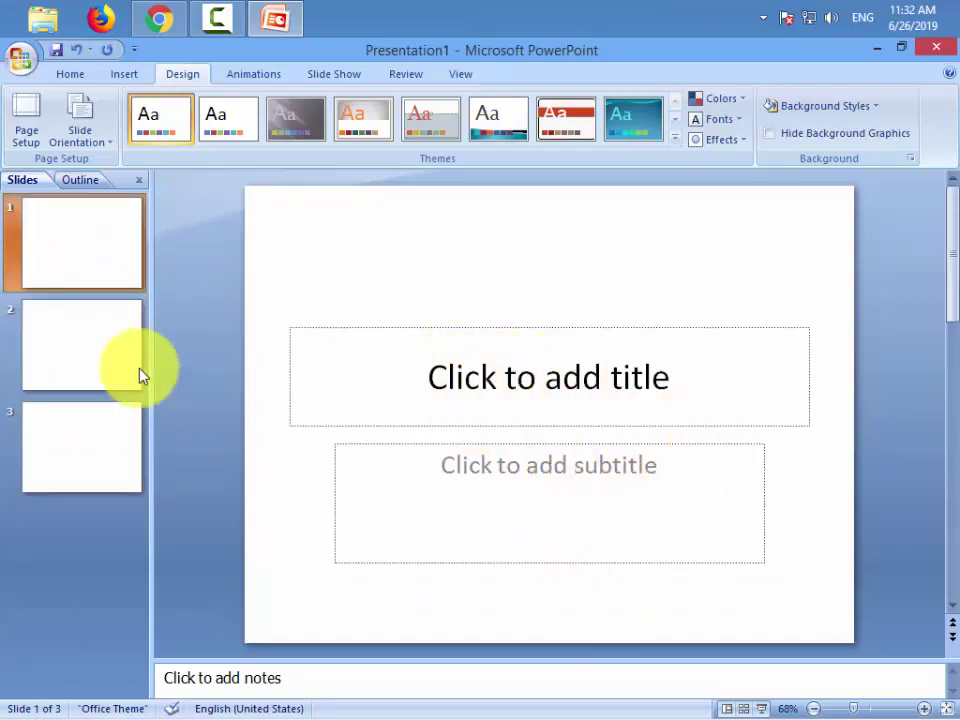
left_click(107, 341)
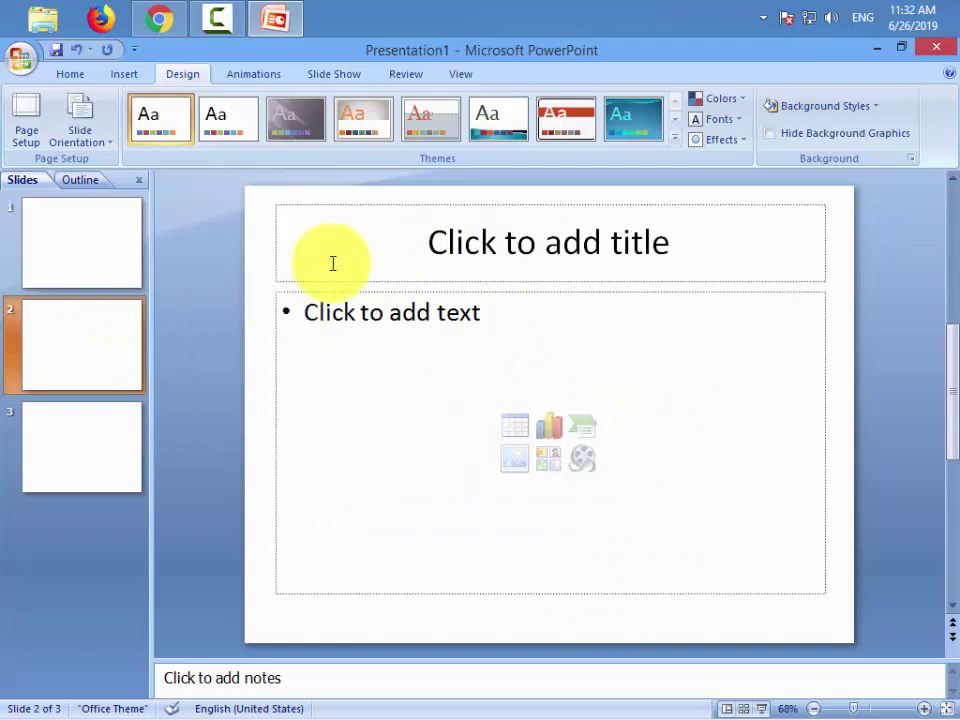
left_click(30, 443)
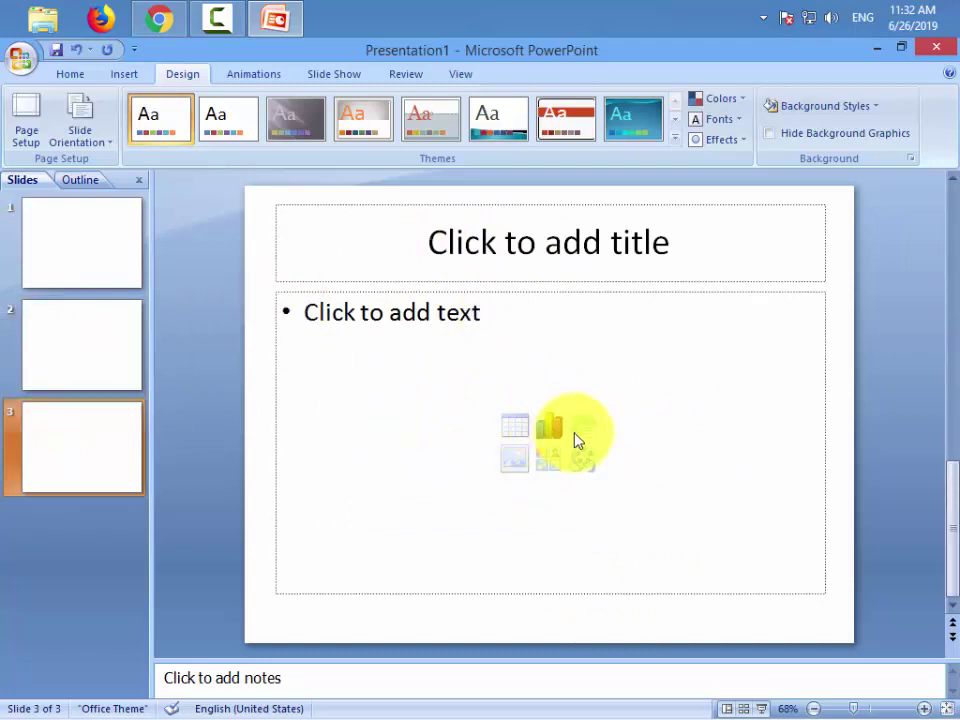
Open the Insert Table dialog (5 columns, 2 rows) from slide 3's content placeholder
left_click(540, 466)
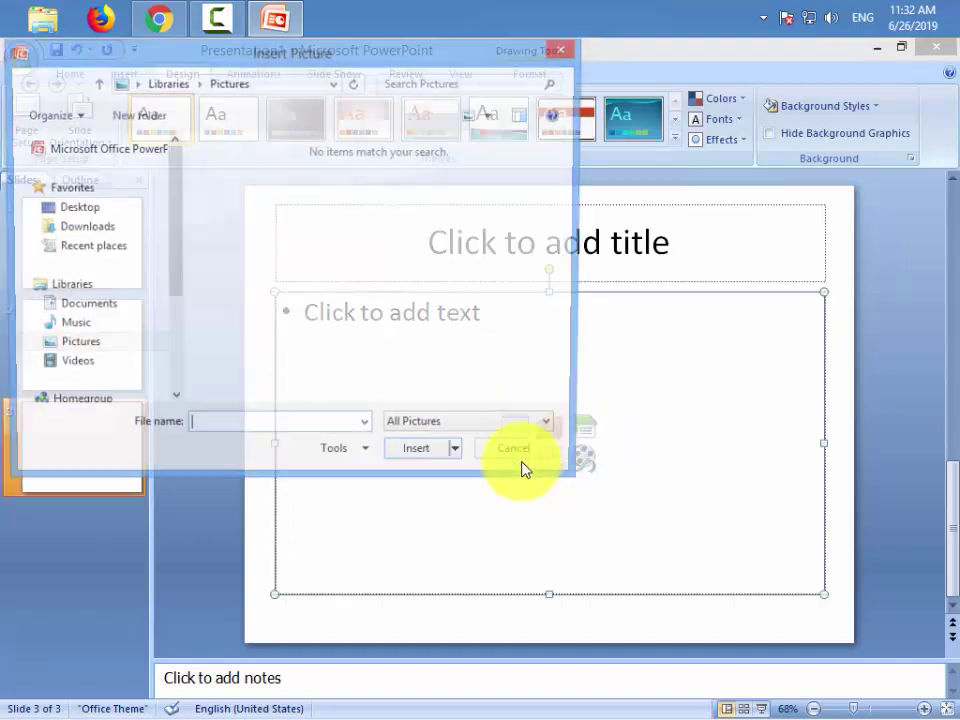
left_click(505, 461)
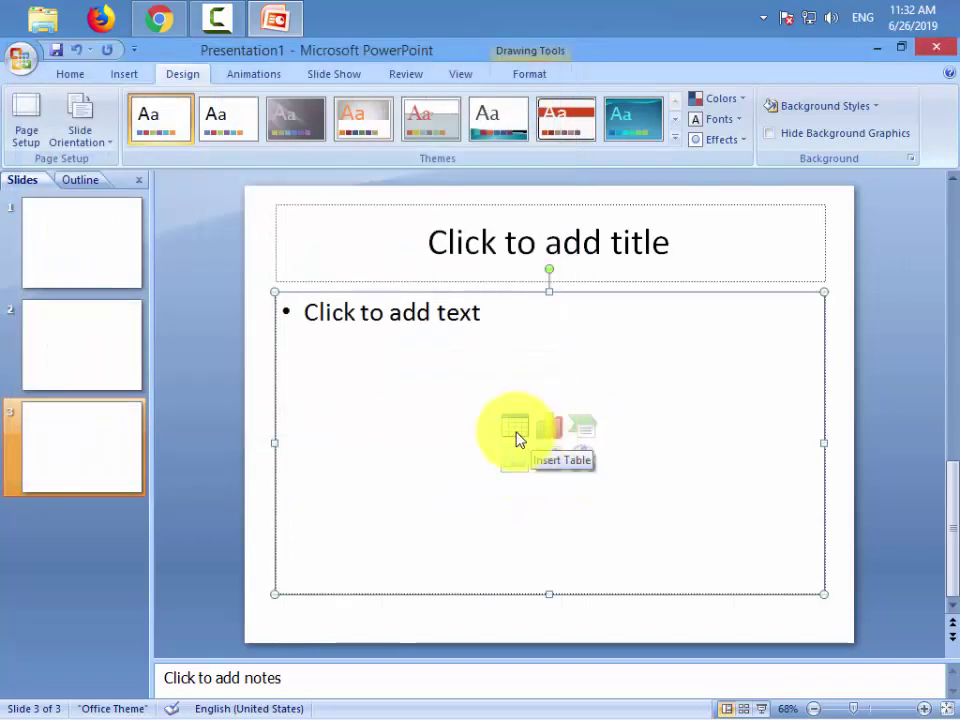
left_click(514, 426)
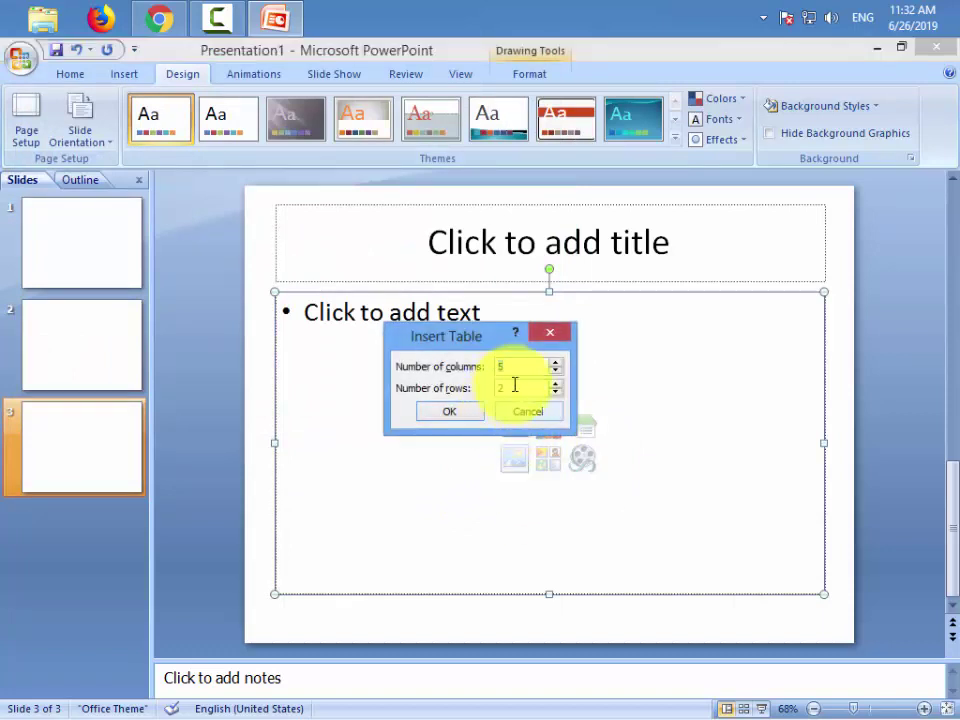